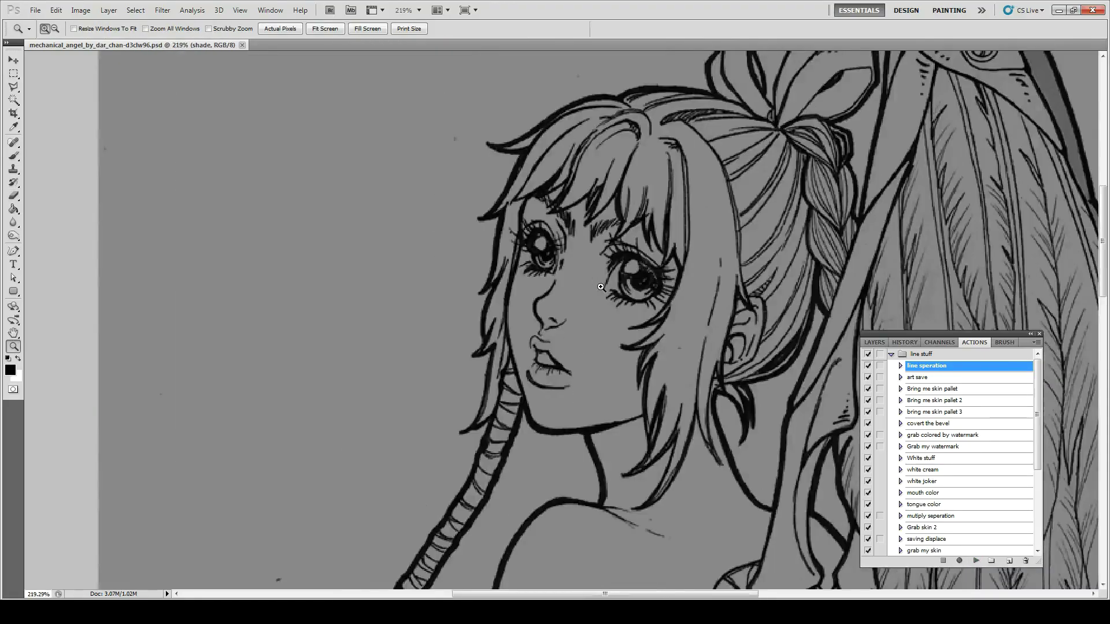
# - Paint dark grey shadows on the hair strands above and beside the face, under the bangs
pyautogui.moveTo(566, 166); pyautogui.dragTo(511, 214)
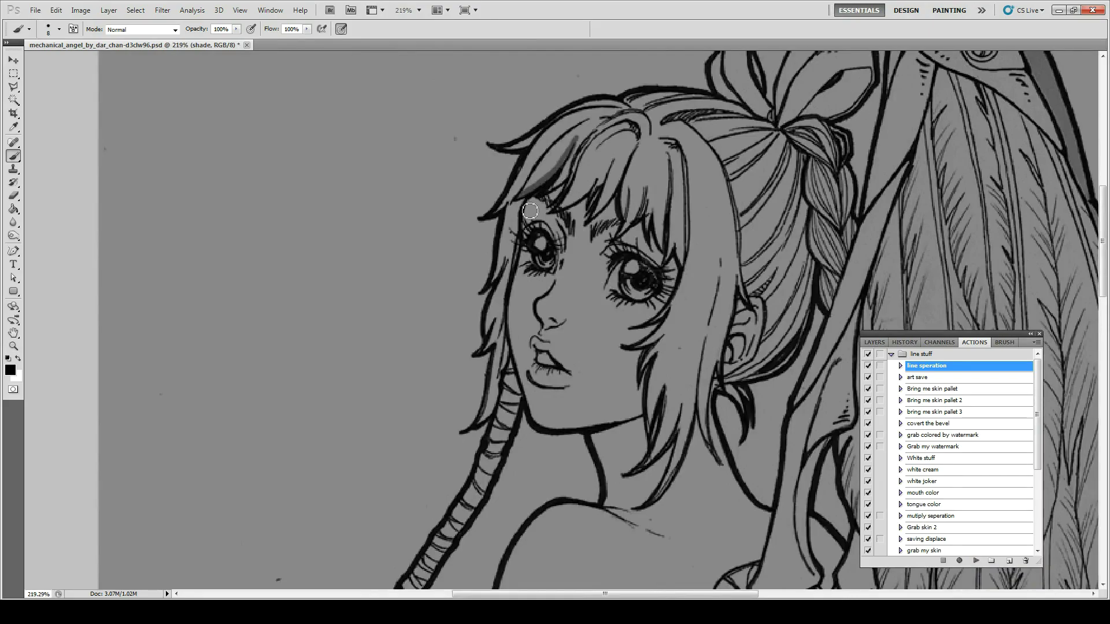
pyautogui.moveTo(534, 144)
pyautogui.mouseDown()
pyautogui.moveTo(491, 220)
pyautogui.moveTo(485, 298)
pyautogui.mouseUp()
pyautogui.moveTo(549, 171)
pyautogui.mouseDown()
pyautogui.moveTo(578, 202)
pyautogui.moveTo(523, 246)
pyautogui.moveTo(552, 295)
pyautogui.mouseUp()
pyautogui.moveTo(541, 338); pyautogui.dragTo(530, 263)
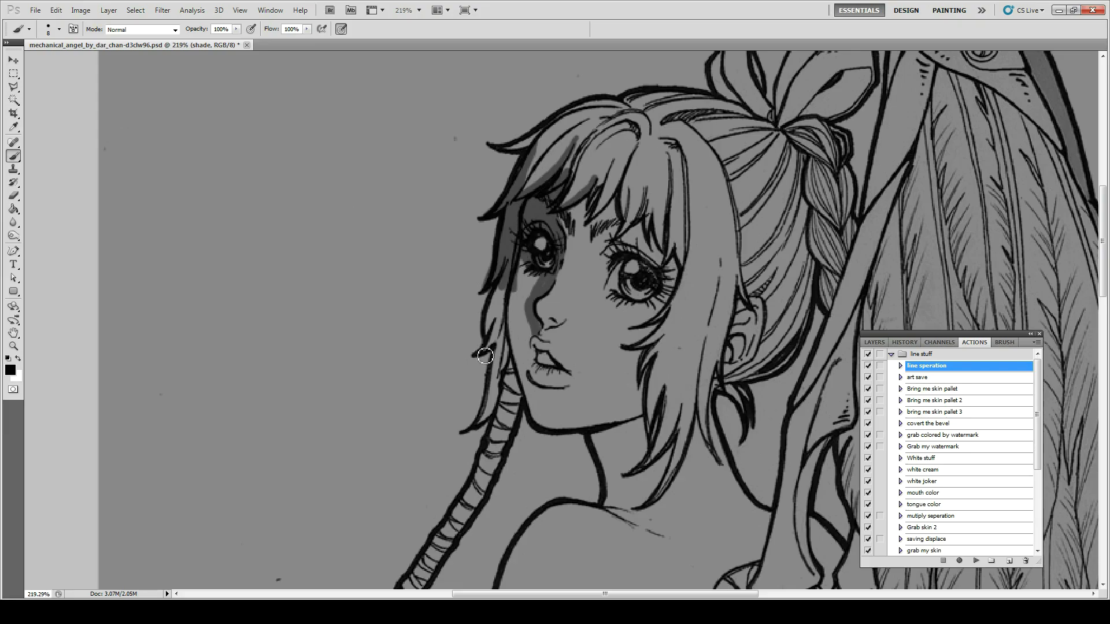
pyautogui.moveTo(485, 356); pyautogui.dragTo(509, 286)
pyautogui.moveTo(508, 289); pyautogui.dragTo(481, 428)
pyautogui.moveTo(491, 340); pyautogui.dragTo(480, 428)
pyautogui.moveTo(508, 298)
pyautogui.mouseDown()
pyautogui.moveTo(502, 370)
pyautogui.moveTo(529, 271)
pyautogui.moveTo(529, 416)
pyautogui.moveTo(524, 300)
pyautogui.mouseUp()
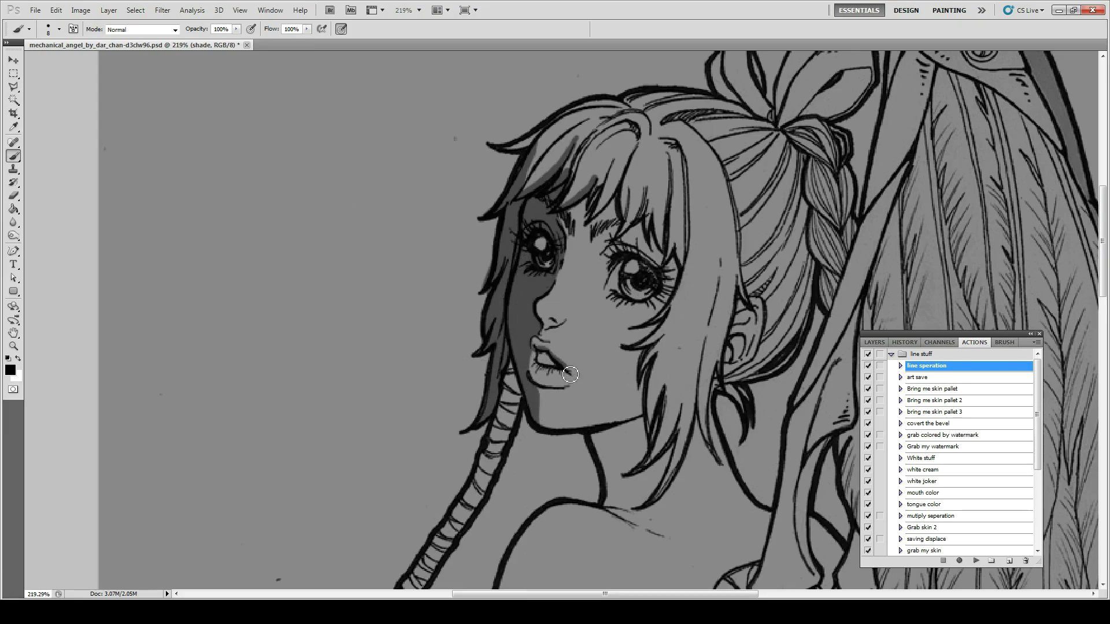
# - Shade the cheek edge, under the jaw, the side of the neck and the arm cord
pyautogui.moveTo(514, 357); pyautogui.dragTo(517, 416)
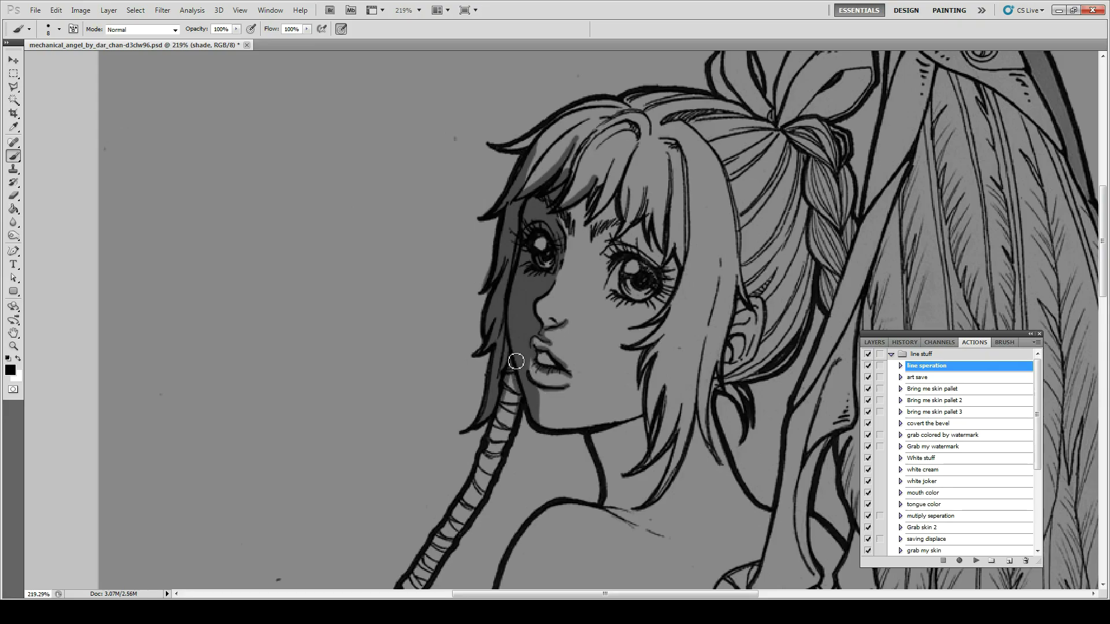
pyautogui.moveTo(636, 419)
pyautogui.mouseDown()
pyautogui.moveTo(549, 425)
pyautogui.moveTo(604, 520)
pyautogui.moveTo(636, 169)
pyautogui.mouseUp()
pyautogui.moveTo(552, 119); pyautogui.dragTo(379, 451)
pyautogui.moveTo(372, 454)
pyautogui.mouseDown()
pyautogui.moveTo(402, 362)
pyautogui.moveTo(410, 480)
pyautogui.moveTo(451, 254)
pyautogui.moveTo(407, 428)
pyautogui.moveTo(479, 236)
pyautogui.moveTo(387, 422)
pyautogui.mouseUp()
pyautogui.hotkey('ctrl', 'z')
pyautogui.press('e')
pyautogui.press('b')
pyautogui.moveTo(479, 246); pyautogui.dragTo(399, 419)
# - Undo the stray blob by the cord and shadow the shoulder and arm lines
pyautogui.hotkey('ctrl', 'alt', 'z')
pyautogui.hotkey('ctrl', 'alt', 'z')
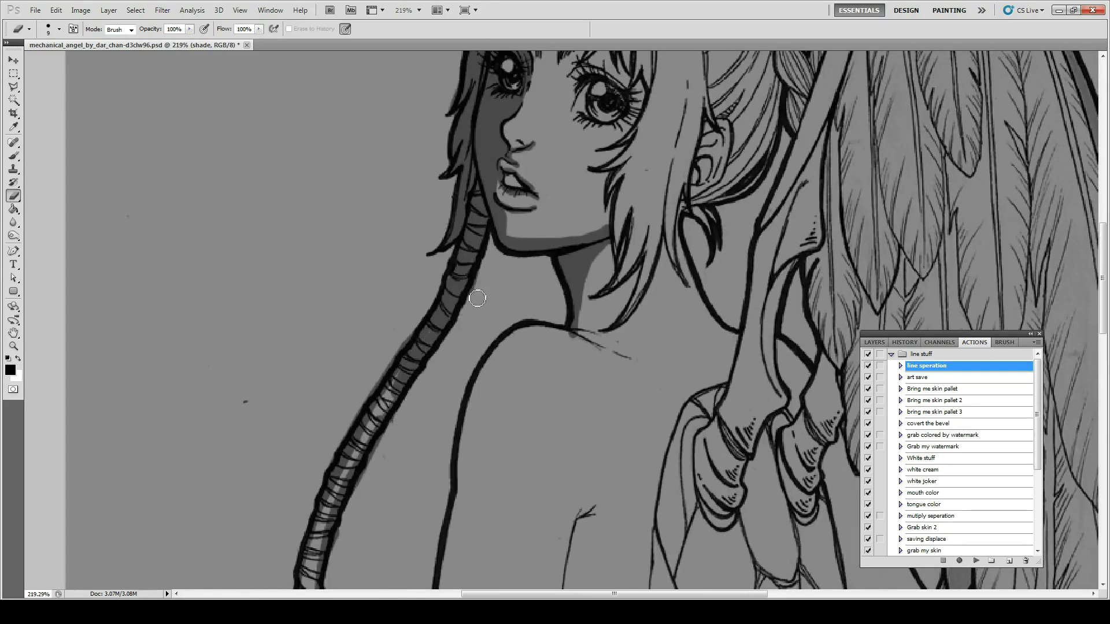
pyautogui.moveTo(465, 264); pyautogui.dragTo(541, 146)
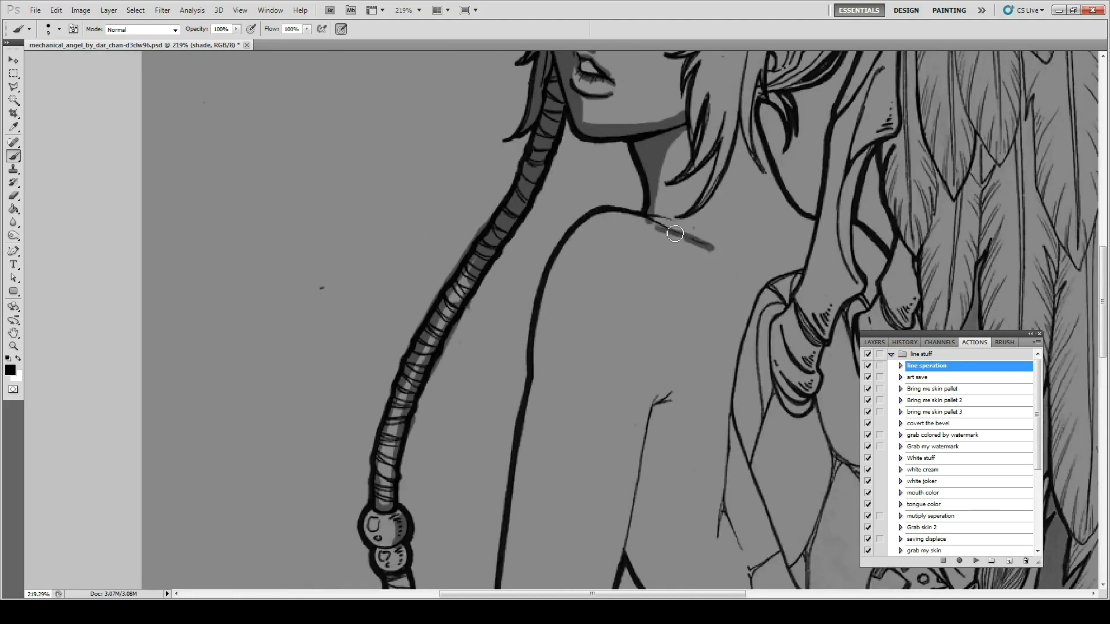
pyautogui.moveTo(713, 253); pyautogui.dragTo(538, 289)
pyautogui.moveTo(538, 403); pyautogui.dragTo(578, 246)
pyautogui.moveTo(647, 393); pyautogui.dragTo(572, 151)
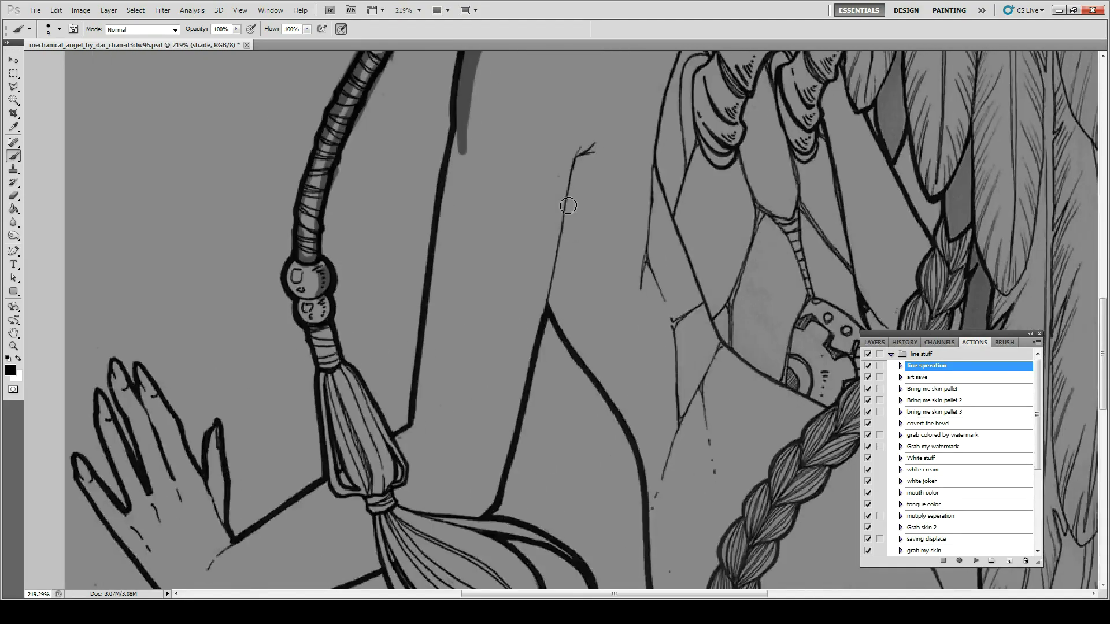
pyautogui.moveTo(540, 312)
pyautogui.mouseDown()
pyautogui.moveTo(601, 139)
pyautogui.moveTo(579, 174)
pyautogui.moveTo(510, 426)
pyautogui.moveTo(469, 513)
pyautogui.mouseUp()
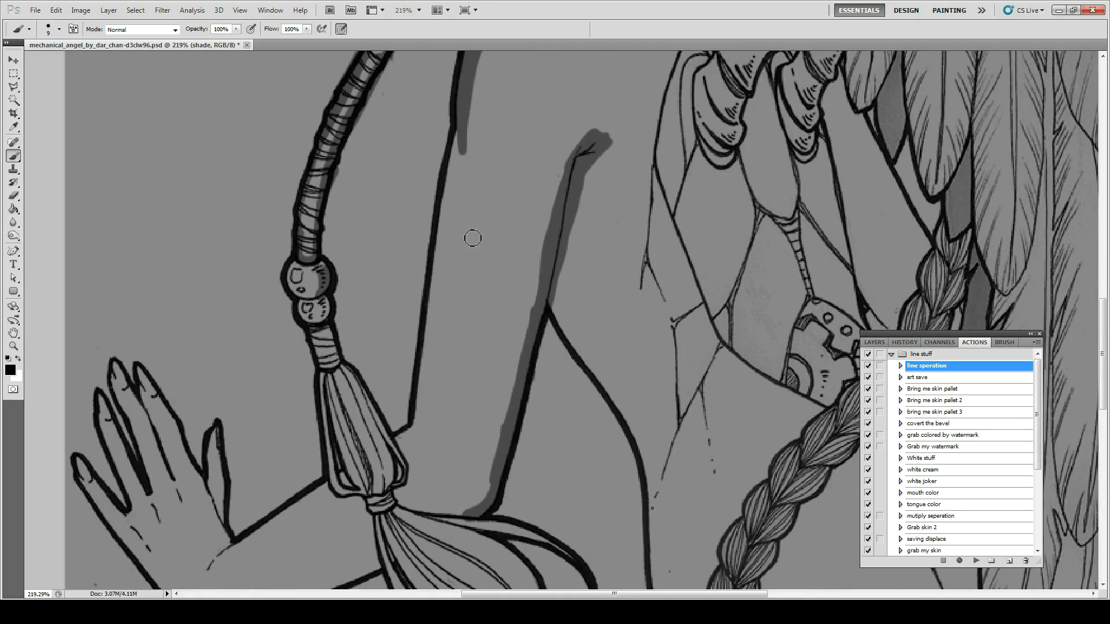
# - Shade the arm wrap, body lines, shoulder top, tassel cone edges and upper arm
pyautogui.moveTo(319, 269); pyautogui.dragTo(324, 367)
pyautogui.moveTo(407, 434); pyautogui.dragTo(459, 136)
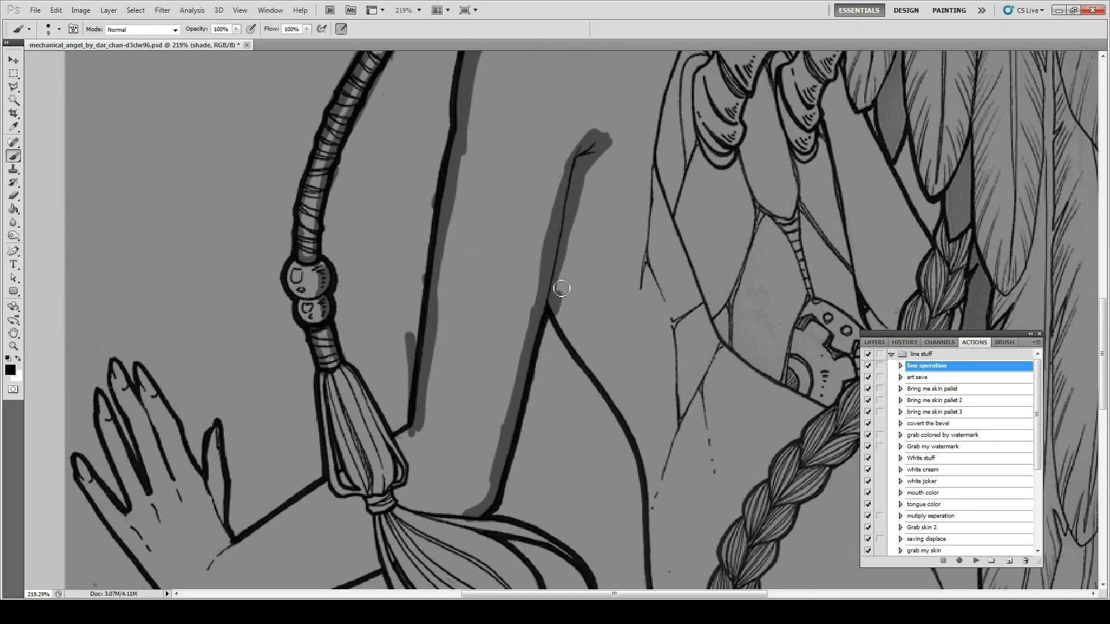
pyautogui.moveTo(559, 290)
pyautogui.mouseDown()
pyautogui.moveTo(651, 511)
pyautogui.moveTo(720, 346)
pyautogui.mouseUp()
pyautogui.moveTo(699, 301); pyautogui.dragTo(676, 422)
pyautogui.moveTo(653, 164); pyautogui.dragTo(639, 297)
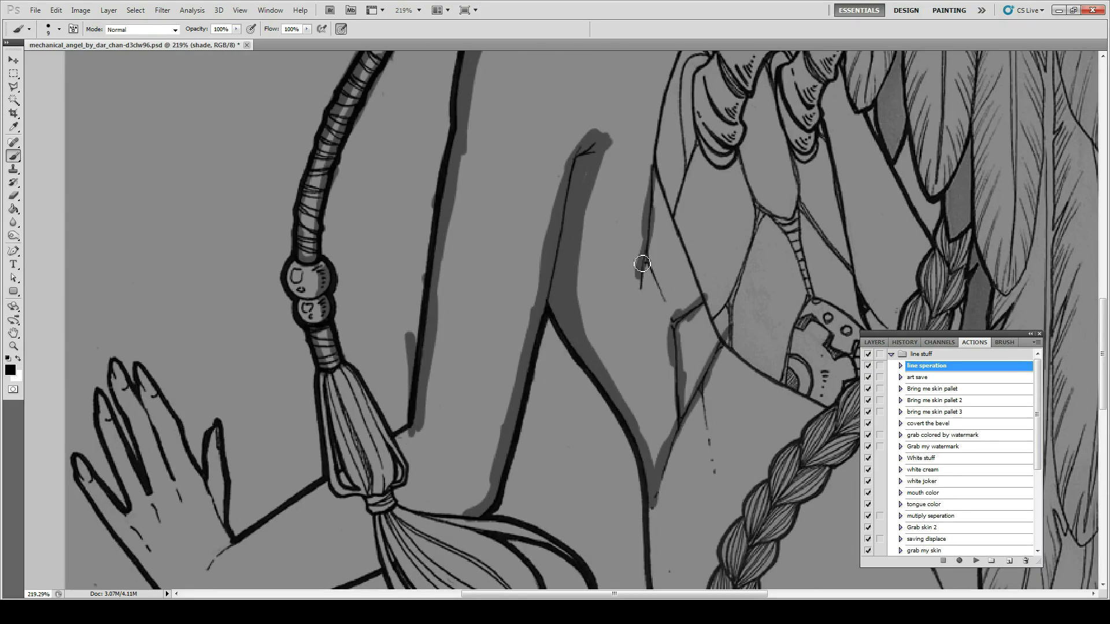
pyautogui.moveTo(598, 257)
pyautogui.mouseDown()
pyautogui.moveTo(589, 136)
pyautogui.moveTo(577, 318)
pyautogui.mouseUp()
pyautogui.moveTo(443, 412); pyautogui.dragTo(588, 221)
pyautogui.moveTo(492, 173)
pyautogui.mouseDown()
pyautogui.moveTo(552, 297)
pyautogui.moveTo(498, 299)
pyautogui.moveTo(479, 182)
pyautogui.moveTo(523, 307)
pyautogui.moveTo(347, 381)
pyautogui.mouseUp()
pyautogui.moveTo(433, 324); pyautogui.dragTo(496, 306)
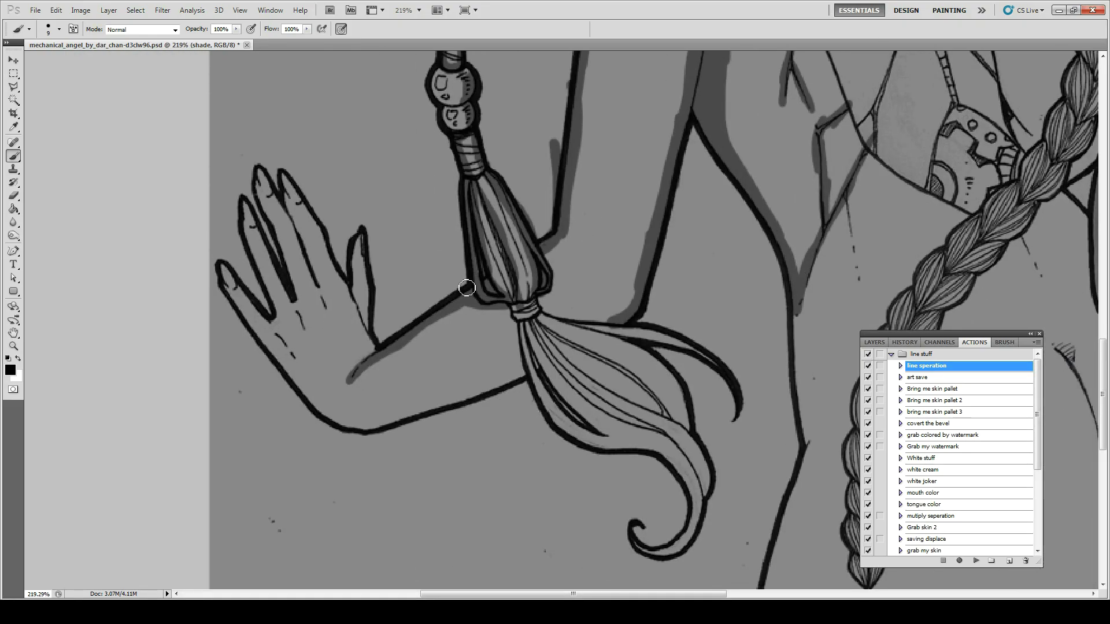
# - Shade the edges of the thumb and each finger, then down the hand
pyautogui.moveTo(359, 232); pyautogui.dragTo(374, 349)
pyautogui.moveTo(282, 172); pyautogui.dragTo(324, 306)
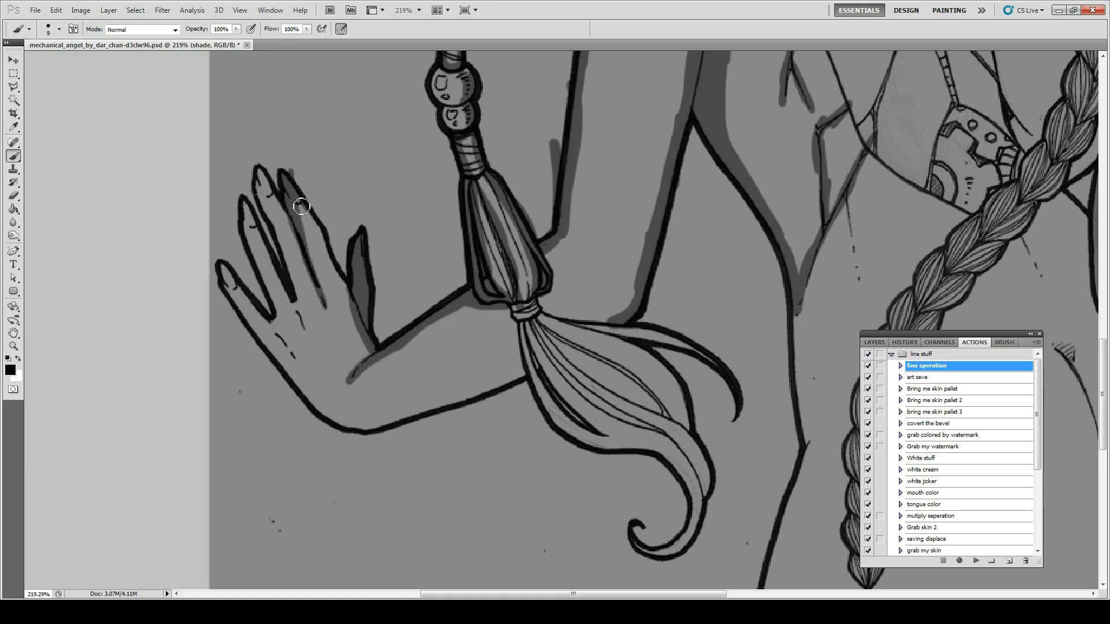
pyautogui.moveTo(296, 199); pyautogui.dragTo(356, 312)
pyautogui.moveTo(260, 174); pyautogui.dragTo(306, 338)
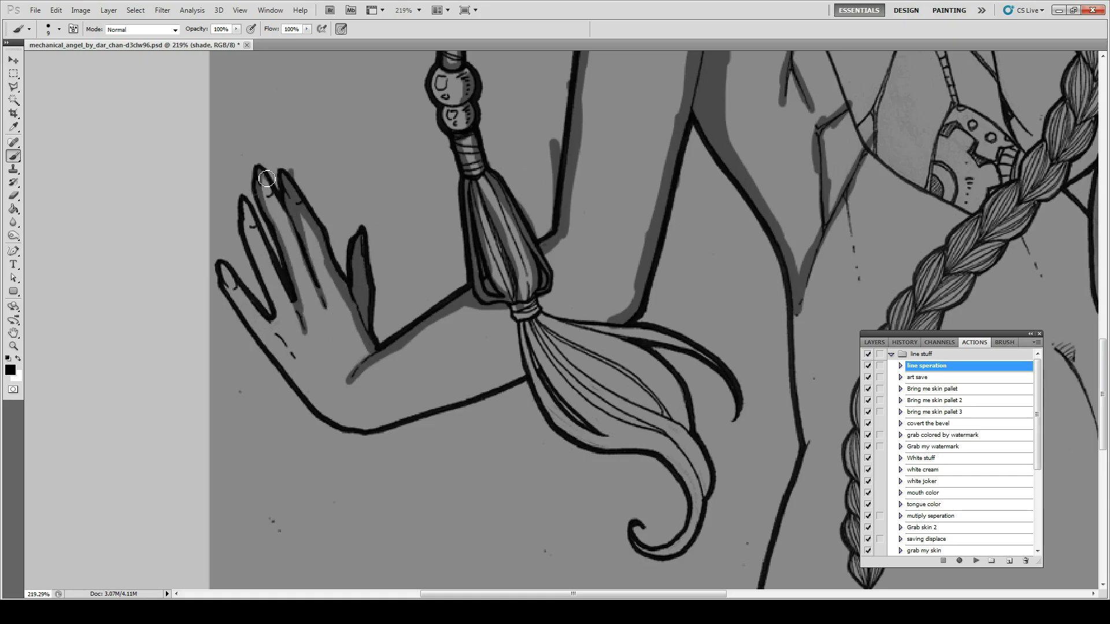
pyautogui.moveTo(268, 180); pyautogui.dragTo(278, 315)
pyautogui.moveTo(248, 196); pyautogui.dragTo(244, 229)
pyautogui.moveTo(234, 280); pyautogui.dragTo(322, 409)
pyautogui.moveTo(520, 379); pyautogui.dragTo(345, 425)
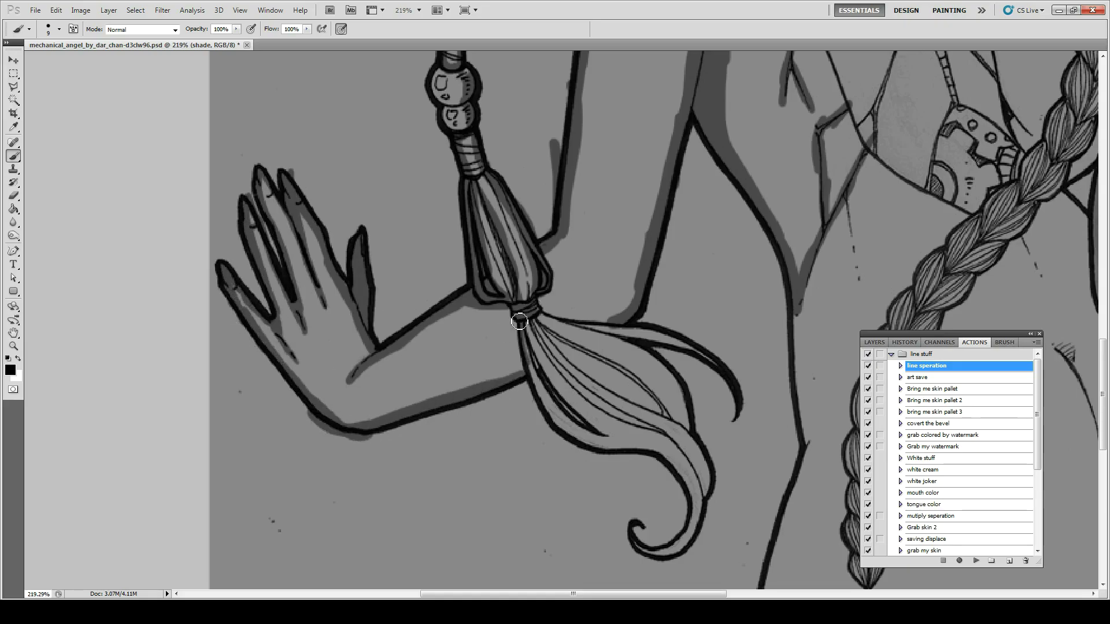
# - Shade the tassel strands from the knot to the bottom curl, plus the forearm
pyautogui.moveTo(520, 315)
pyautogui.mouseDown()
pyautogui.moveTo(607, 442)
pyautogui.moveTo(670, 419)
pyautogui.moveTo(642, 389)
pyautogui.mouseUp()
pyautogui.moveTo(636, 537); pyautogui.dragTo(555, 416)
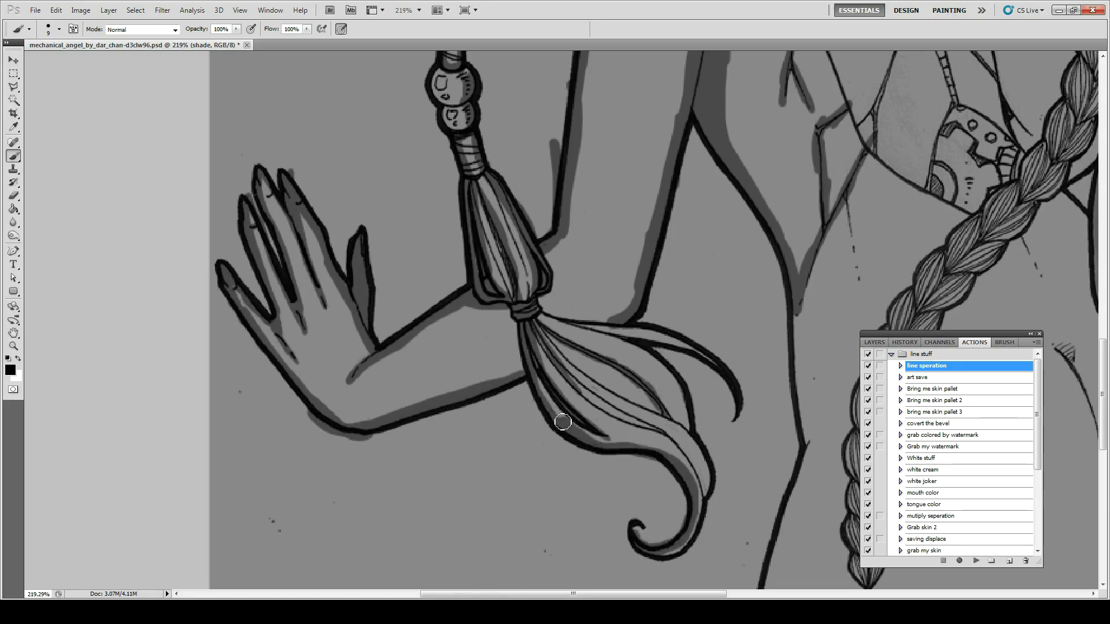
pyautogui.moveTo(538, 375); pyautogui.dragTo(621, 539)
pyautogui.moveTo(547, 312); pyautogui.dragTo(696, 427)
pyautogui.moveTo(601, 332); pyautogui.dragTo(717, 367)
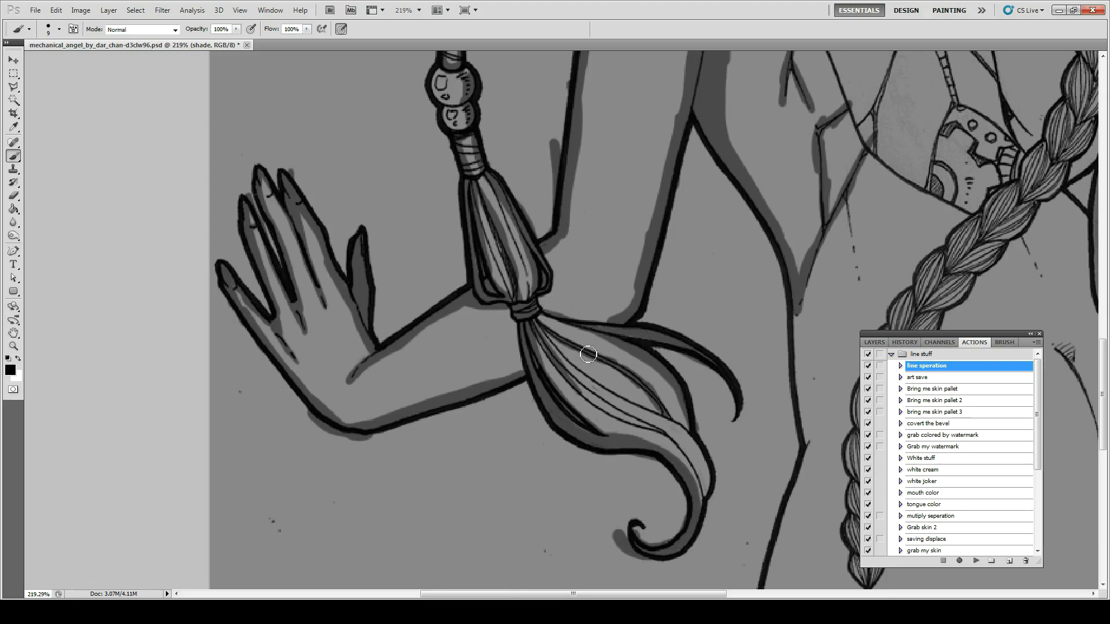
pyautogui.moveTo(538, 326); pyautogui.dragTo(697, 456)
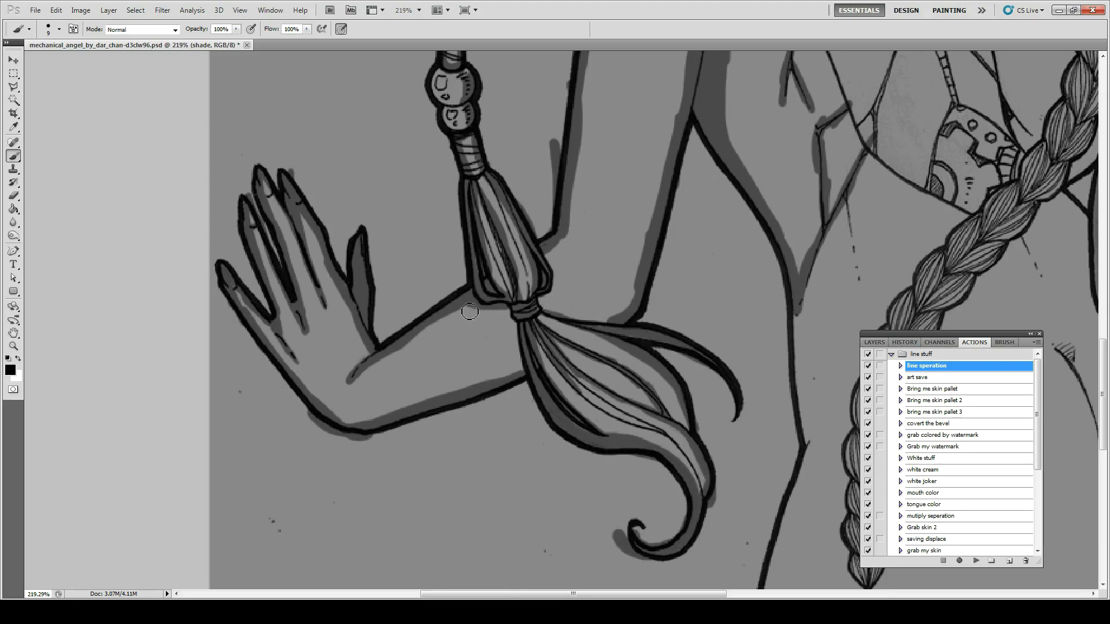
pyautogui.moveTo(347, 382)
pyautogui.mouseDown()
pyautogui.moveTo(480, 309)
pyautogui.moveTo(376, 445)
pyautogui.moveTo(300, 384)
pyautogui.moveTo(510, 362)
pyautogui.moveTo(555, 247)
pyautogui.mouseUp()
# - Shadow the long vertical line and branch down to the dashes near the braid
pyautogui.moveTo(651, 280); pyautogui.dragTo(354, 167)
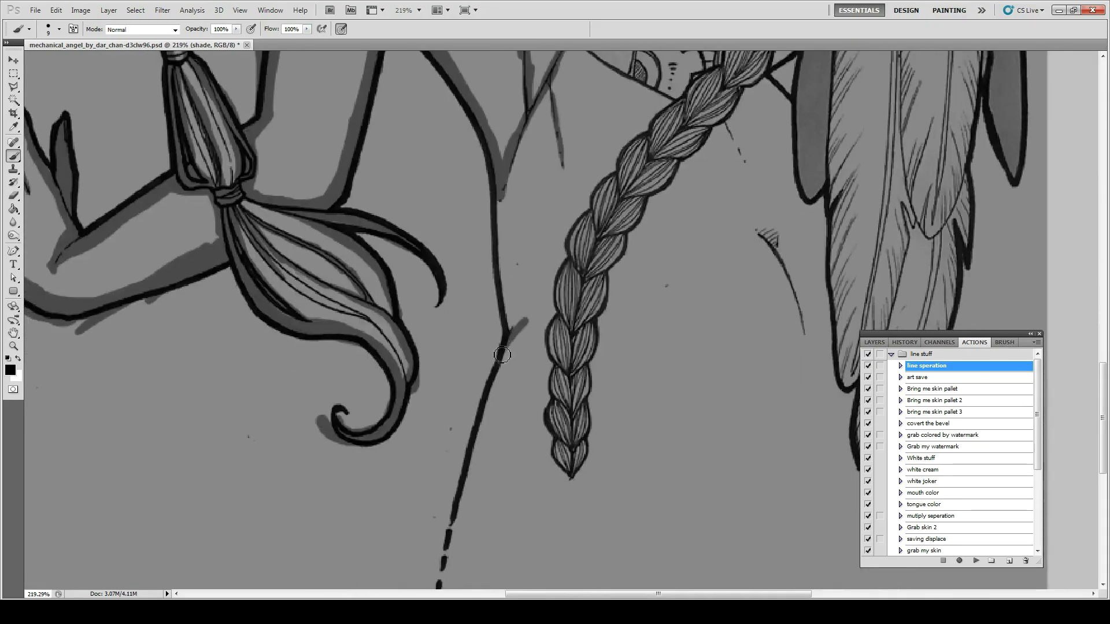
pyautogui.moveTo(502, 354)
pyautogui.mouseDown()
pyautogui.moveTo(497, 300)
pyautogui.moveTo(505, 323)
pyautogui.mouseUp()
pyautogui.moveTo(549, 86)
pyautogui.mouseDown()
pyautogui.moveTo(505, 255)
pyautogui.moveTo(502, 323)
pyautogui.mouseUp()
pyautogui.moveTo(549, 285); pyautogui.dragTo(593, 150)
pyautogui.moveTo(588, 174)
pyautogui.mouseDown()
pyautogui.moveTo(550, 235)
pyautogui.moveTo(496, 473)
pyautogui.moveTo(483, 416)
pyautogui.mouseUp()
pyautogui.moveTo(590, 177); pyautogui.dragTo(526, 351)
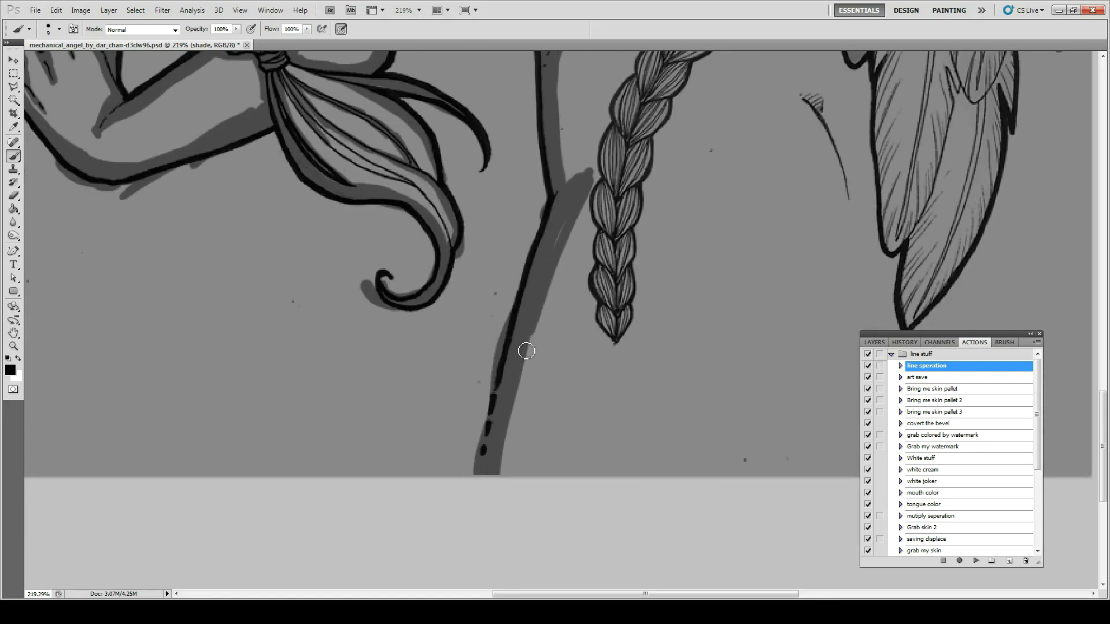
pyautogui.scroll(5, 563, 200)
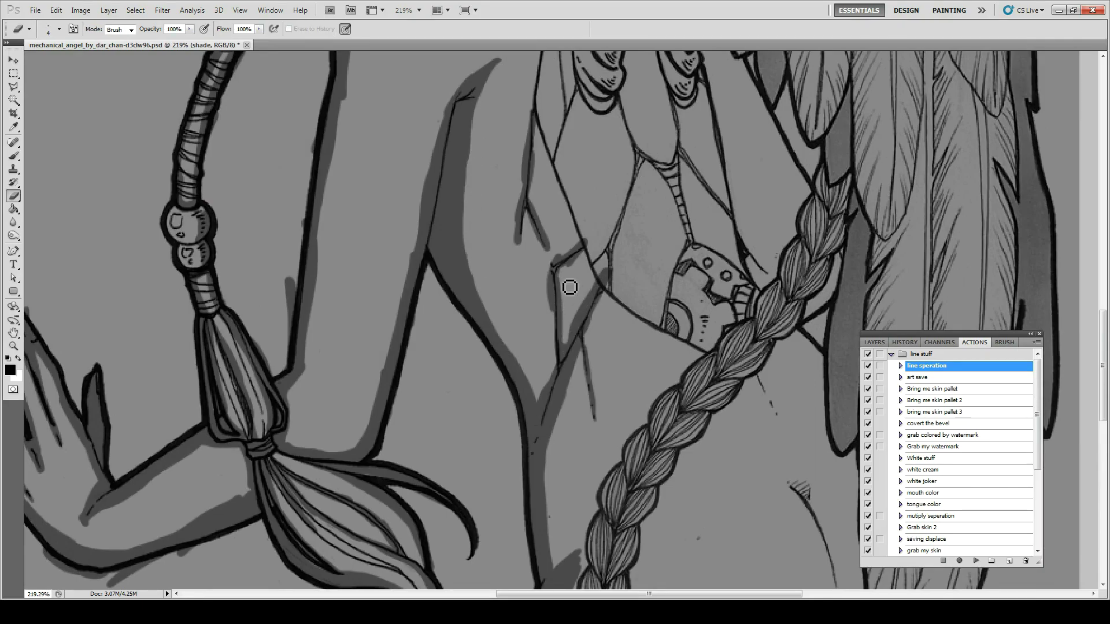
# - Darken the diagonal line and the curved line right of the braid, softening it with the Eraser
pyautogui.moveTo(604, 272)
pyautogui.mouseDown()
pyautogui.moveTo(575, 342)
pyautogui.moveTo(488, 156)
pyautogui.mouseUp()
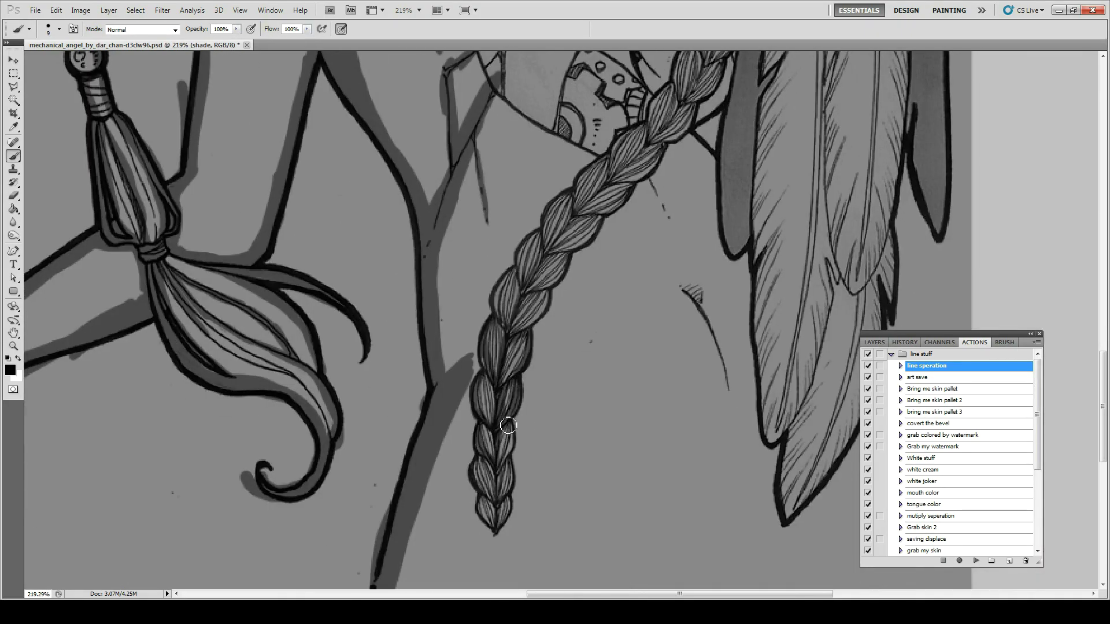
pyautogui.moveTo(631, 279); pyautogui.dragTo(740, 415)
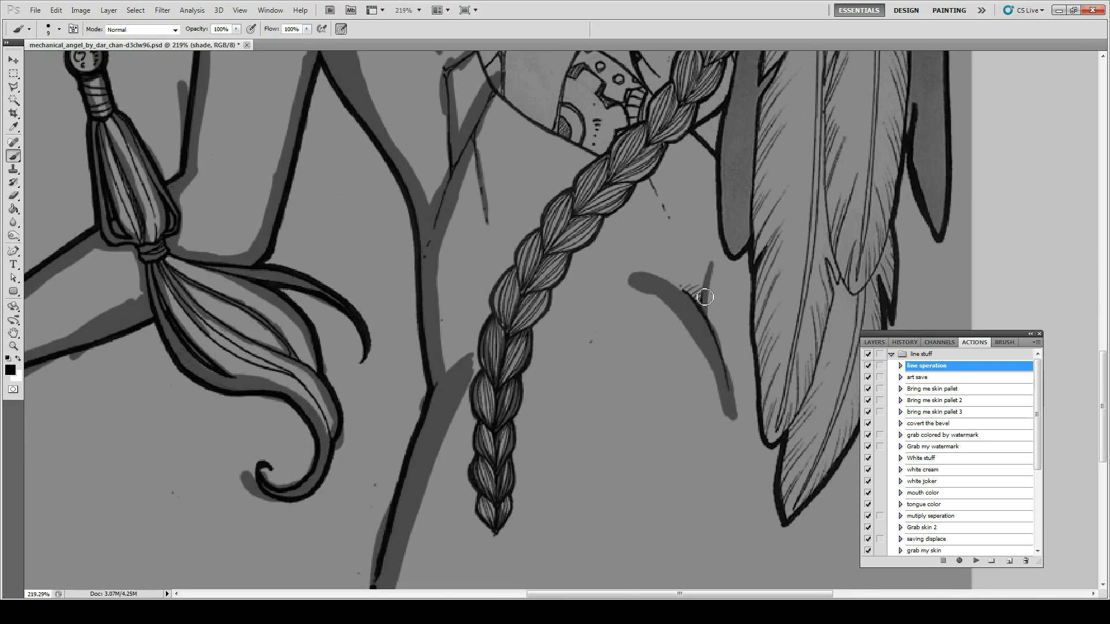
pyautogui.moveTo(711, 258)
pyautogui.mouseDown()
pyautogui.moveTo(727, 401)
pyautogui.moveTo(749, 443)
pyautogui.mouseUp()
pyautogui.press('e')
pyautogui.moveTo(644, 297); pyautogui.dragTo(713, 379)
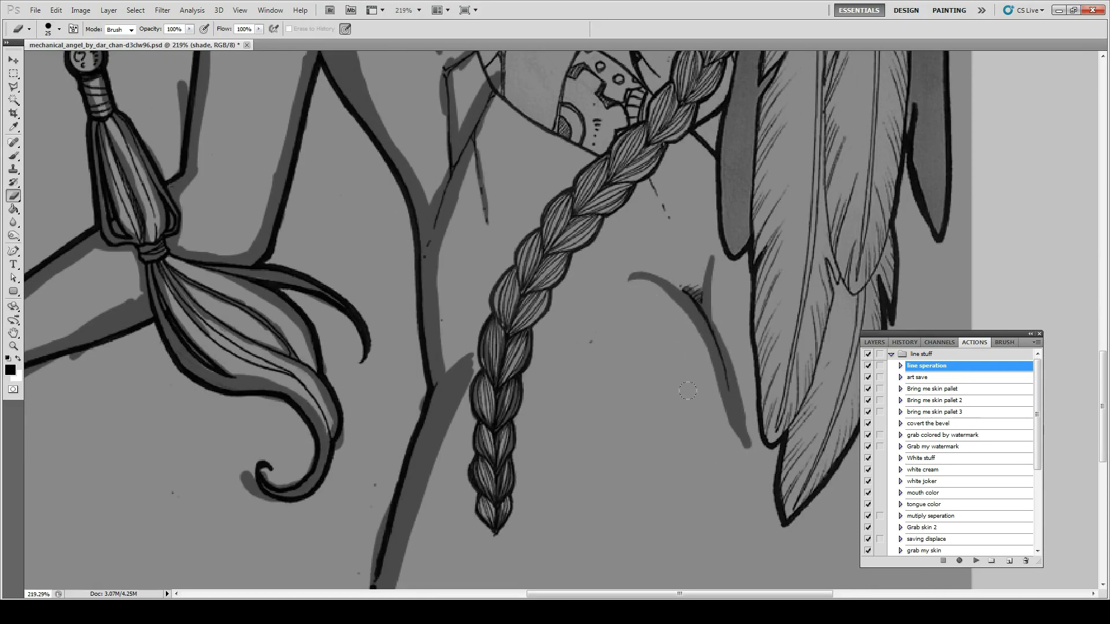
pyautogui.press('b')
# - Shade along the braid's right edge and near the torso and shoulder
pyautogui.moveTo(538, 294); pyautogui.dragTo(697, 102)
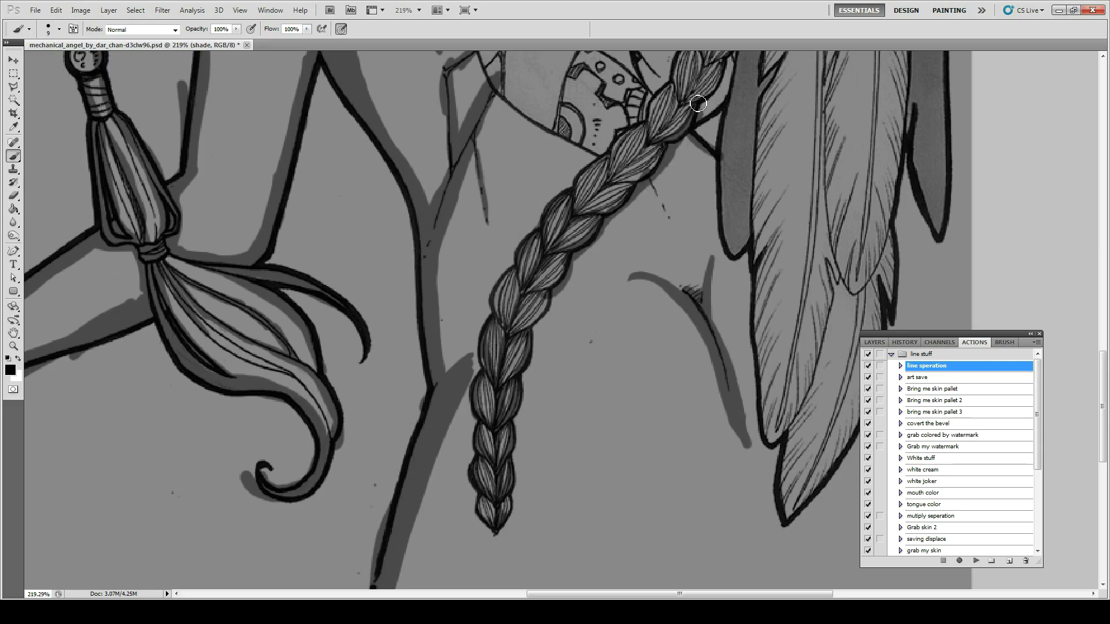
pyautogui.moveTo(642, 144); pyautogui.dragTo(578, 211)
pyautogui.moveTo(561, 266); pyautogui.dragTo(514, 330)
pyautogui.moveTo(676, 185); pyautogui.dragTo(656, 240)
pyautogui.moveTo(691, 80); pyautogui.dragTo(633, 484)
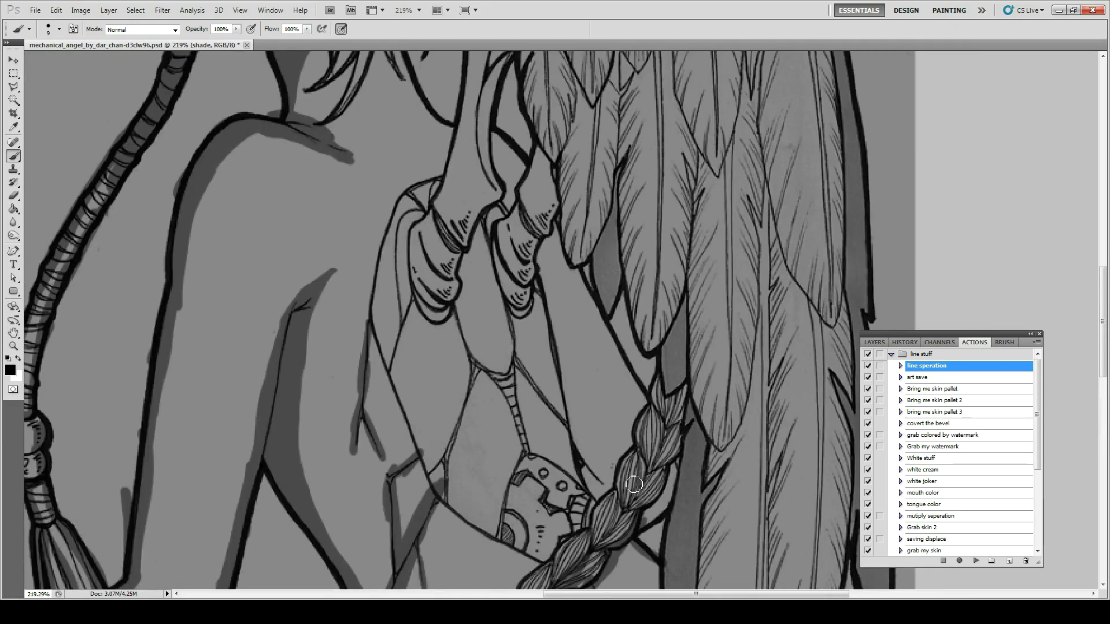
# - Shade the left sleeve, clasped hands, forearm, torso side and lower body curve
pyautogui.moveTo(425, 182); pyautogui.dragTo(370, 318)
pyautogui.moveTo(433, 214)
pyautogui.mouseDown()
pyautogui.moveTo(497, 193)
pyautogui.moveTo(532, 286)
pyautogui.moveTo(488, 213)
pyautogui.moveTo(535, 462)
pyautogui.mouseUp()
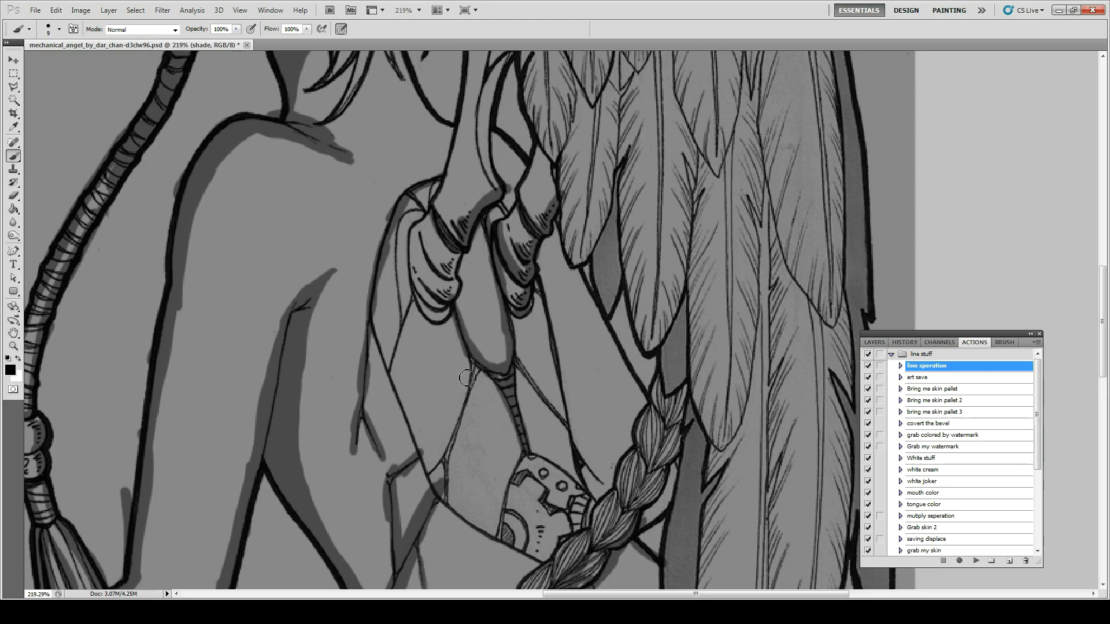
pyautogui.moveTo(477, 358); pyautogui.dragTo(442, 511)
pyautogui.moveTo(416, 335); pyautogui.dragTo(375, 456)
pyautogui.moveTo(439, 503)
pyautogui.mouseDown()
pyautogui.moveTo(538, 563)
pyautogui.moveTo(584, 456)
pyautogui.moveTo(540, 263)
pyautogui.mouseUp()
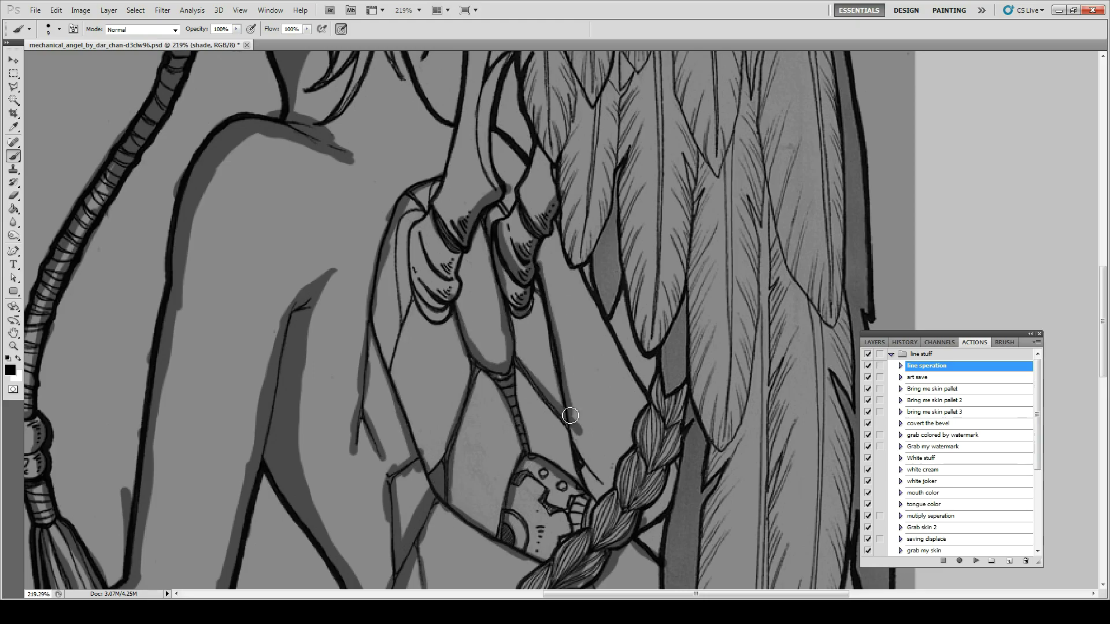
pyautogui.moveTo(613, 497)
pyautogui.mouseDown()
pyautogui.moveTo(557, 337)
pyautogui.moveTo(583, 288)
pyautogui.mouseUp()
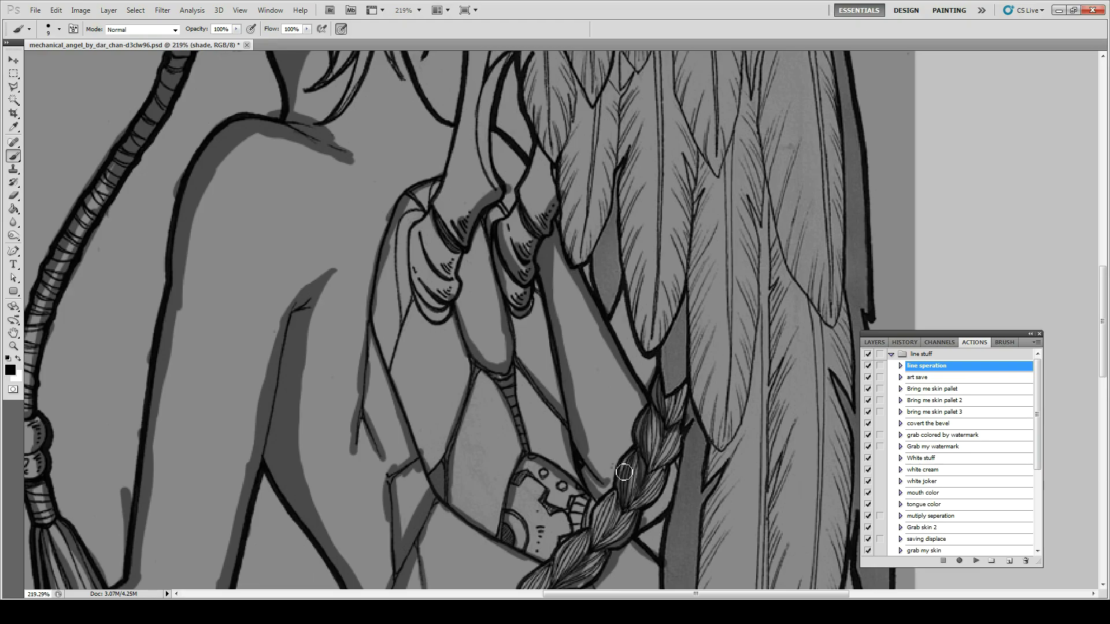
# - Shade the feather gaps and edges, the knuckles, and the arm outline from the shoulder
pyautogui.moveTo(682, 422); pyautogui.dragTo(686, 334)
pyautogui.moveTo(604, 87); pyautogui.dragTo(575, 263)
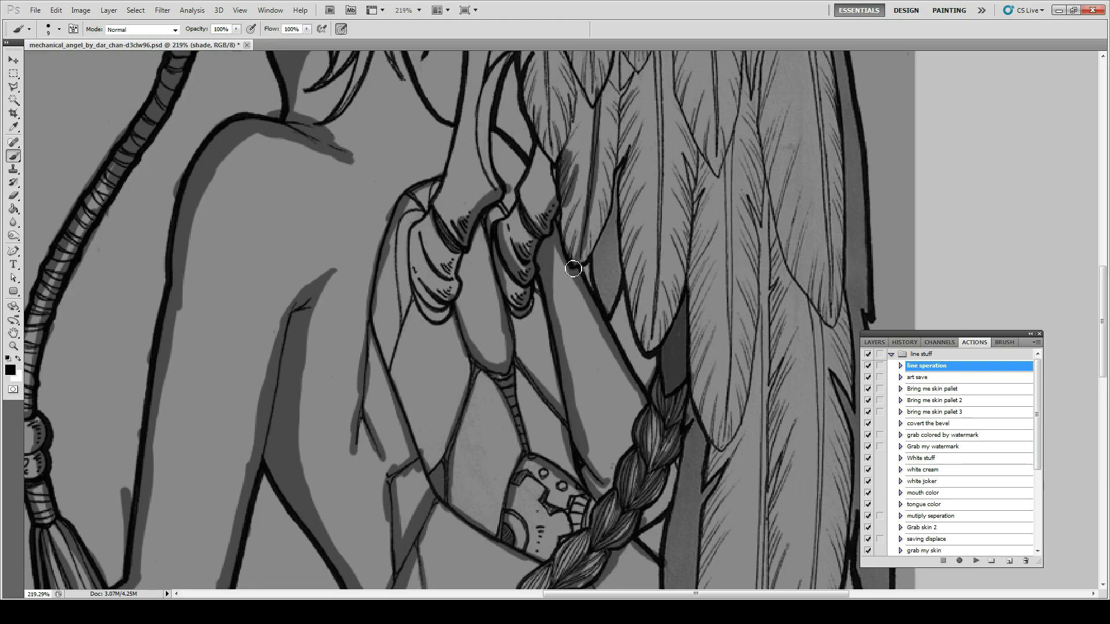
pyautogui.moveTo(578, 190); pyautogui.dragTo(569, 260)
pyautogui.moveTo(549, 138); pyautogui.dragTo(509, 226)
pyautogui.moveTo(450, 202)
pyautogui.mouseDown()
pyautogui.moveTo(407, 225)
pyautogui.moveTo(378, 375)
pyautogui.mouseUp()
pyautogui.moveTo(442, 182); pyautogui.dragTo(370, 335)
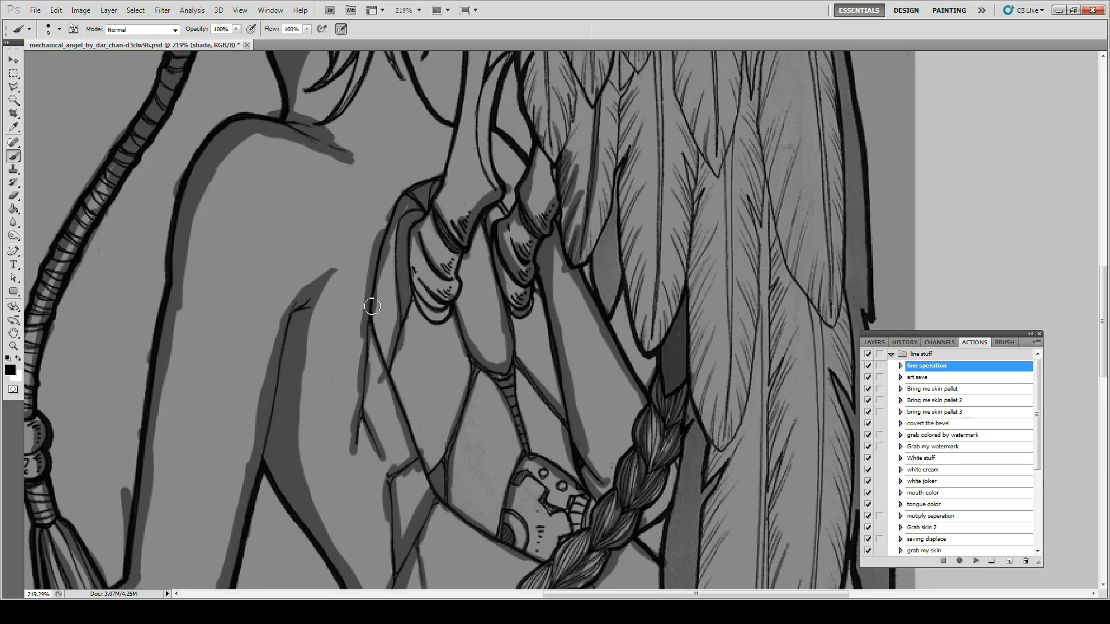
pyautogui.moveTo(463, 162); pyautogui.dragTo(404, 231)
# - Add more grey strokes along the arm outline
pyautogui.moveTo(543, 310); pyautogui.dragTo(555, 405)
pyautogui.moveTo(520, 214); pyautogui.dragTo(497, 136)
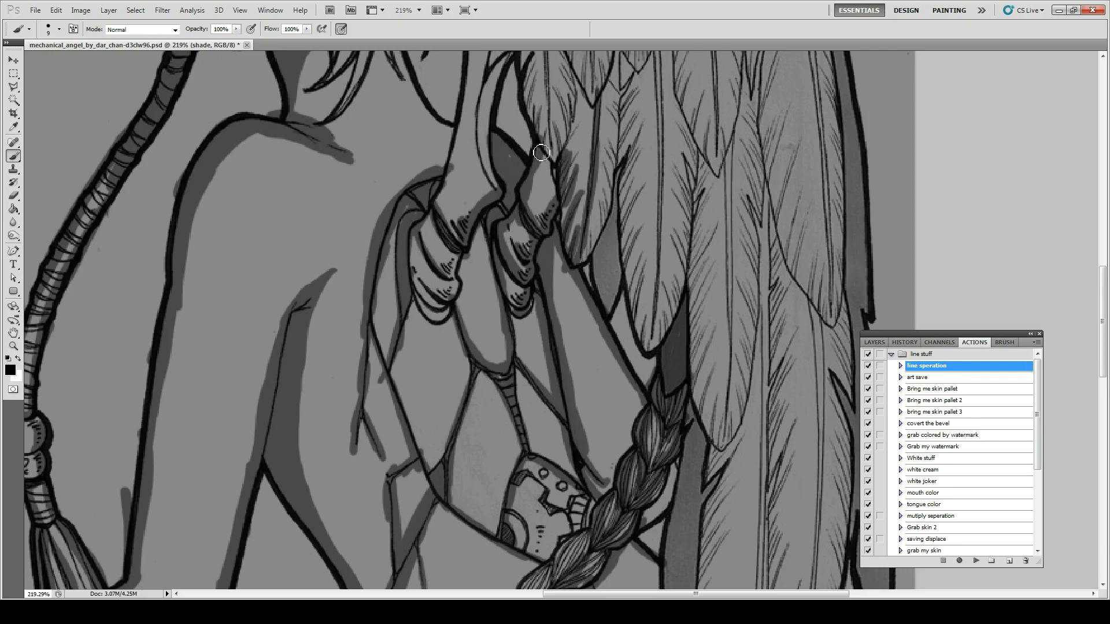
pyautogui.moveTo(601, 326); pyautogui.dragTo(634, 401)
pyautogui.scroll(1, 634, 400)
pyautogui.scroll(4, 635, 401)
pyautogui.moveTo(514, 405)
pyautogui.mouseDown()
pyautogui.moveTo(477, 465)
pyautogui.moveTo(491, 541)
pyautogui.mouseUp()
pyautogui.moveTo(540, 381)
pyautogui.mouseDown()
pyautogui.moveTo(509, 425)
pyautogui.moveTo(480, 286)
pyautogui.mouseUp()
# - Shade the hair strands beside the face, neck and eye
pyautogui.moveTo(543, 255); pyautogui.dragTo(515, 381)
pyautogui.moveTo(396, 332); pyautogui.dragTo(387, 392)
pyautogui.moveTo(402, 219)
pyautogui.mouseDown()
pyautogui.moveTo(379, 399)
pyautogui.moveTo(315, 445)
pyautogui.mouseUp()
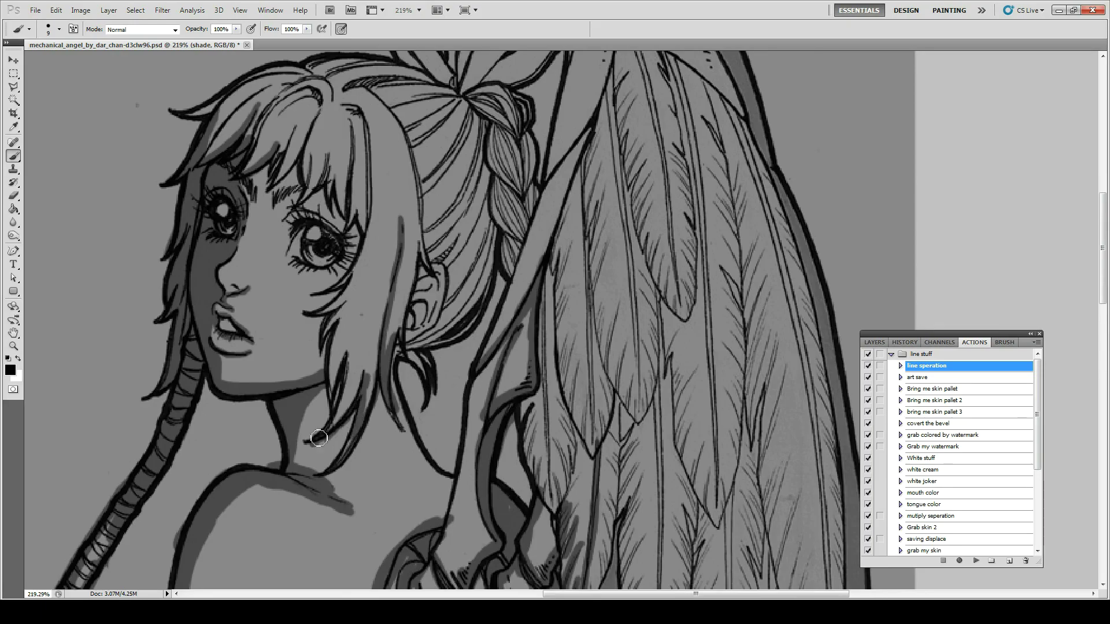
pyautogui.moveTo(350, 352); pyautogui.dragTo(303, 405)
pyautogui.moveTo(304, 330)
pyautogui.mouseDown()
pyautogui.moveTo(346, 252)
pyautogui.moveTo(327, 240)
pyautogui.mouseUp()
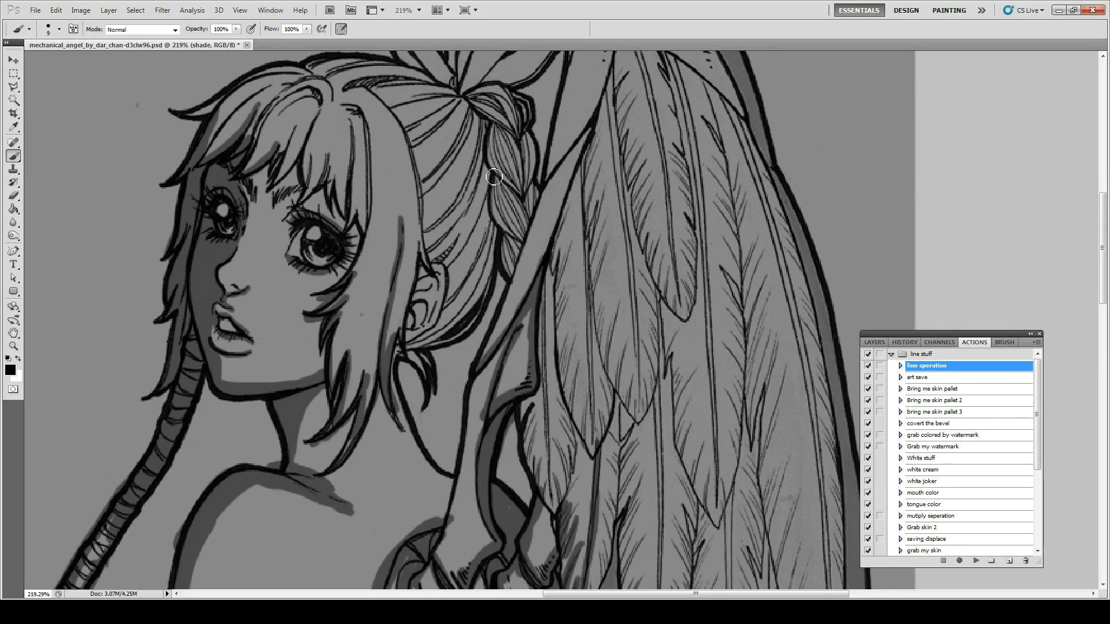
# - Shade the braid, the arm and wing outline, and the hair below the ear and along the neck
pyautogui.moveTo(494, 177)
pyautogui.mouseDown()
pyautogui.moveTo(528, 144)
pyautogui.moveTo(529, 222)
pyautogui.mouseUp()
pyautogui.moveTo(563, 173); pyautogui.dragTo(491, 347)
pyautogui.moveTo(595, 121); pyautogui.dragTo(549, 234)
pyautogui.moveTo(491, 254)
pyautogui.mouseDown()
pyautogui.moveTo(397, 359)
pyautogui.moveTo(538, 176)
pyautogui.mouseUp()
pyautogui.moveTo(428, 353); pyautogui.dragTo(393, 479)
# - Fit the drawing on screen, enlarge the brush to 25, and shade beside the braid and wing edge
pyautogui.hotkey('ctrl', '0')
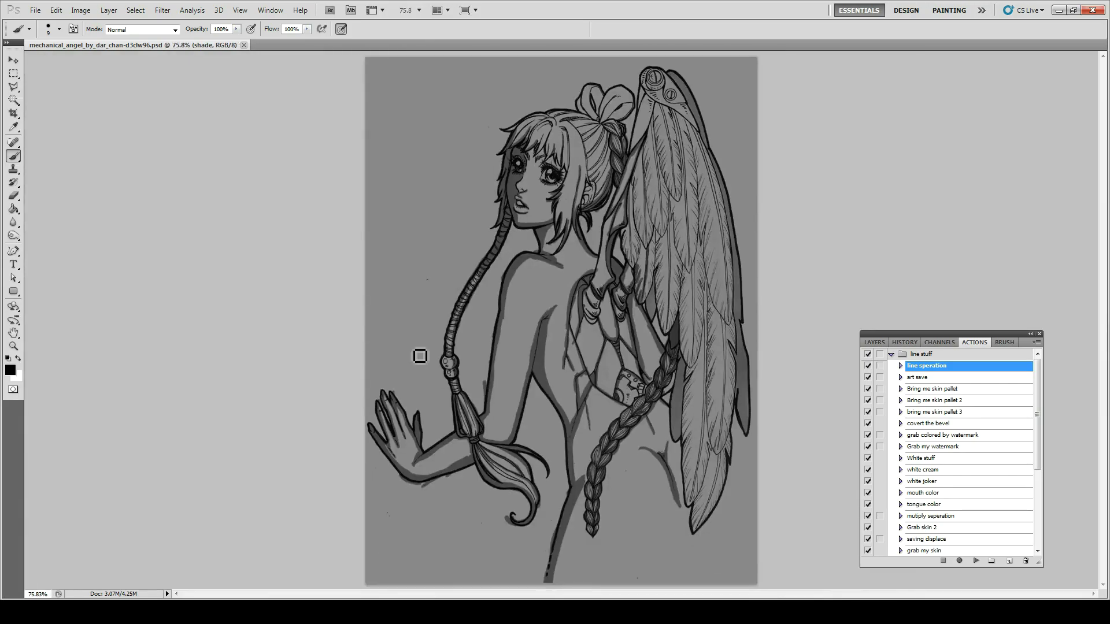
pyautogui.click(644, 386)
pyautogui.press(']')
pyautogui.press(']')
pyautogui.press(']')
pyautogui.moveTo(635, 304)
pyautogui.mouseDown()
pyautogui.moveTo(690, 506)
pyautogui.moveTo(727, 456)
pyautogui.mouseUp()
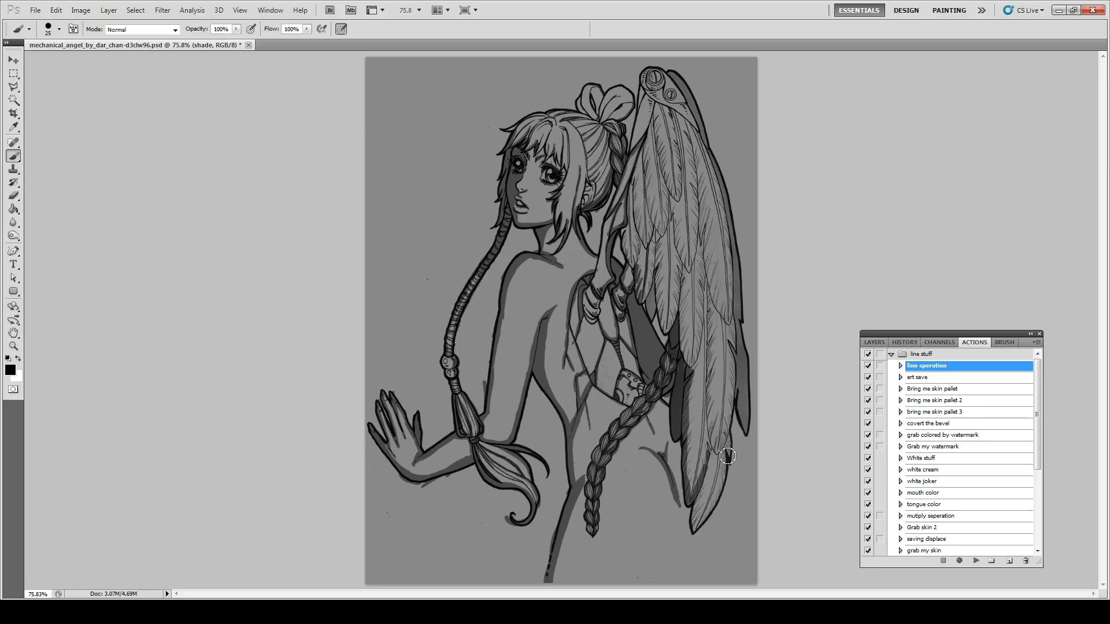
pyautogui.moveTo(669, 229)
pyautogui.mouseDown()
pyautogui.moveTo(668, 331)
pyautogui.moveTo(721, 463)
pyautogui.moveTo(726, 446)
pyautogui.mouseUp()
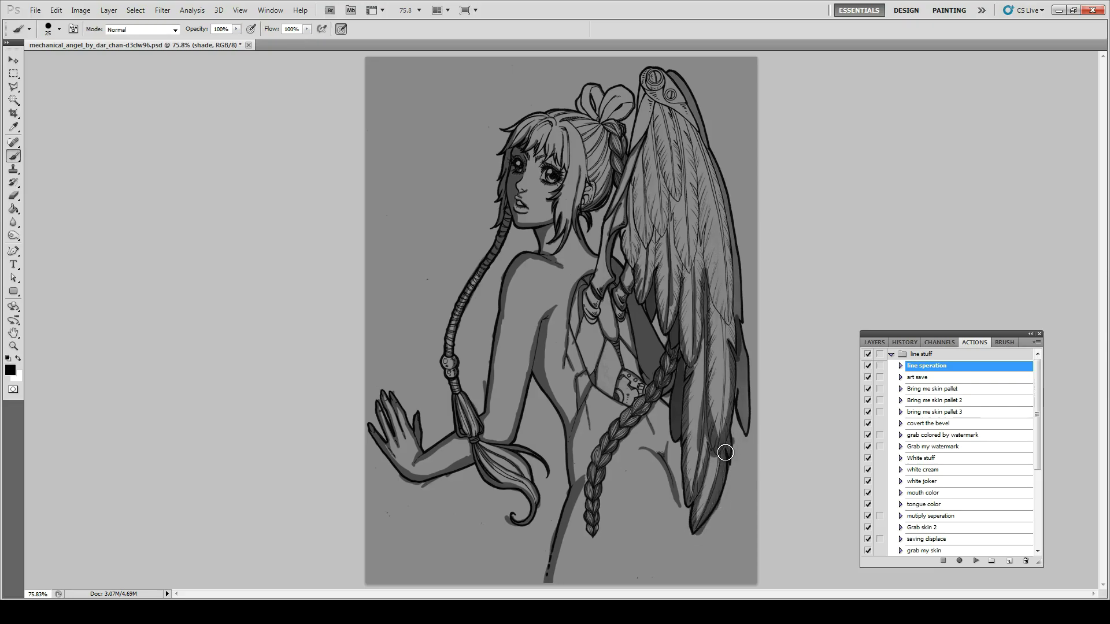
# - Shade the upper, outer and inner wing feathers down to the lower feather tip
pyautogui.press('e')
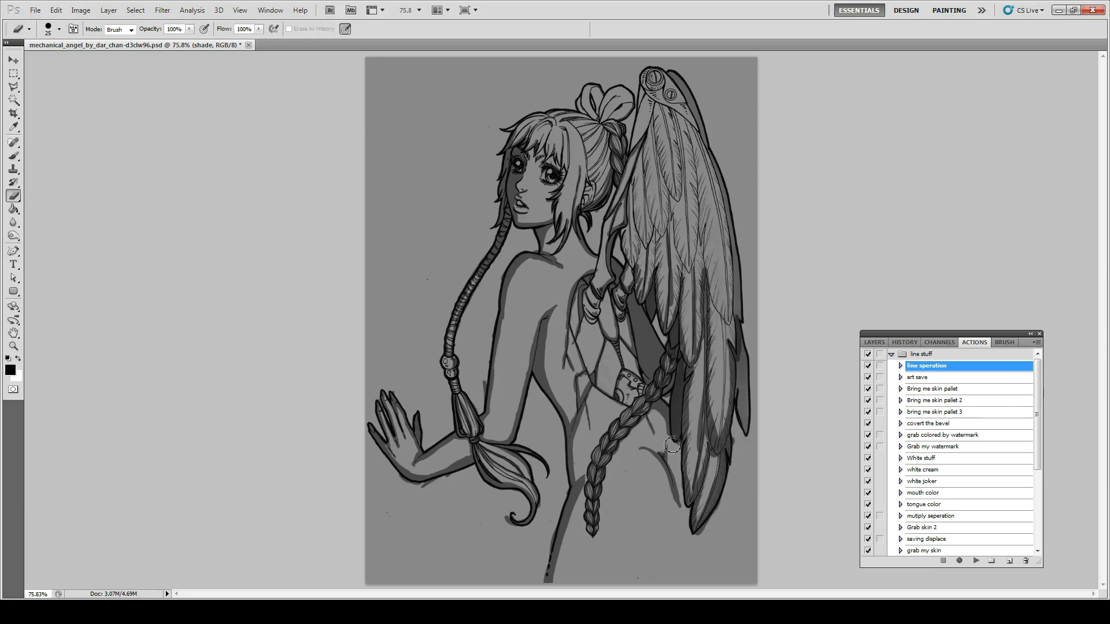
pyautogui.press('b')
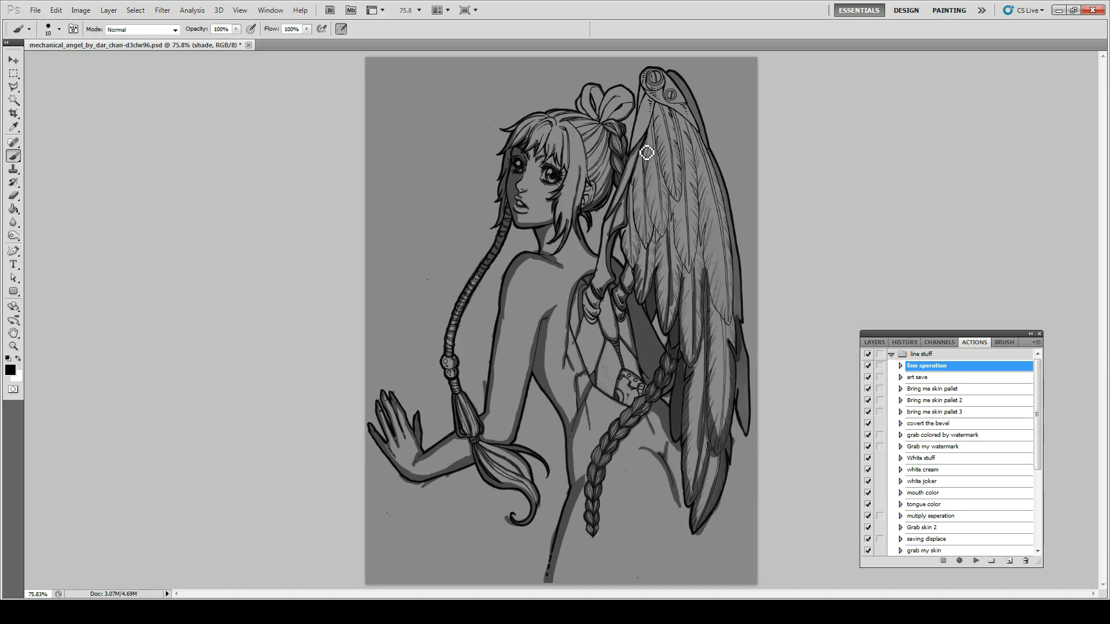
pyautogui.moveTo(647, 152)
pyautogui.mouseDown()
pyautogui.moveTo(664, 236)
pyautogui.moveTo(674, 202)
pyautogui.moveTo(664, 141)
pyautogui.moveTo(683, 198)
pyautogui.moveTo(685, 265)
pyautogui.mouseUp()
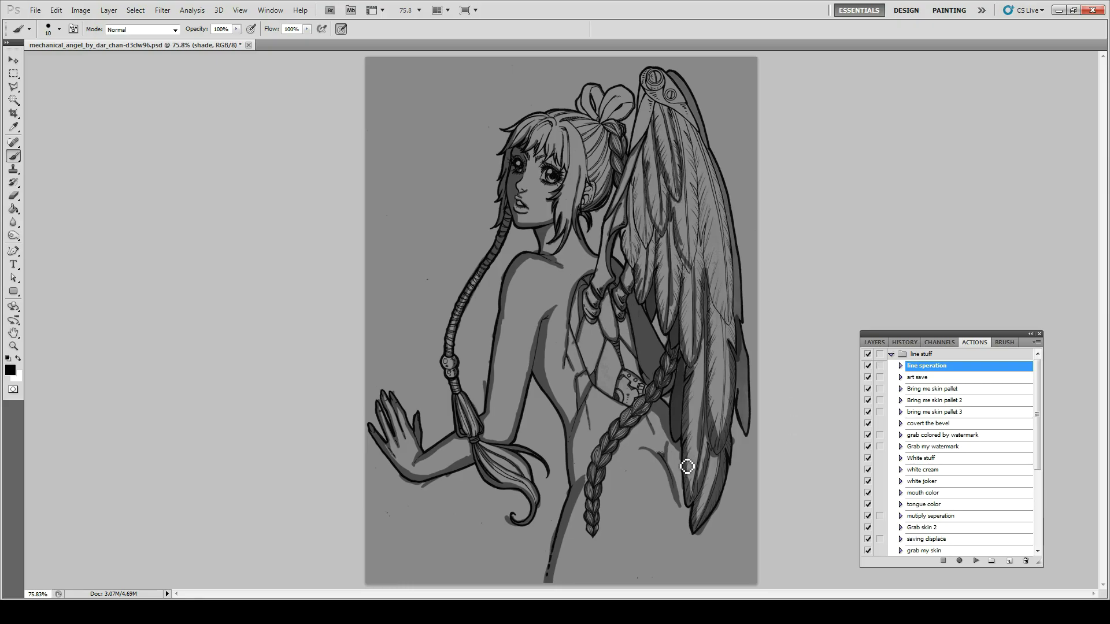
pyautogui.moveTo(676, 205)
pyautogui.mouseDown()
pyautogui.moveTo(699, 154)
pyautogui.moveTo(701, 253)
pyautogui.moveTo(723, 322)
pyautogui.moveTo(711, 149)
pyautogui.moveTo(747, 322)
pyautogui.moveTo(726, 426)
pyautogui.moveTo(750, 403)
pyautogui.moveTo(751, 430)
pyautogui.mouseUp()
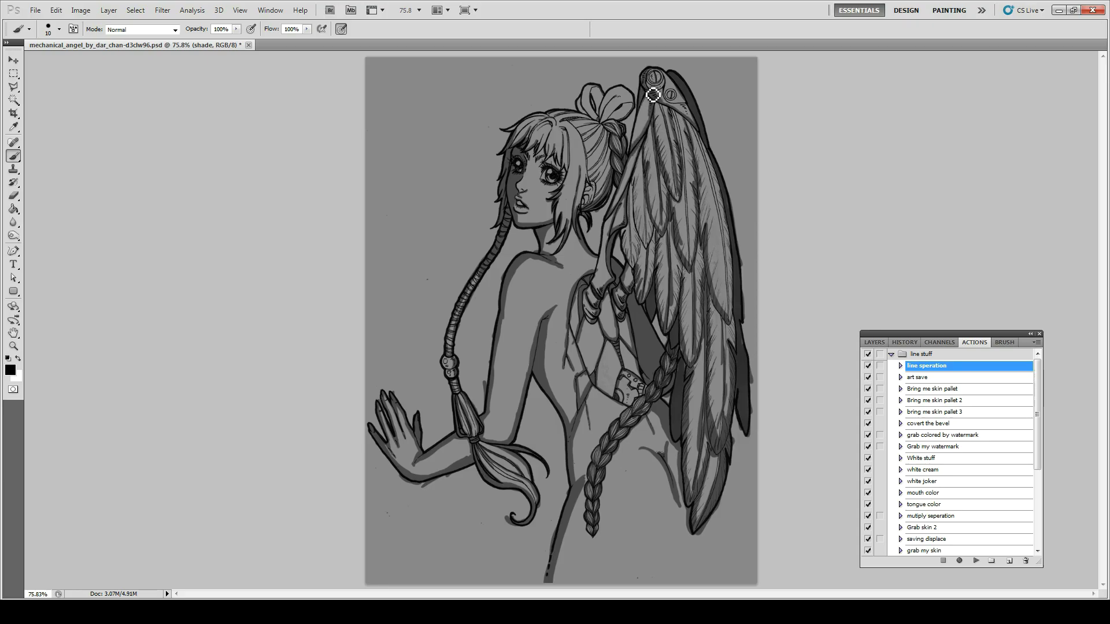
pyautogui.moveTo(738, 317); pyautogui.dragTo(748, 359)
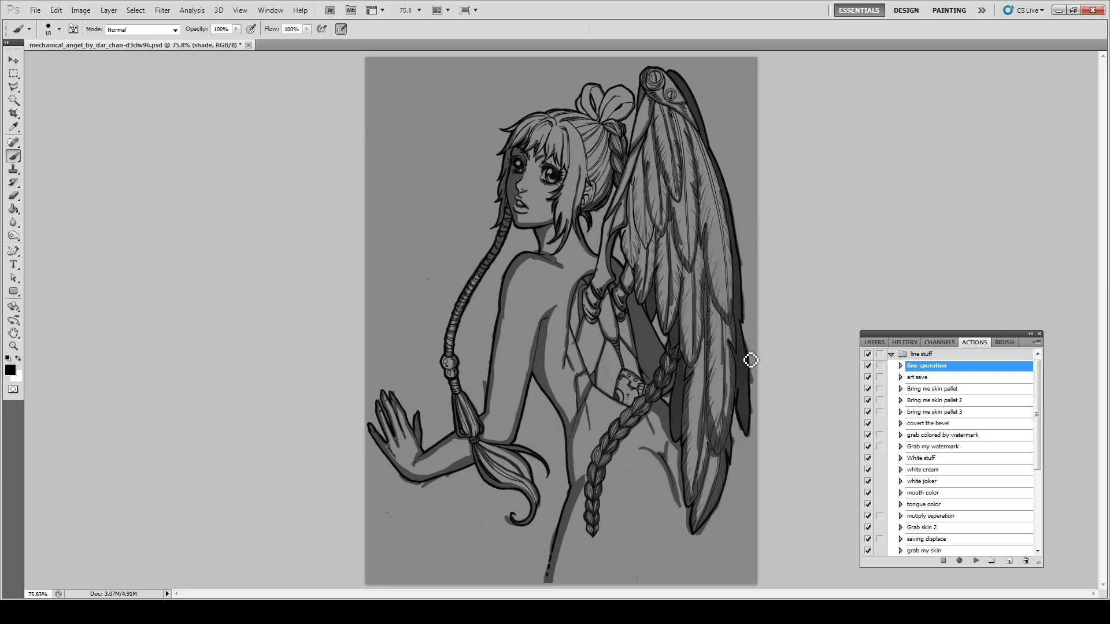
pyautogui.moveTo(698, 133); pyautogui.dragTo(739, 320)
pyautogui.moveTo(681, 115); pyautogui.dragTo(696, 254)
pyautogui.moveTo(650, 181)
pyautogui.mouseDown()
pyautogui.moveTo(639, 260)
pyautogui.moveTo(626, 240)
pyautogui.mouseUp()
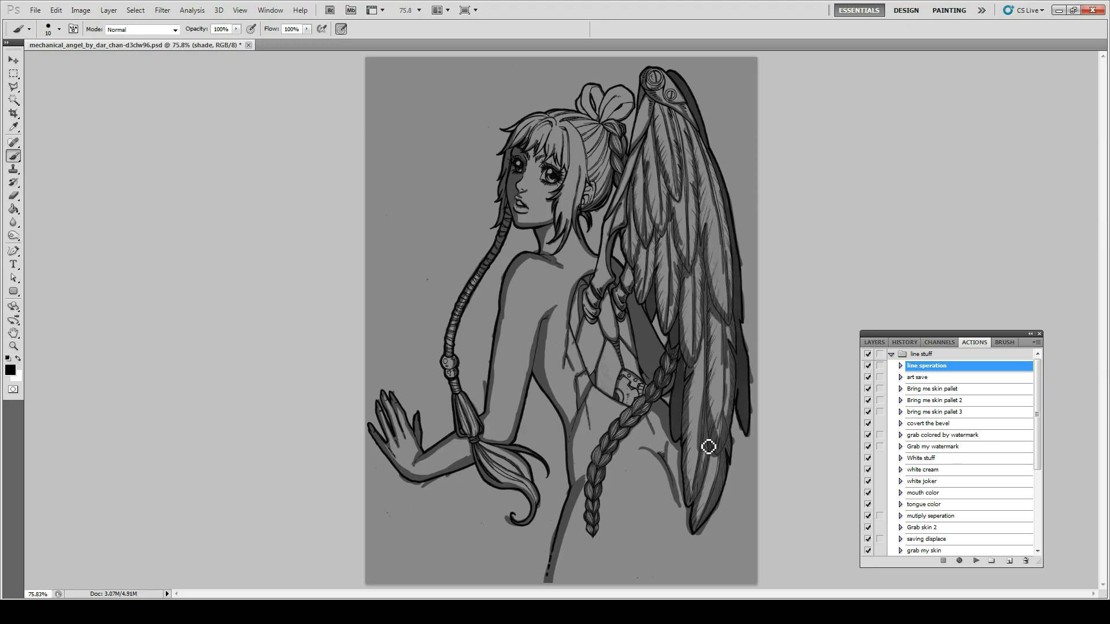
pyautogui.moveTo(708, 446); pyautogui.dragTo(705, 501)
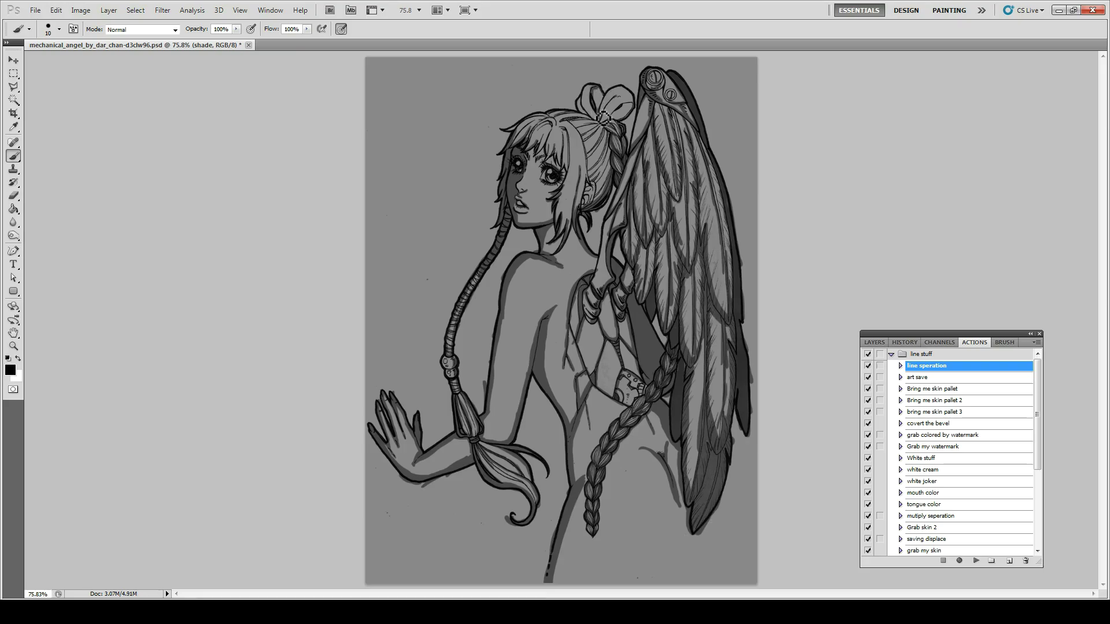
# - Shade inside the hair bow's loop, the hair by the ear, the back and the shoulder top
pyautogui.moveTo(604, 119); pyautogui.dragTo(627, 118)
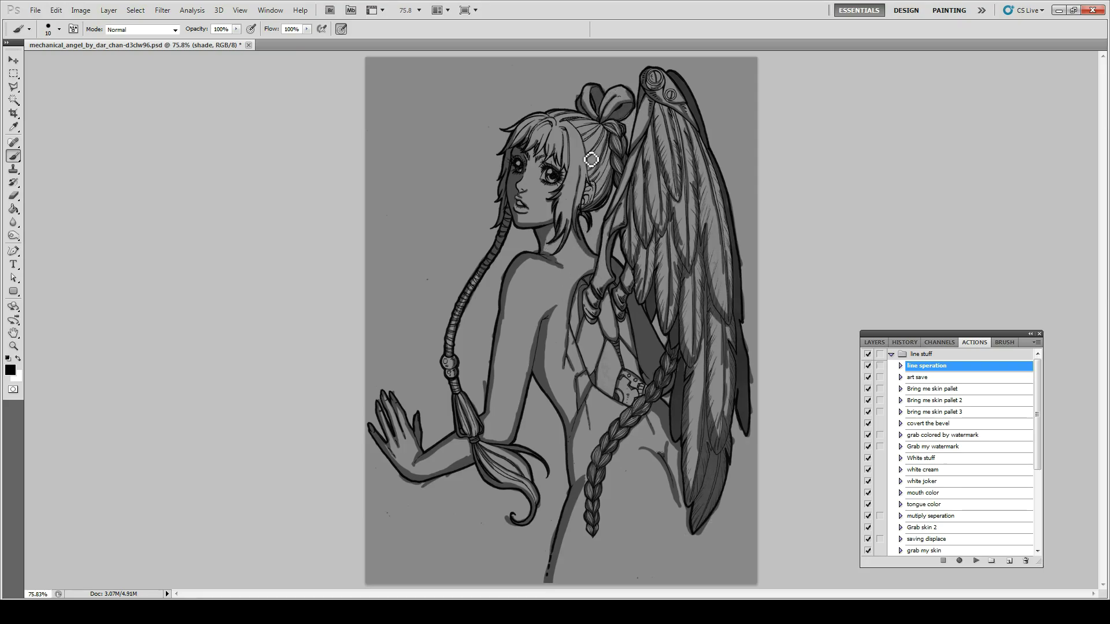
pyautogui.moveTo(590, 160)
pyautogui.mouseDown()
pyautogui.moveTo(581, 133)
pyautogui.moveTo(589, 212)
pyautogui.mouseUp()
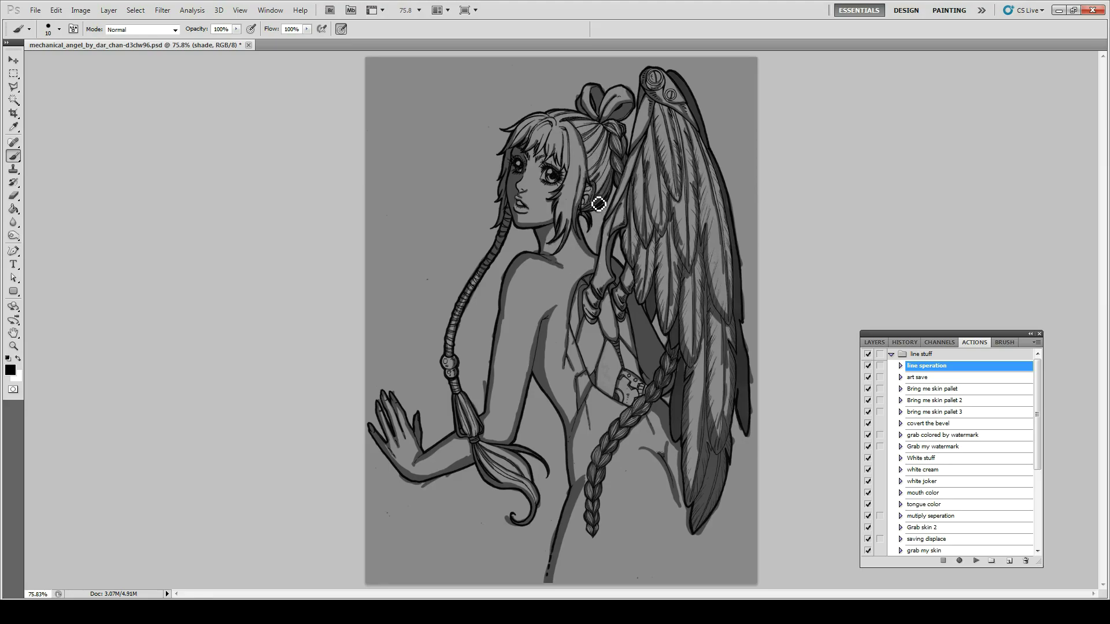
pyautogui.moveTo(549, 317); pyautogui.dragTo(555, 388)
pyautogui.moveTo(584, 483)
pyautogui.mouseDown()
pyautogui.moveTo(555, 578)
pyautogui.moveTo(566, 514)
pyautogui.mouseUp()
pyautogui.moveTo(549, 306); pyautogui.dragTo(527, 396)
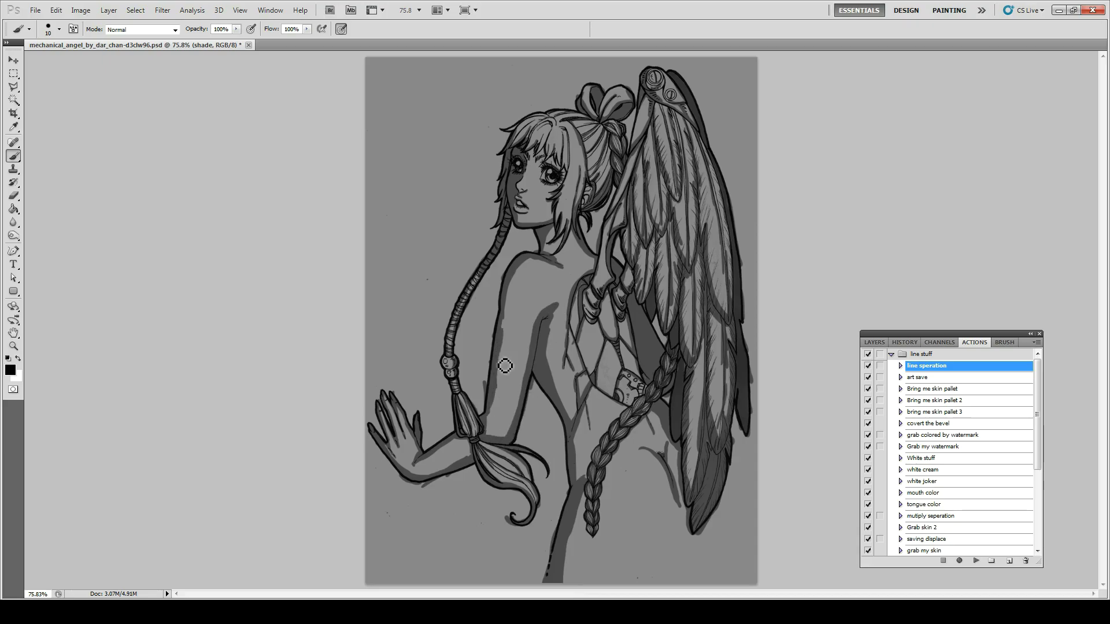
pyautogui.moveTo(502, 277); pyautogui.dragTo(496, 420)
pyautogui.moveTo(560, 270); pyautogui.dragTo(504, 357)
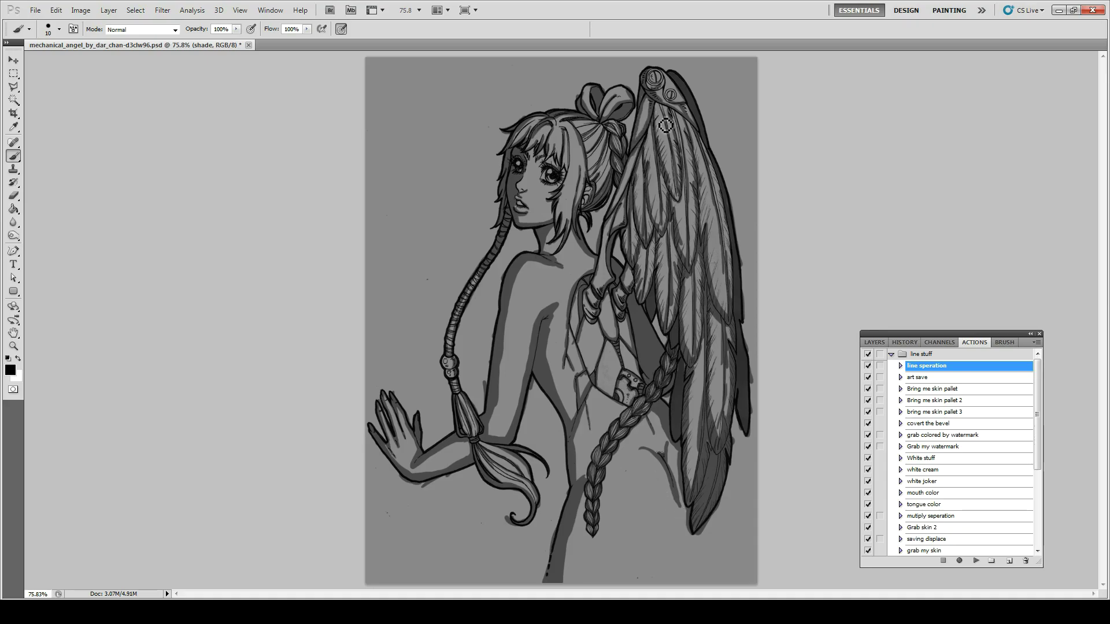
pyautogui.press('e')
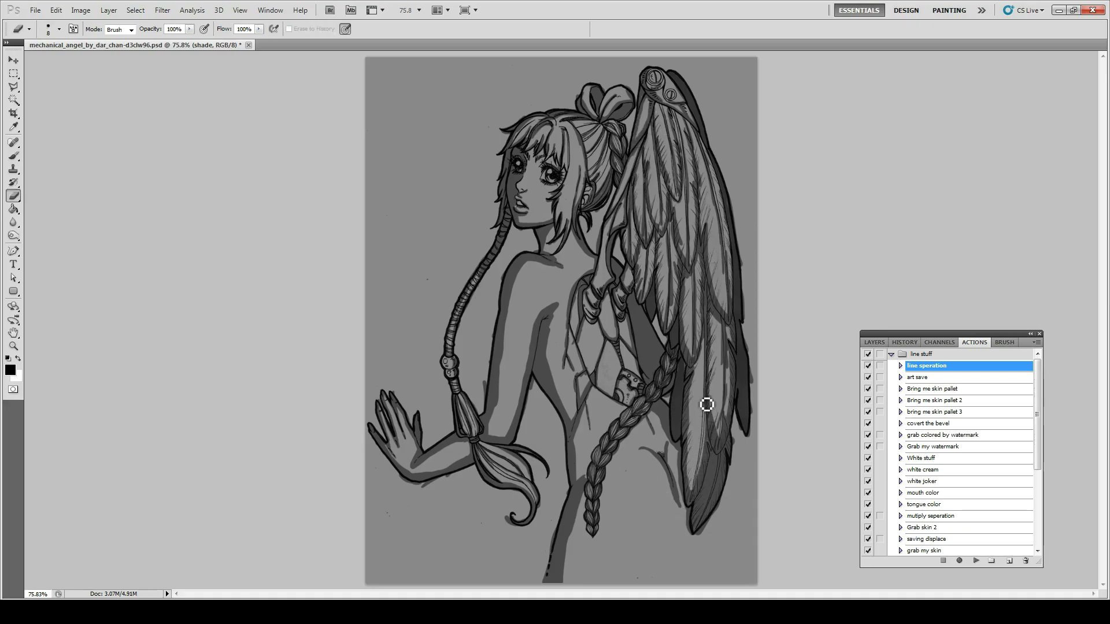
pyautogui.press('b')
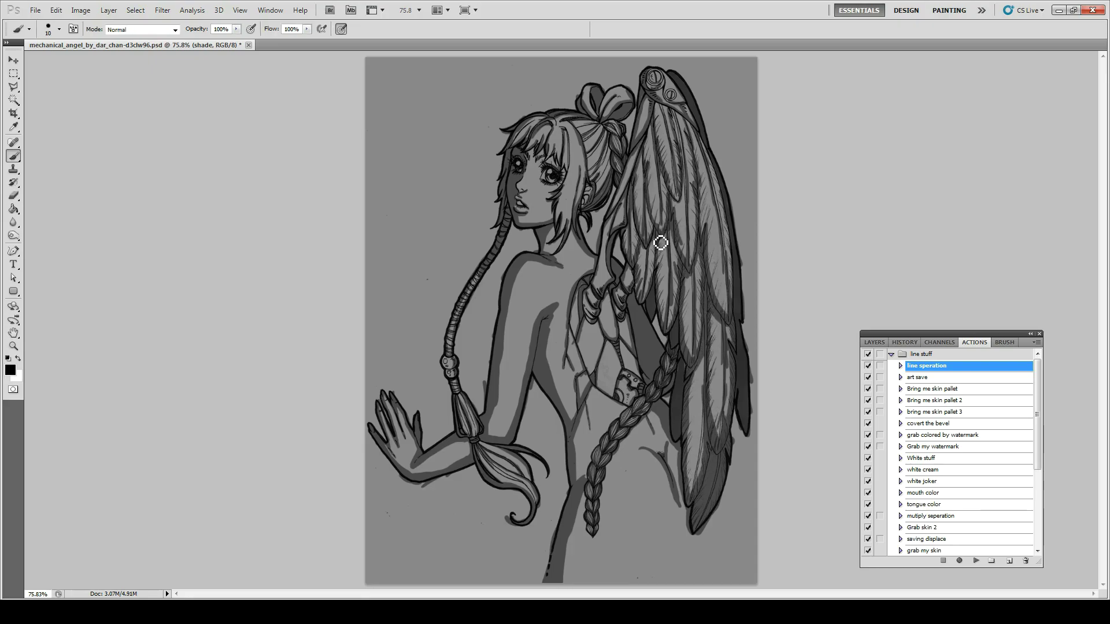
# - On the light layer, paint white highlights on the nose, hair, hair bow and left shoulder
pyautogui.click(874, 343)
pyautogui.click(879, 426)
pyautogui.press('x')
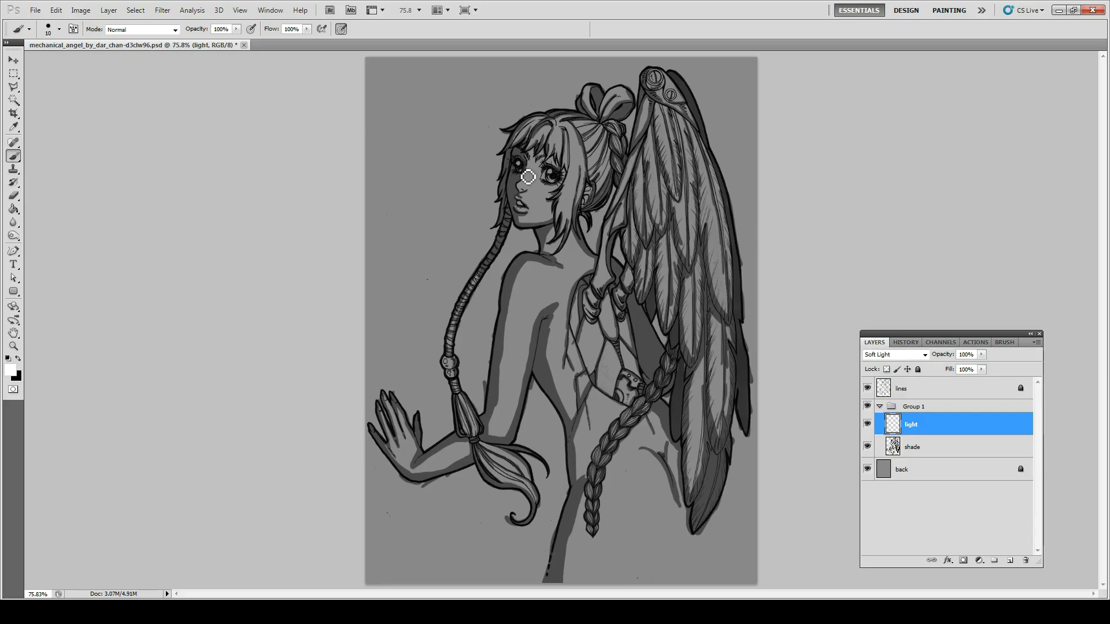
pyautogui.moveTo(527, 177); pyautogui.dragTo(521, 191)
pyautogui.moveTo(578, 137); pyautogui.dragTo(566, 208)
pyautogui.moveTo(628, 94); pyautogui.dragTo(606, 104)
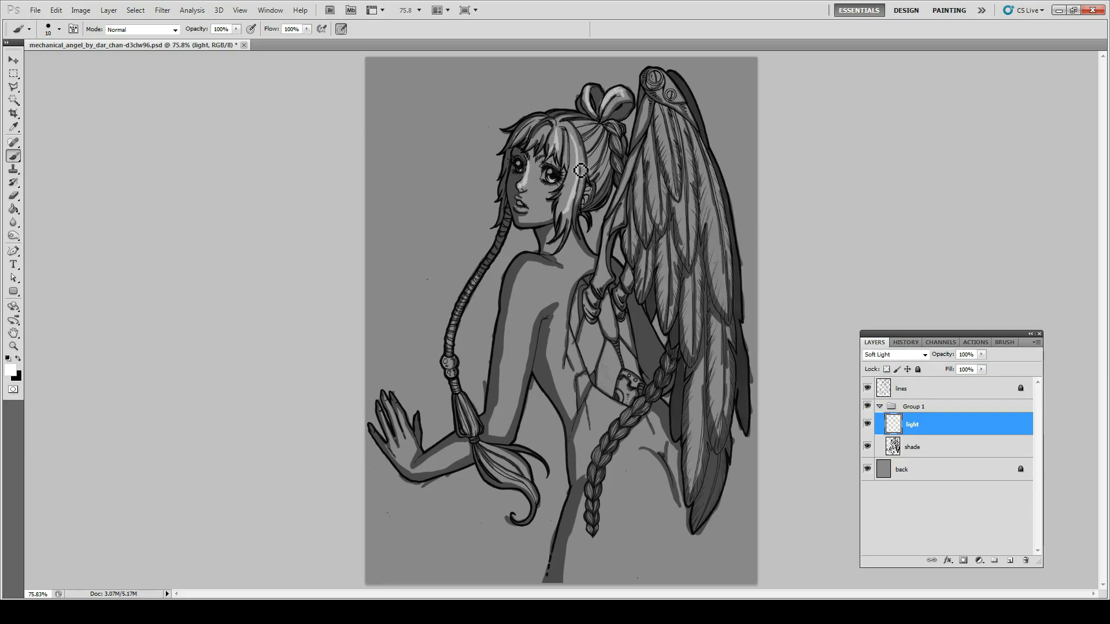
pyautogui.moveTo(544, 269)
pyautogui.mouseDown()
pyautogui.moveTo(538, 298)
pyautogui.moveTo(546, 286)
pyautogui.mouseUp()
# - Add white highlights to the wing feathers, lower back, forearm, hand and mechanical back plates
pyautogui.moveTo(662, 86); pyautogui.dragTo(655, 218)
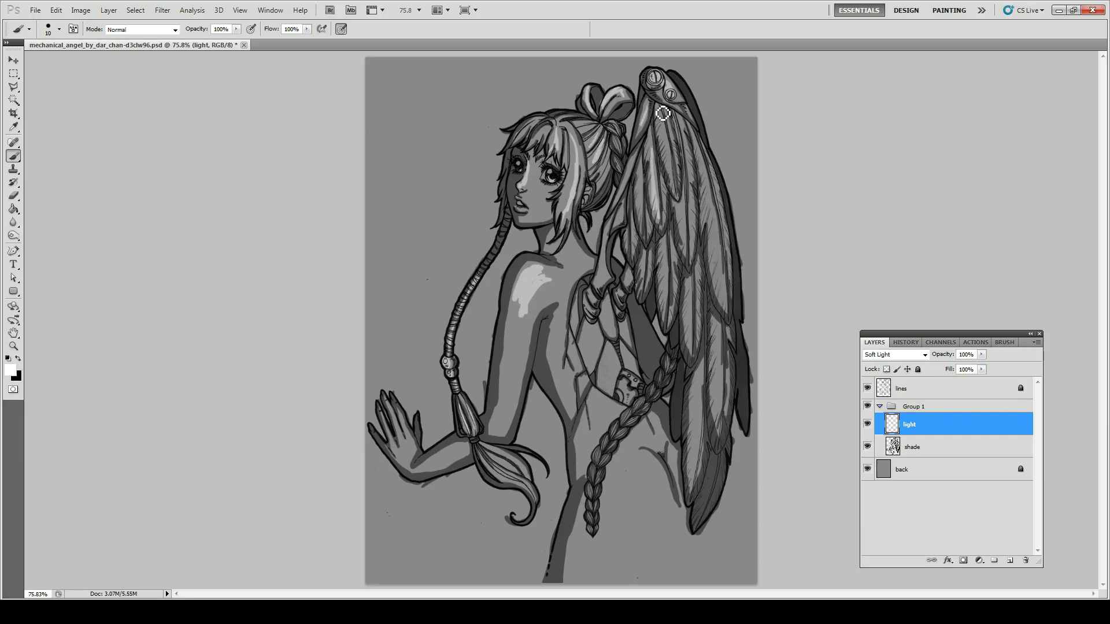
pyautogui.moveTo(708, 185); pyautogui.dragTo(733, 305)
pyautogui.moveTo(717, 266); pyautogui.dragTo(703, 294)
pyautogui.moveTo(640, 469); pyautogui.dragTo(653, 509)
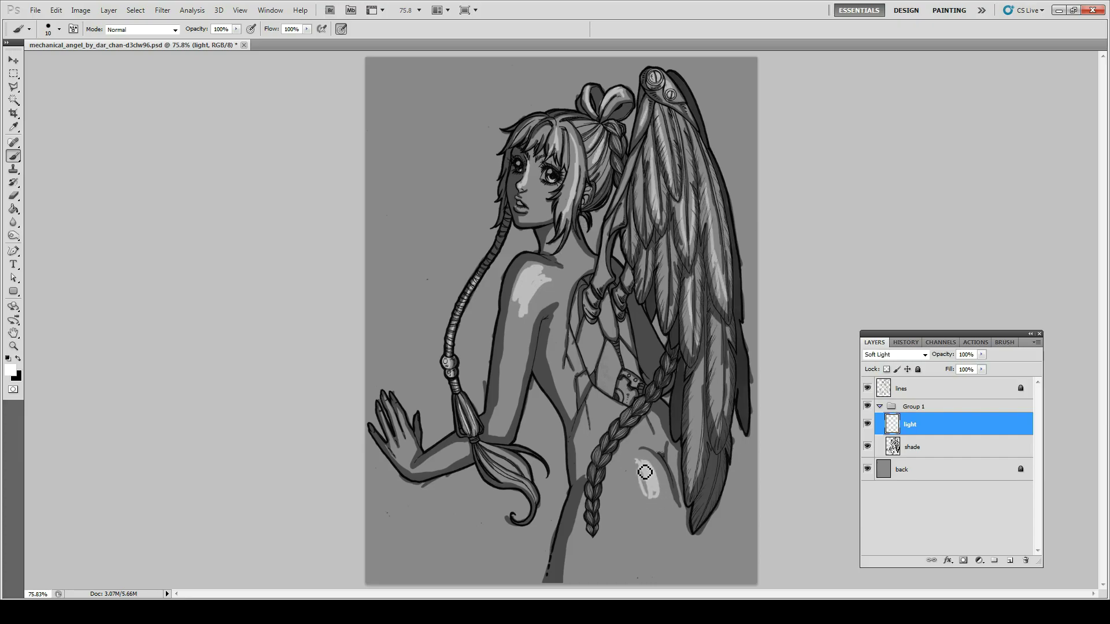
pyautogui.moveTo(384, 399)
pyautogui.mouseDown()
pyautogui.moveTo(461, 457)
pyautogui.moveTo(490, 447)
pyautogui.mouseUp()
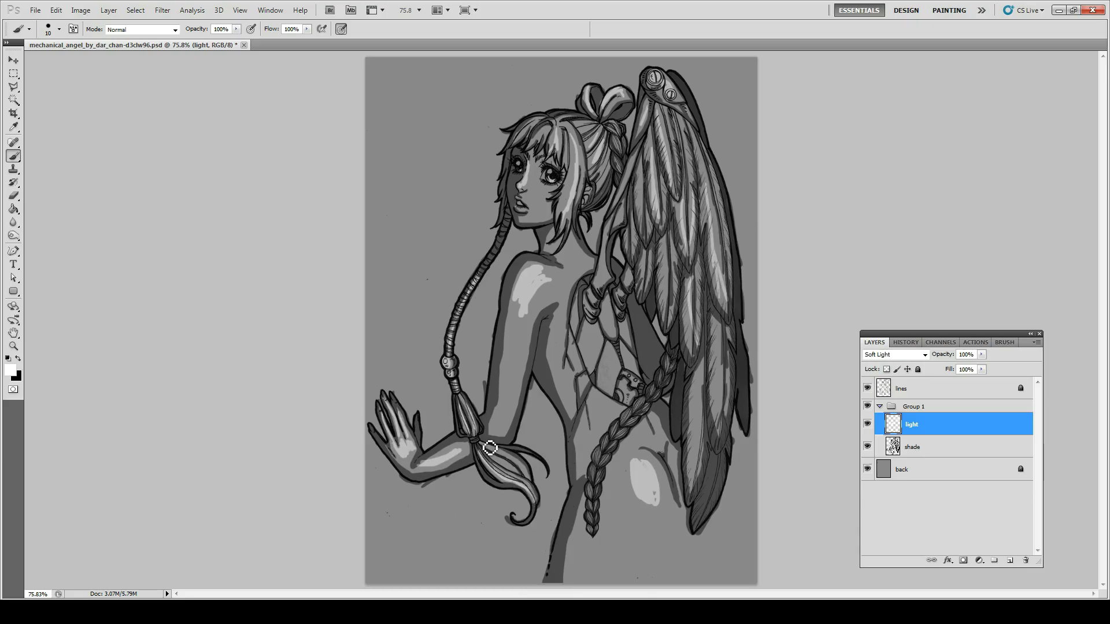
pyautogui.moveTo(588, 348); pyautogui.dragTo(586, 331)
pyautogui.moveTo(612, 375); pyautogui.dragTo(608, 357)
pyautogui.moveTo(608, 326); pyautogui.dragTo(606, 306)
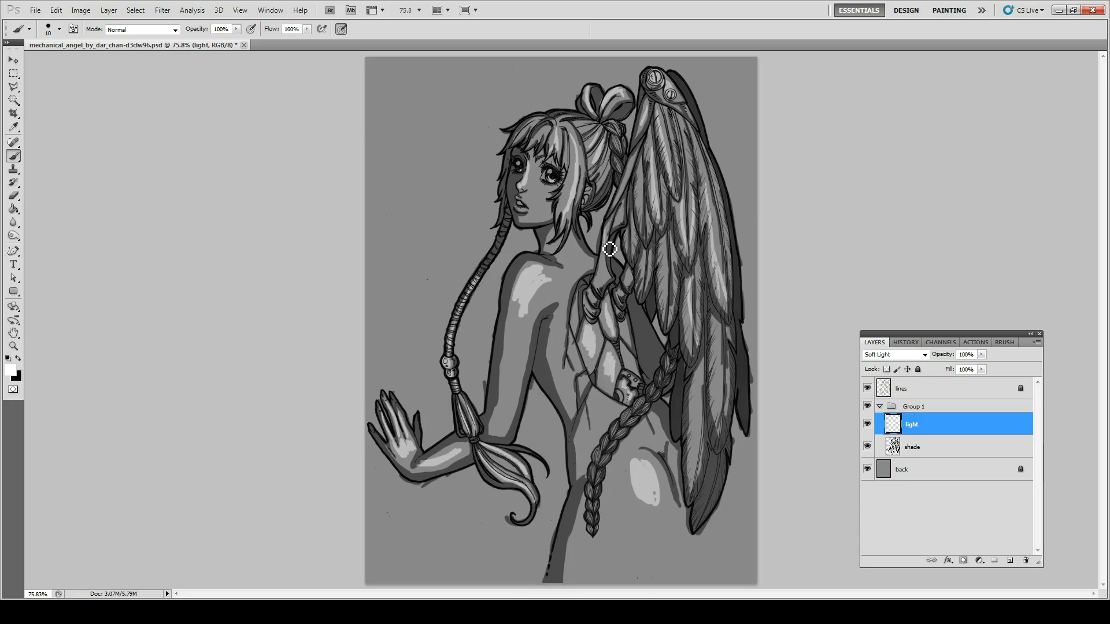
# - Highlight the lower wing feathers, cheek and upper back in white on the light layer
pyautogui.click(920, 451)
pyautogui.press('x')
pyautogui.click(901, 425)
pyautogui.press('x')
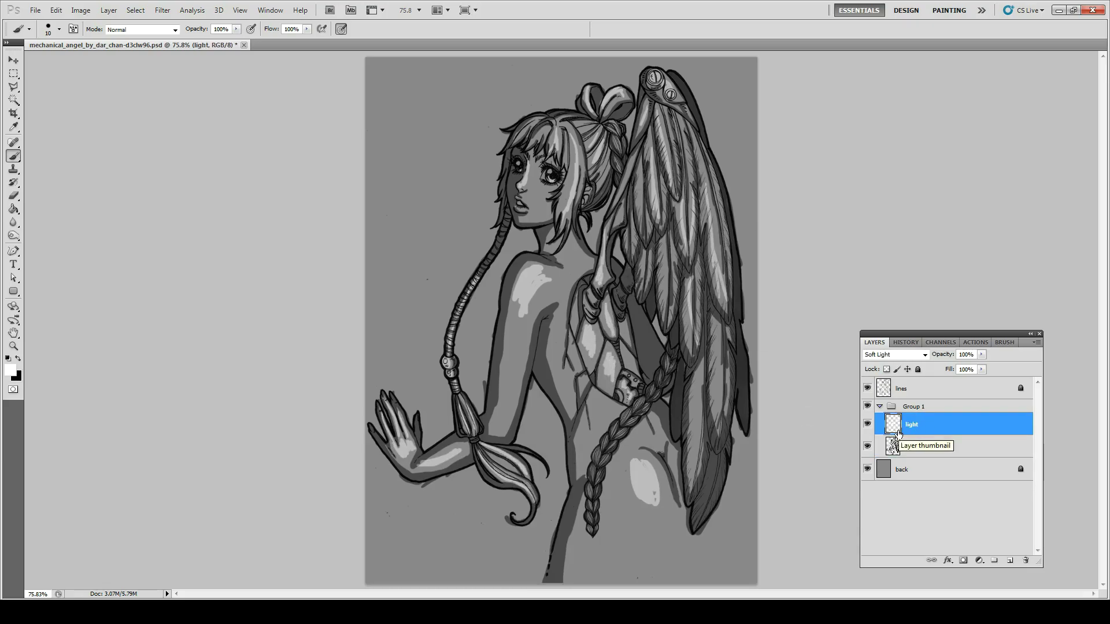
pyautogui.moveTo(702, 370)
pyautogui.mouseDown()
pyautogui.moveTo(701, 474)
pyautogui.moveTo(725, 422)
pyautogui.mouseUp()
pyautogui.moveTo(534, 189); pyautogui.dragTo(549, 191)
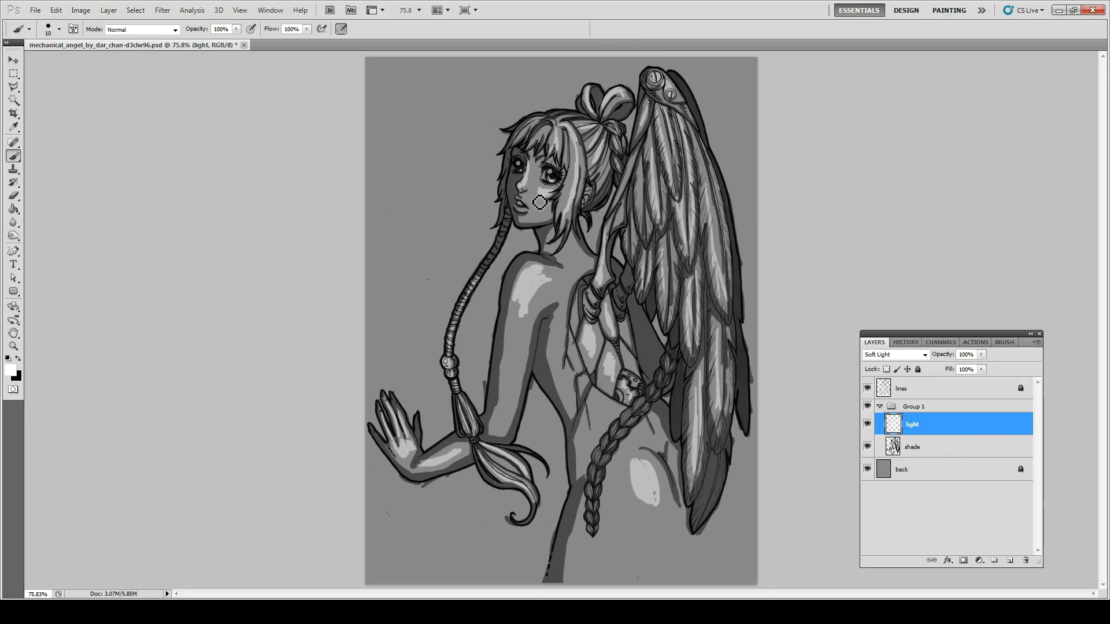
pyautogui.moveTo(580, 353); pyautogui.dragTo(591, 391)
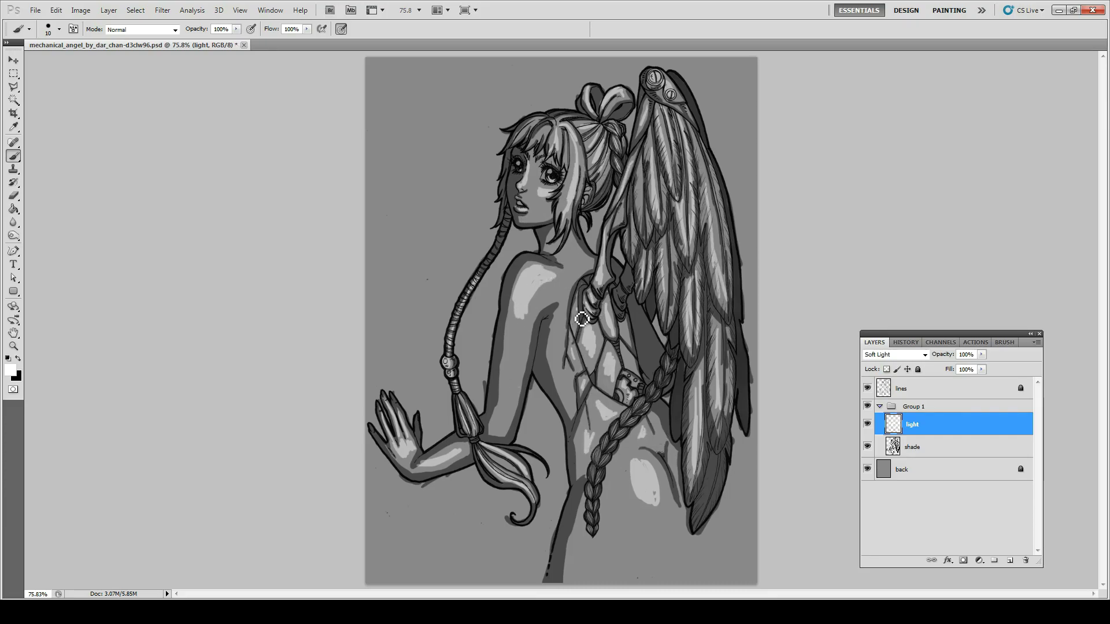
pyautogui.moveTo(570, 241); pyautogui.dragTo(593, 276)
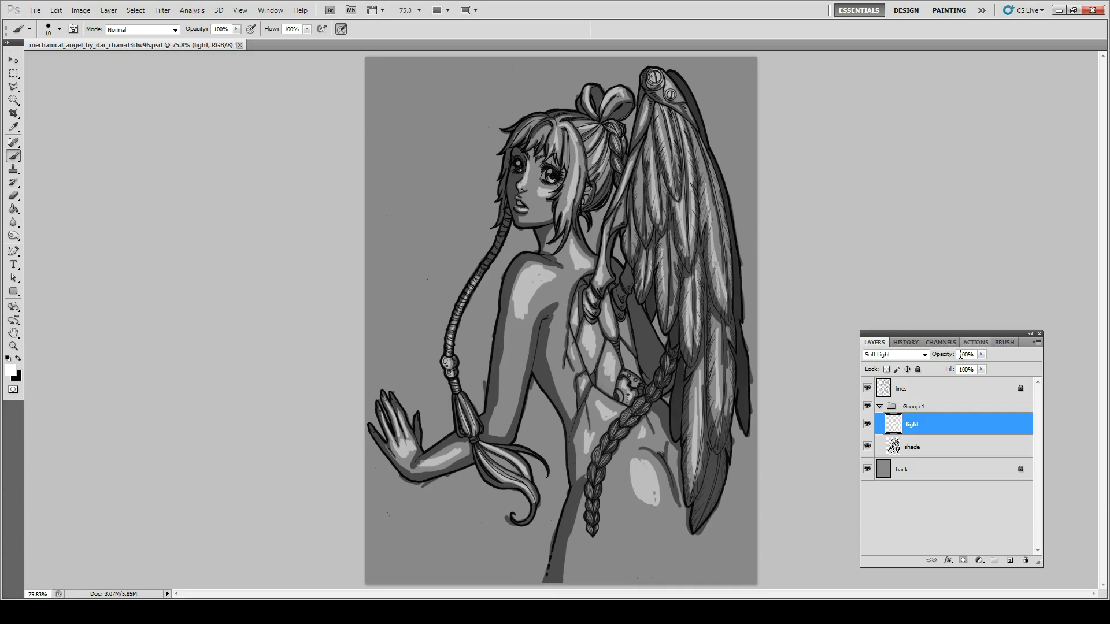
# - Hide and collapse Group 1, and add an empty Layer 1 beneath it
pyautogui.click(866, 407)
pyautogui.click(879, 407)
pyautogui.keyDown('ctrl'); pyautogui.click(1010, 560); pyautogui.keyUp('ctrl')
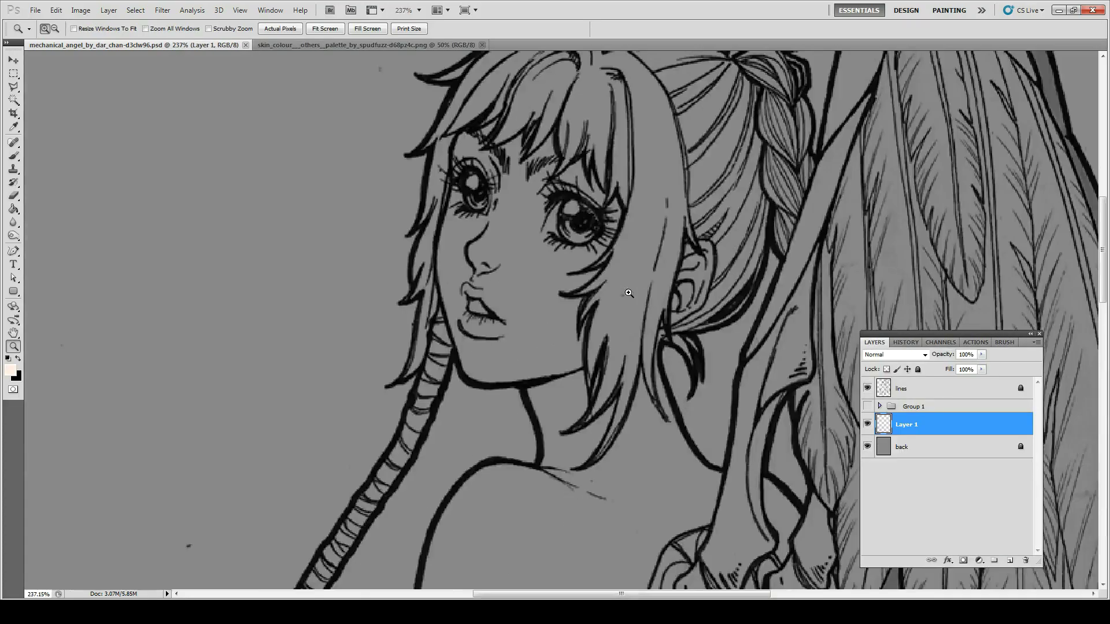
# - Paint pale peach skin over the cheek, nose, chin, jaw, neck, shoulder and ear
pyautogui.click(484, 259)
pyautogui.moveTo(484, 259)
pyautogui.mouseDown()
pyautogui.moveTo(512, 249)
pyautogui.moveTo(459, 196)
pyautogui.moveTo(462, 277)
pyautogui.moveTo(507, 317)
pyautogui.moveTo(457, 324)
pyautogui.moveTo(515, 300)
pyautogui.moveTo(463, 163)
pyautogui.moveTo(520, 249)
pyautogui.moveTo(539, 254)
pyautogui.mouseUp()
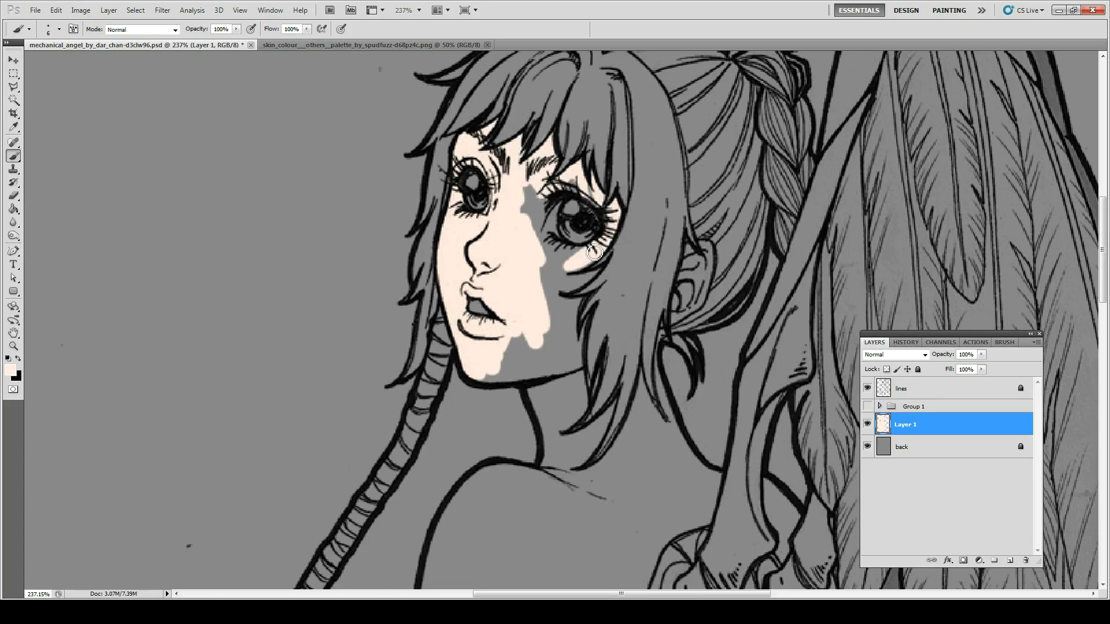
pyautogui.moveTo(593, 253)
pyautogui.mouseDown()
pyautogui.moveTo(572, 188)
pyautogui.moveTo(532, 231)
pyautogui.mouseUp()
pyautogui.press(']')
pyautogui.press(']')
pyautogui.press(']')
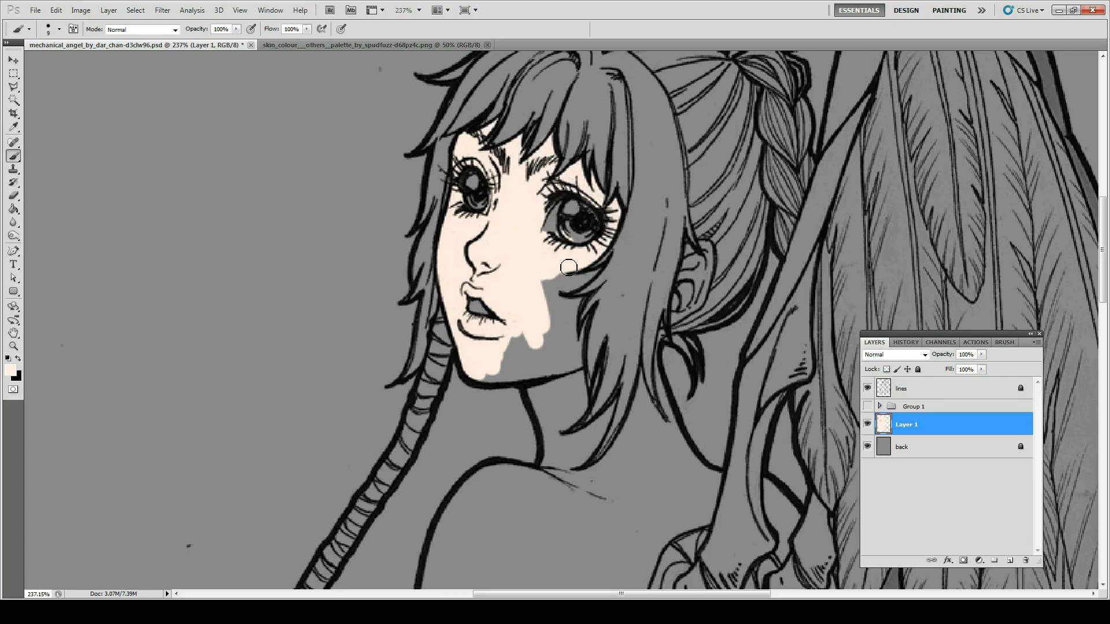
pyautogui.moveTo(570, 317)
pyautogui.mouseDown()
pyautogui.moveTo(520, 370)
pyautogui.moveTo(508, 354)
pyautogui.mouseUp()
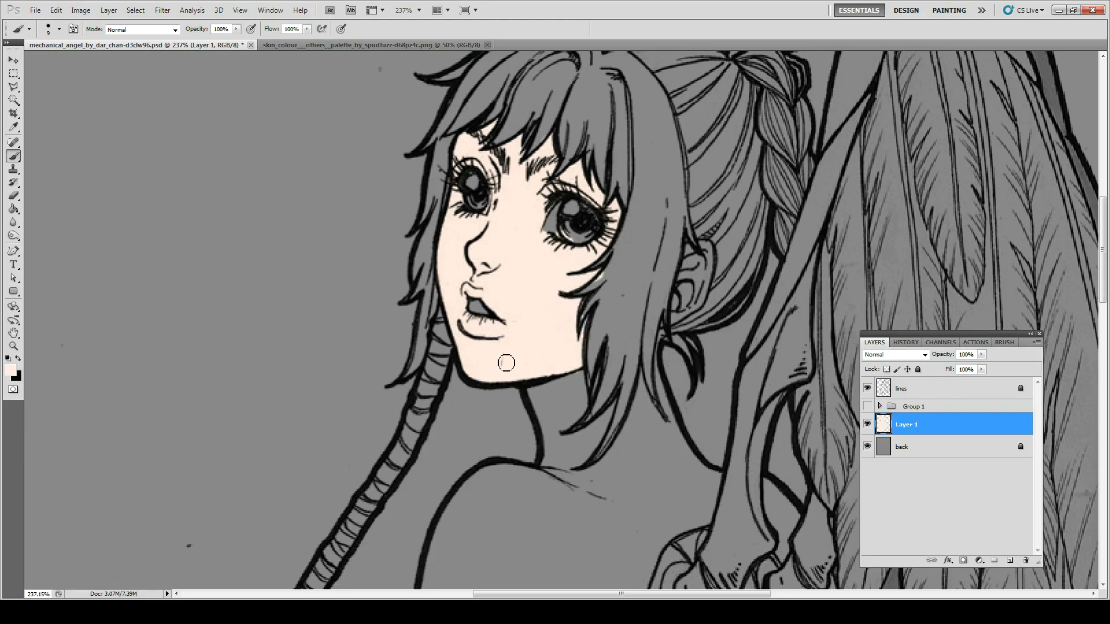
pyautogui.press('e')
pyautogui.press('b')
pyautogui.moveTo(537, 393)
pyautogui.mouseDown()
pyautogui.moveTo(555, 404)
pyautogui.moveTo(543, 468)
pyautogui.moveTo(563, 464)
pyautogui.moveTo(583, 481)
pyautogui.mouseUp()
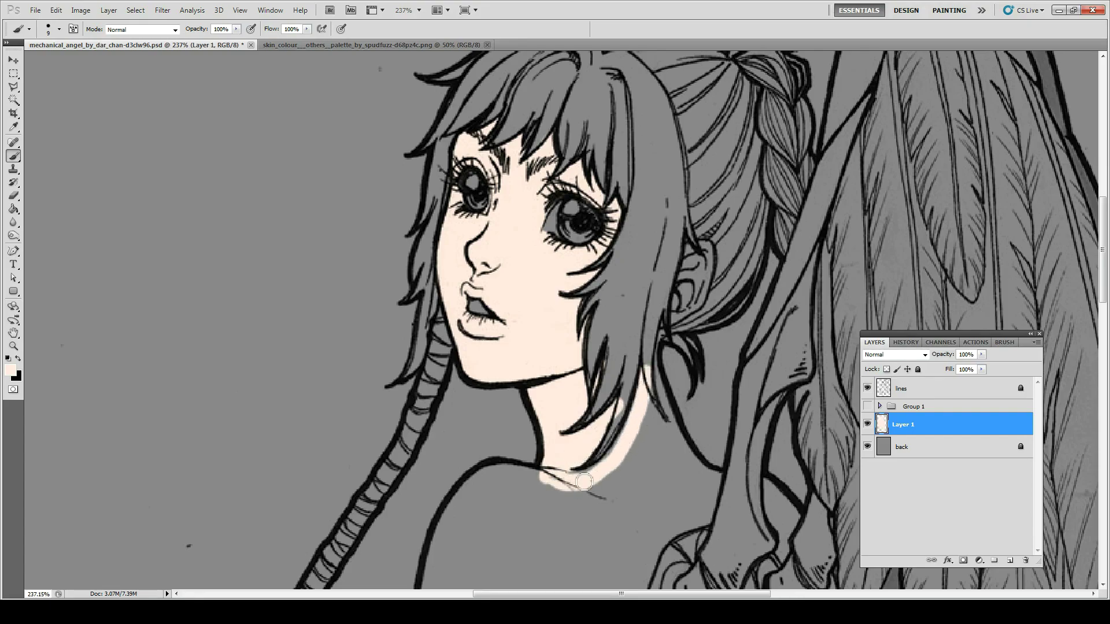
pyautogui.moveTo(655, 375)
pyautogui.mouseDown()
pyautogui.moveTo(711, 480)
pyautogui.moveTo(700, 520)
pyautogui.moveTo(520, 527)
pyautogui.moveTo(579, 492)
pyautogui.moveTo(465, 560)
pyautogui.mouseUp()
pyautogui.moveTo(708, 242)
pyautogui.mouseDown()
pyautogui.moveTo(670, 324)
pyautogui.moveTo(676, 300)
pyautogui.mouseUp()
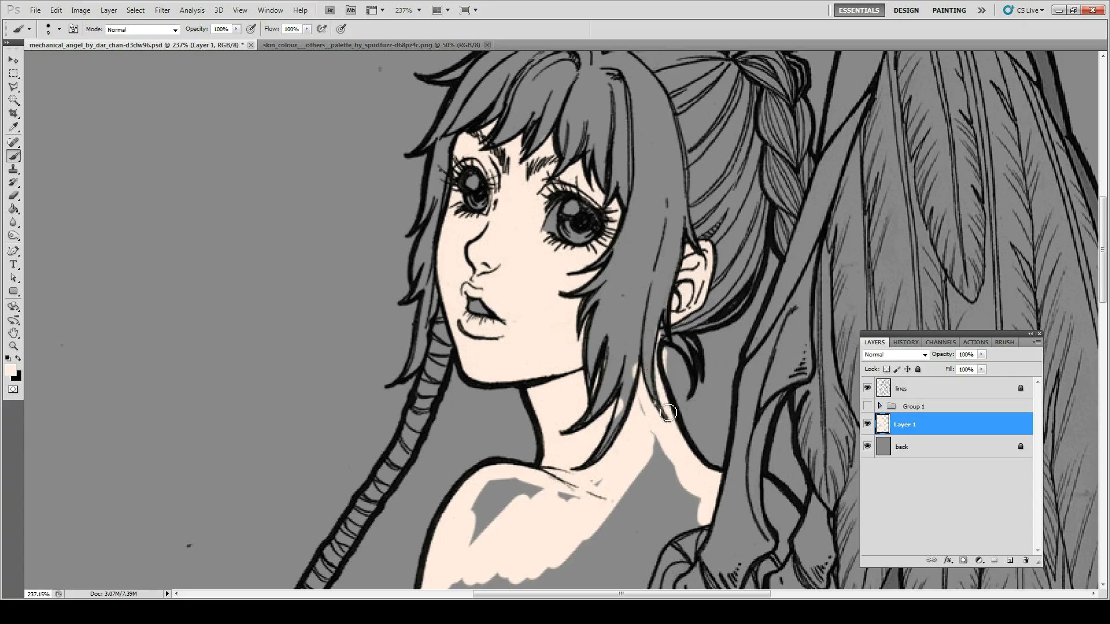
# - Fill skin over the upper back, beside the braid, and the gap below the braid
pyautogui.scroll(-5, 635, 415)
pyautogui.moveTo(480, 347)
pyautogui.mouseDown()
pyautogui.moveTo(533, 315)
pyautogui.moveTo(654, 367)
pyautogui.moveTo(434, 450)
pyautogui.moveTo(396, 585)
pyautogui.moveTo(425, 505)
pyautogui.moveTo(449, 509)
pyautogui.moveTo(523, 583)
pyautogui.moveTo(550, 403)
pyautogui.moveTo(649, 371)
pyautogui.moveTo(609, 589)
pyautogui.moveTo(619, 471)
pyautogui.moveTo(574, 485)
pyautogui.moveTo(604, 527)
pyautogui.moveTo(598, 498)
pyautogui.mouseUp()
pyautogui.moveTo(798, 366); pyautogui.dragTo(574, 165)
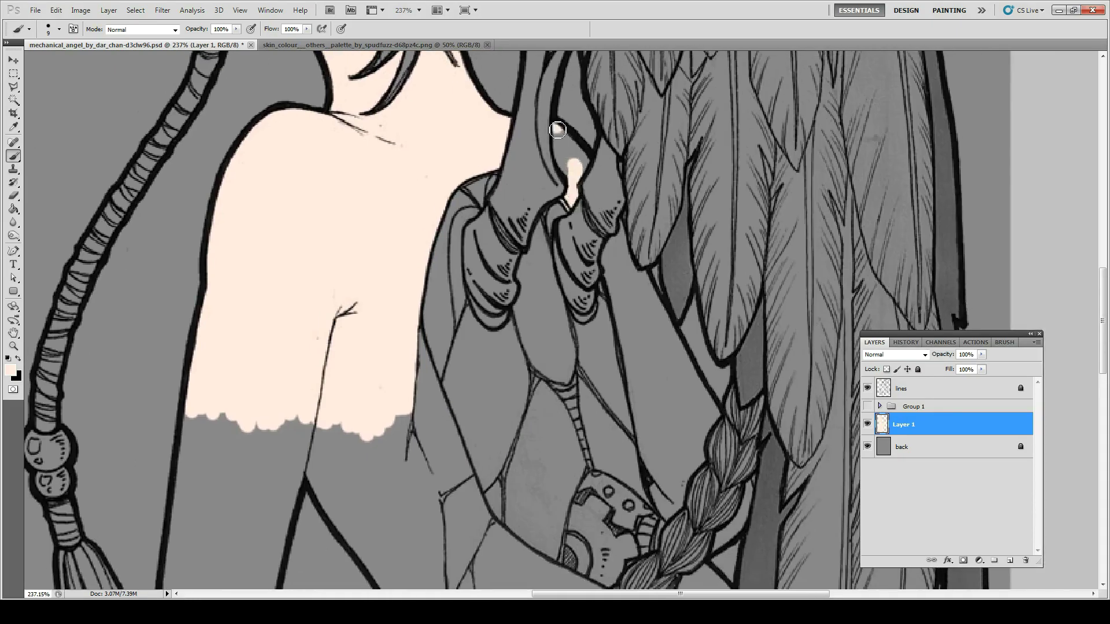
pyautogui.moveTo(647, 366); pyautogui.dragTo(572, 101)
pyautogui.moveTo(575, 138)
pyautogui.mouseDown()
pyautogui.moveTo(630, 398)
pyautogui.moveTo(681, 304)
pyautogui.moveTo(607, 277)
pyautogui.moveTo(633, 393)
pyautogui.moveTo(613, 324)
pyautogui.moveTo(665, 294)
pyautogui.moveTo(656, 334)
pyautogui.mouseUp()
pyautogui.press('e')
pyautogui.press('b')
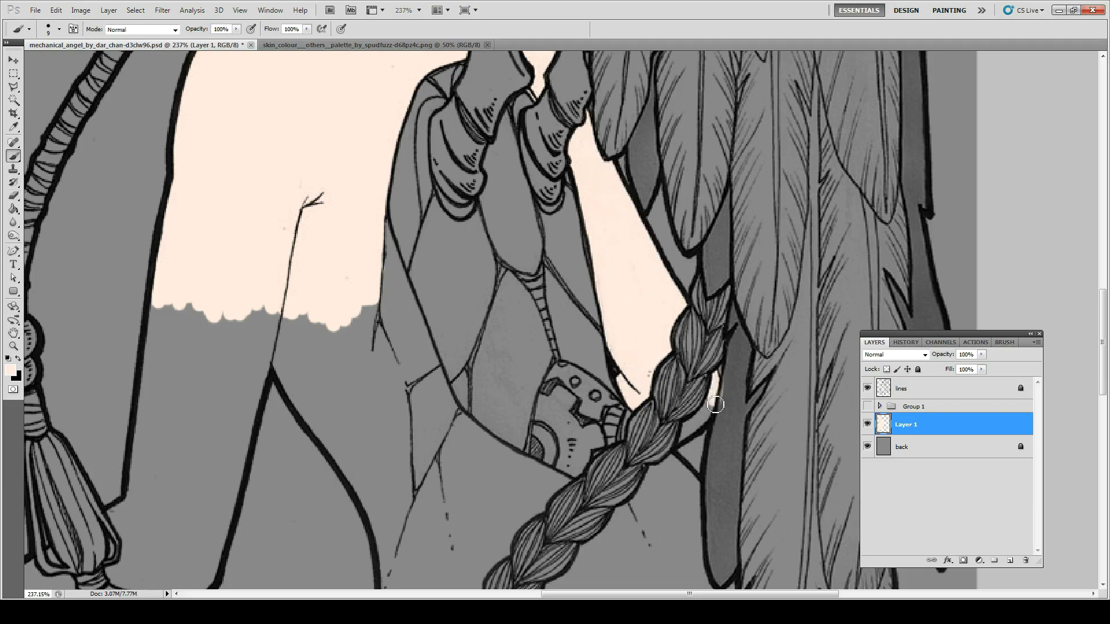
pyautogui.moveTo(716, 373); pyautogui.dragTo(708, 436)
pyautogui.press('e')
pyautogui.hotkey('ctrl', '0')
# - Paint skin colour over the fingers of the raised hand
pyautogui.hotkey('alt', ']')
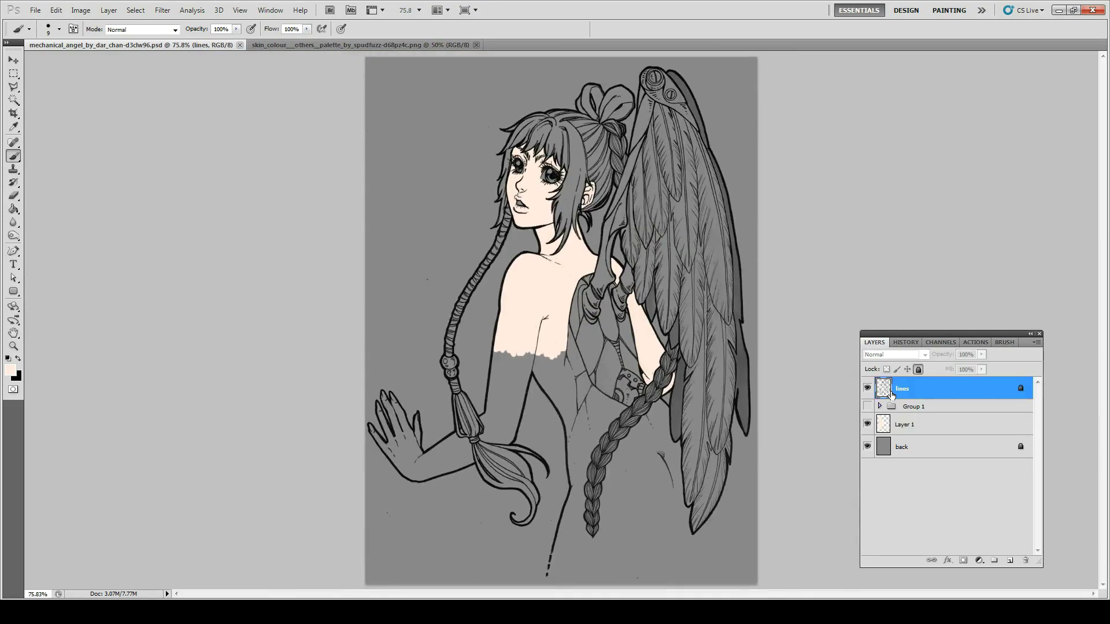
pyautogui.press('w')
pyautogui.click(511, 412)
pyautogui.hotkey('alt', '[')
pyautogui.scroll(5, 405, 428)
pyautogui.press('b')
pyautogui.moveTo(303, 116)
pyautogui.mouseDown()
pyautogui.moveTo(335, 191)
pyautogui.moveTo(356, 179)
pyautogui.moveTo(382, 199)
pyautogui.mouseUp()
pyautogui.moveTo(289, 162)
pyautogui.mouseDown()
pyautogui.moveTo(327, 374)
pyautogui.moveTo(324, 243)
pyautogui.moveTo(393, 277)
pyautogui.moveTo(453, 210)
pyautogui.moveTo(458, 282)
pyautogui.moveTo(358, 323)
pyautogui.moveTo(405, 451)
pyautogui.moveTo(478, 399)
pyautogui.moveTo(450, 286)
pyautogui.mouseUp()
# - With a larger brush, outline the forearm and back of the hand in skin colour
pyautogui.press(']')
pyautogui.press(']')
pyautogui.press(']')
pyautogui.moveTo(633, 196); pyautogui.dragTo(457, 272)
pyautogui.moveTo(439, 341); pyautogui.dragTo(642, 292)
pyautogui.moveTo(641, 214); pyautogui.dragTo(651, 292)
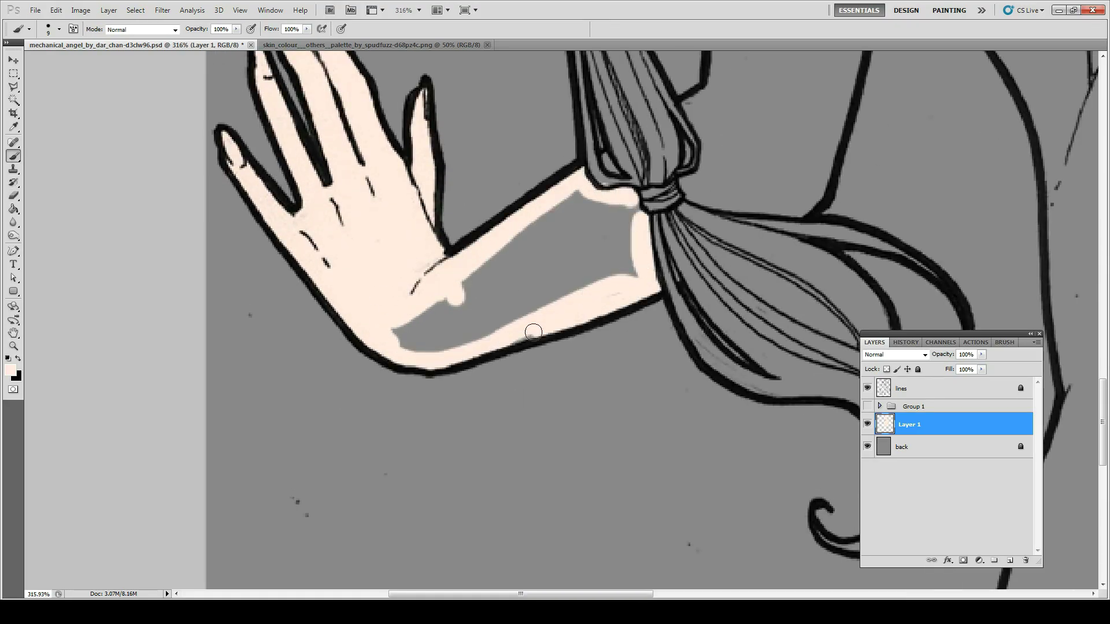
pyautogui.moveTo(533, 329)
pyautogui.mouseDown()
pyautogui.moveTo(447, 297)
pyautogui.moveTo(528, 223)
pyautogui.moveTo(458, 324)
pyautogui.moveTo(564, 302)
pyautogui.mouseUp()
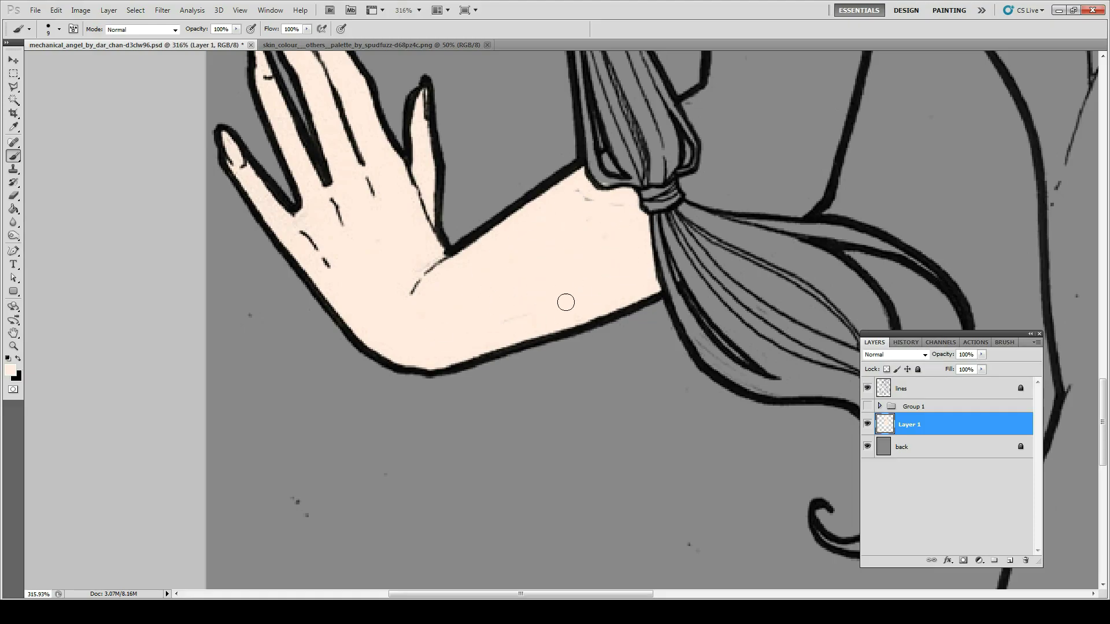
pyautogui.press('e')
pyautogui.press('b')
# - Fill skin over the arm near the hair knot, the upper arm and the torso edge
pyautogui.moveTo(689, 193); pyautogui.dragTo(469, 320)
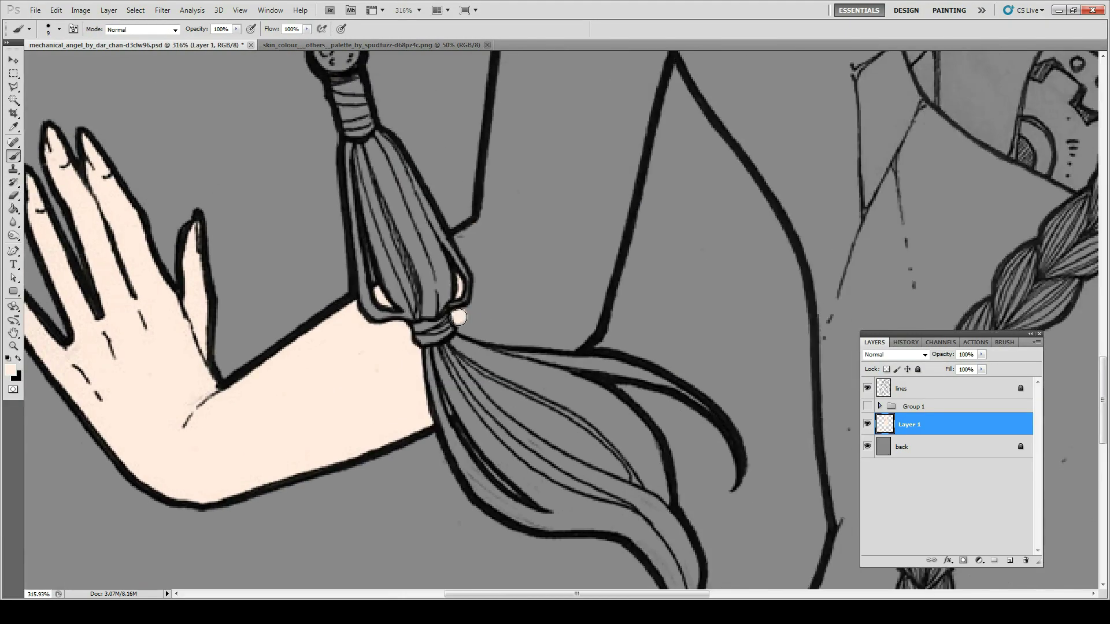
pyautogui.moveTo(581, 335)
pyautogui.mouseDown()
pyautogui.moveTo(470, 319)
pyautogui.moveTo(479, 231)
pyautogui.moveTo(578, 411)
pyautogui.mouseUp()
pyautogui.moveTo(439, 115); pyautogui.dragTo(439, 485)
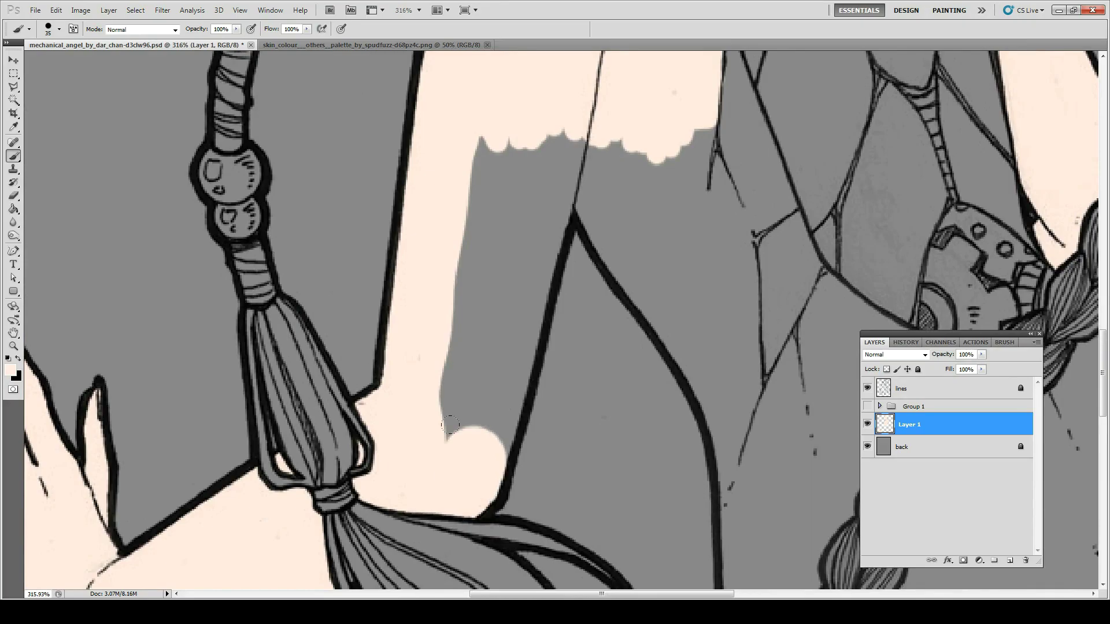
pyautogui.moveTo(462, 138)
pyautogui.mouseDown()
pyautogui.moveTo(474, 343)
pyautogui.moveTo(485, 150)
pyautogui.mouseUp()
pyautogui.moveTo(492, 231); pyautogui.dragTo(266, 445)
pyautogui.moveTo(404, 520); pyautogui.dragTo(466, 322)
pyautogui.moveTo(502, 231); pyautogui.dragTo(478, 329)
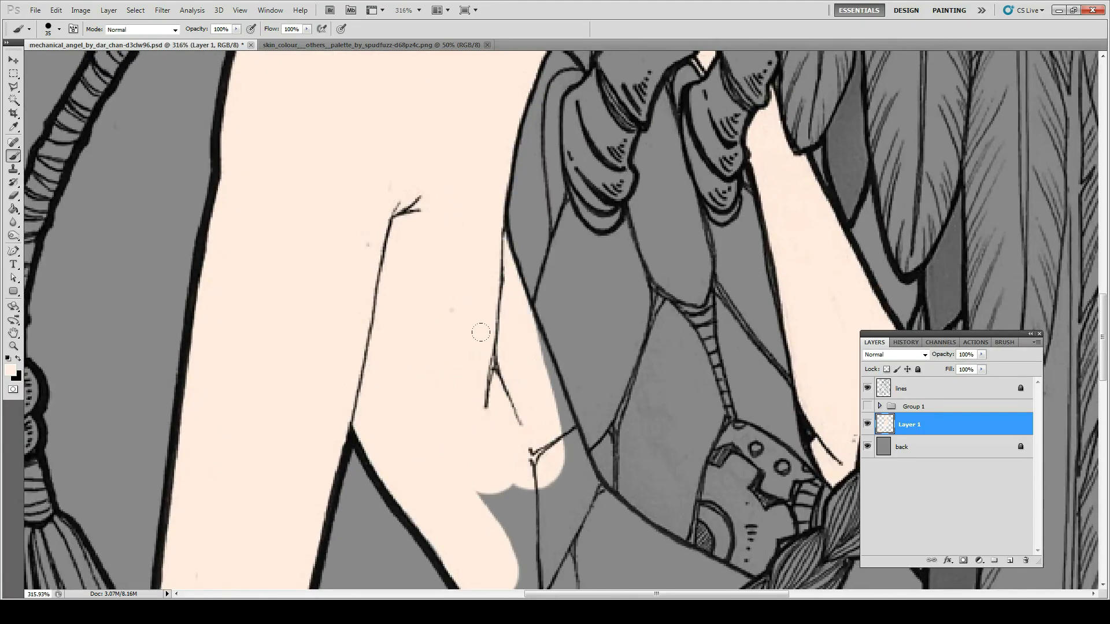
pyautogui.moveTo(555, 359)
pyautogui.mouseDown()
pyautogui.moveTo(511, 397)
pyautogui.moveTo(440, 178)
pyautogui.mouseUp()
# - With a smaller brush, fill the grey under the armpit and the gaps beside the braid
pyautogui.press('[')
pyautogui.press('[')
pyautogui.press('[')
pyautogui.moveTo(520, 272)
pyautogui.mouseDown()
pyautogui.moveTo(451, 405)
pyautogui.moveTo(439, 578)
pyautogui.mouseUp()
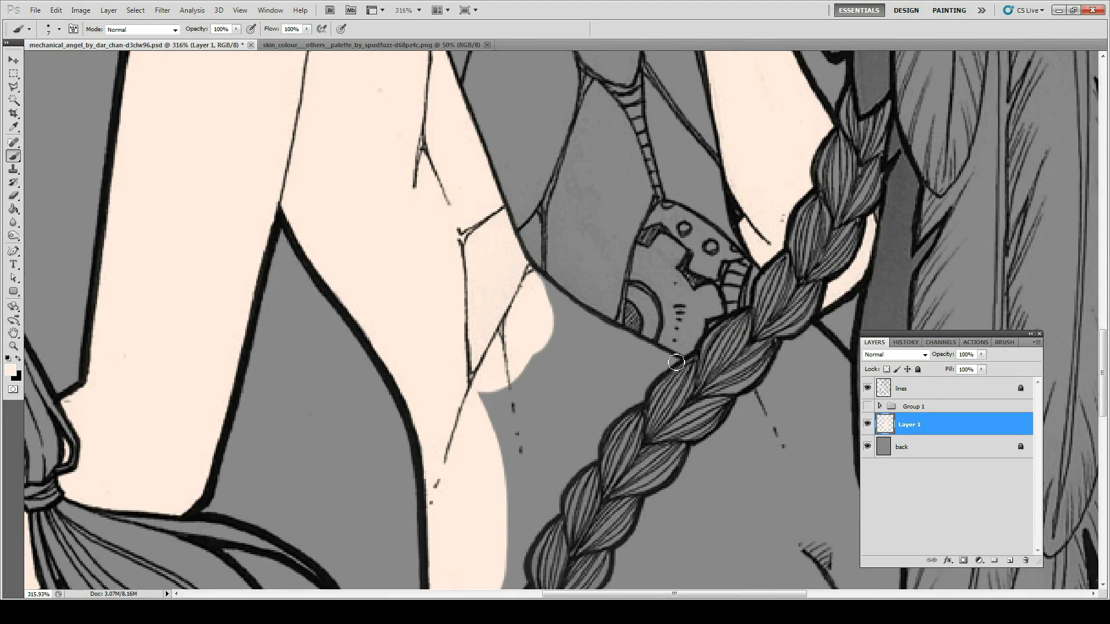
pyautogui.moveTo(677, 362)
pyautogui.mouseDown()
pyautogui.moveTo(530, 276)
pyautogui.moveTo(612, 439)
pyautogui.moveTo(495, 408)
pyautogui.moveTo(595, 421)
pyautogui.moveTo(546, 511)
pyautogui.mouseUp()
pyautogui.moveTo(604, 269); pyautogui.dragTo(578, 373)
pyautogui.moveTo(547, 332); pyautogui.dragTo(558, 421)
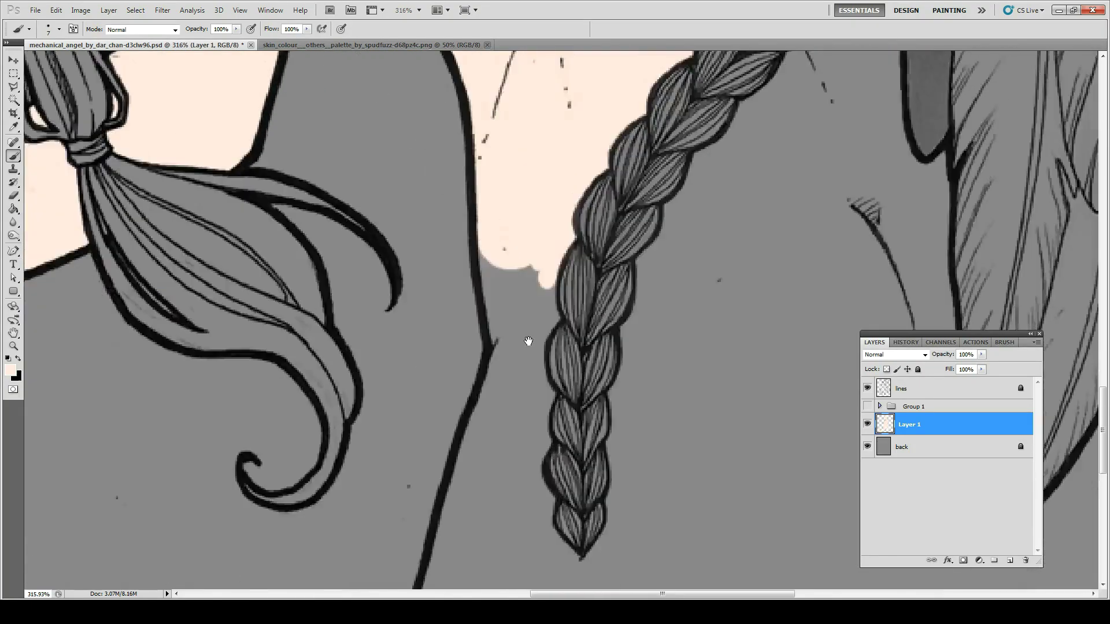
pyautogui.moveTo(520, 315)
pyautogui.mouseDown()
pyautogui.moveTo(537, 249)
pyautogui.moveTo(532, 405)
pyautogui.moveTo(553, 347)
pyautogui.mouseUp()
# - Zoom out and fill the lower back and hip with skin colour
pyautogui.hotkey('ctrl', '1')
pyautogui.press(']')
pyautogui.press(']')
pyautogui.press(']')
pyautogui.moveTo(662, 233); pyautogui.dragTo(642, 376)
pyautogui.moveTo(546, 422)
pyautogui.mouseDown()
pyautogui.moveTo(689, 350)
pyautogui.moveTo(646, 237)
pyautogui.mouseUp()
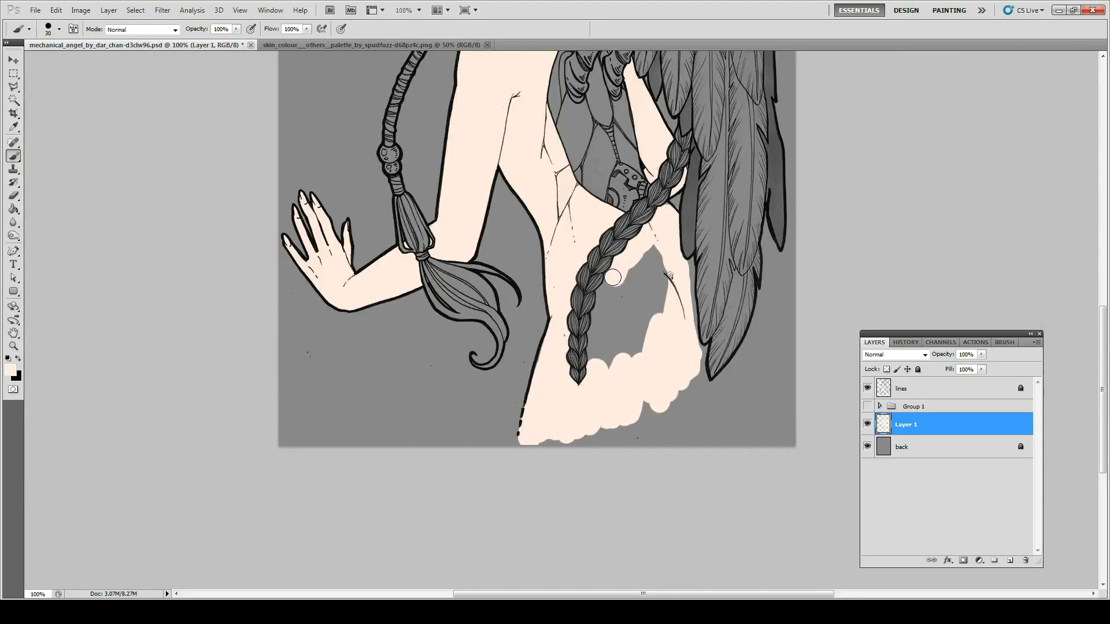
pyautogui.moveTo(593, 351)
pyautogui.mouseDown()
pyautogui.moveTo(682, 260)
pyautogui.moveTo(702, 364)
pyautogui.moveTo(517, 442)
pyautogui.mouseUp()
pyautogui.press('e')
pyautogui.press('b')
# - Soften the skin's bottom edge with the Blur tool
pyautogui.press('r')
pyautogui.press('b')
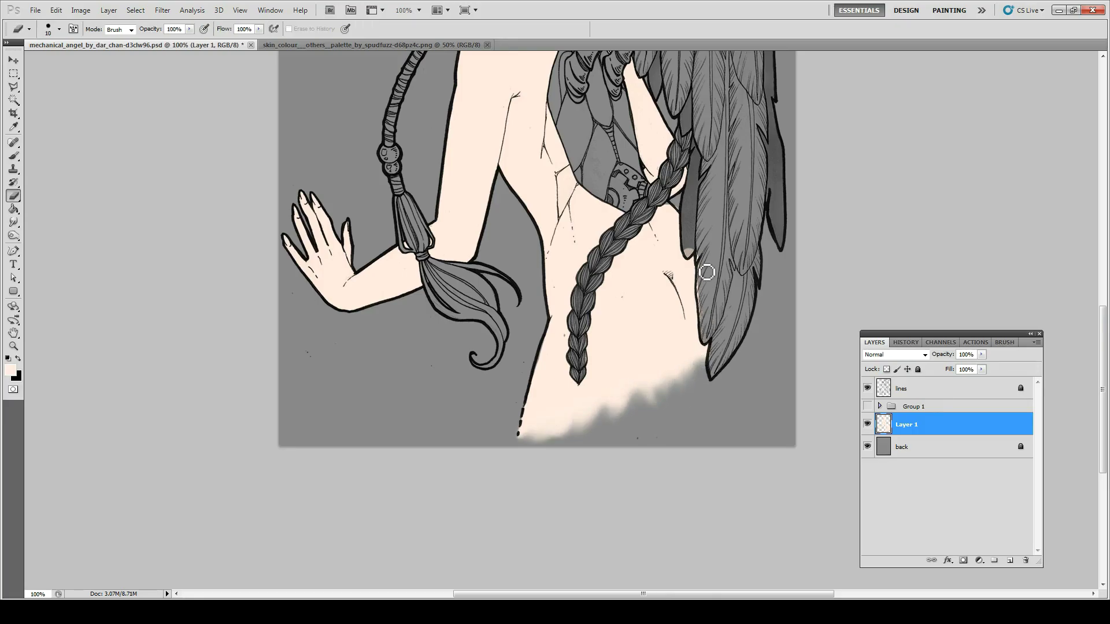
pyautogui.scroll(5, 706, 271)
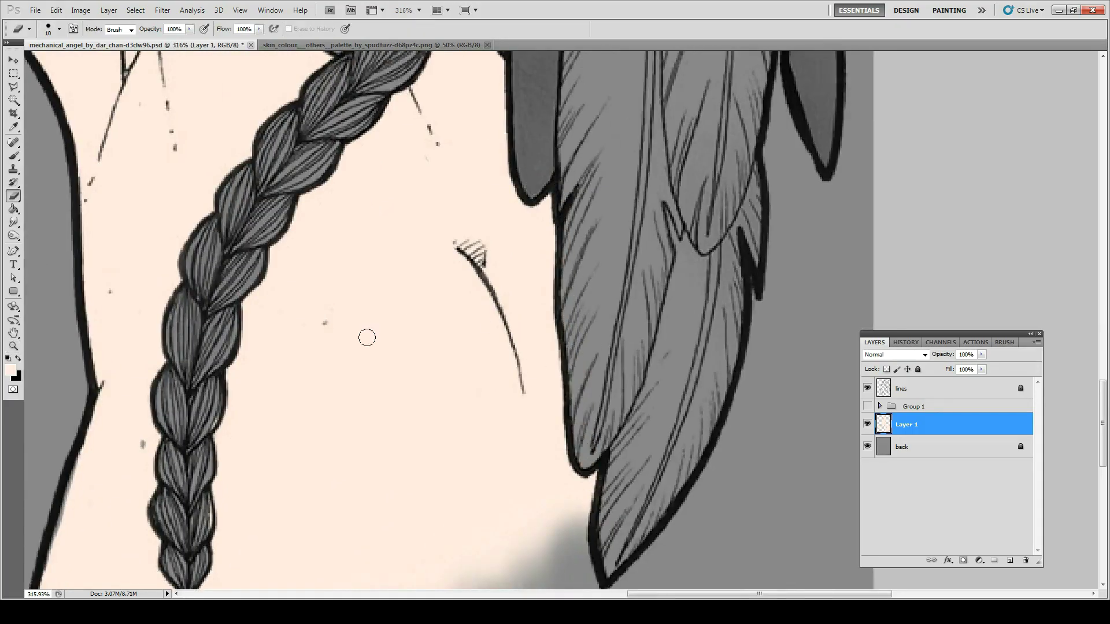
pyautogui.moveTo(367, 338); pyautogui.dragTo(633, 149)
pyautogui.scroll(-2, 441, 296)
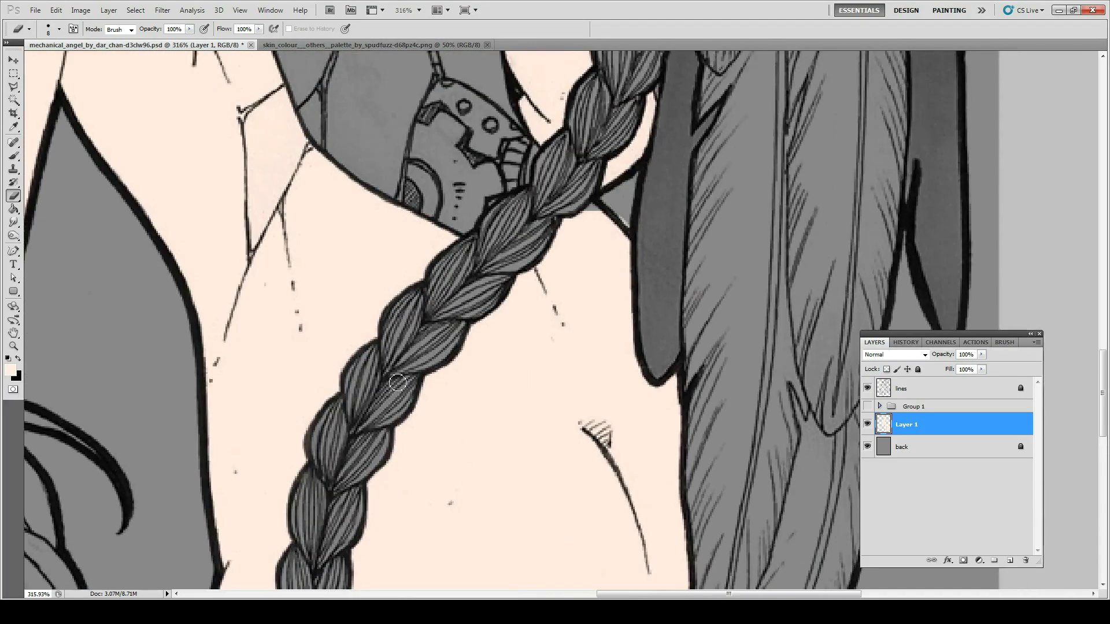
pyautogui.scroll(-5, 634, 222)
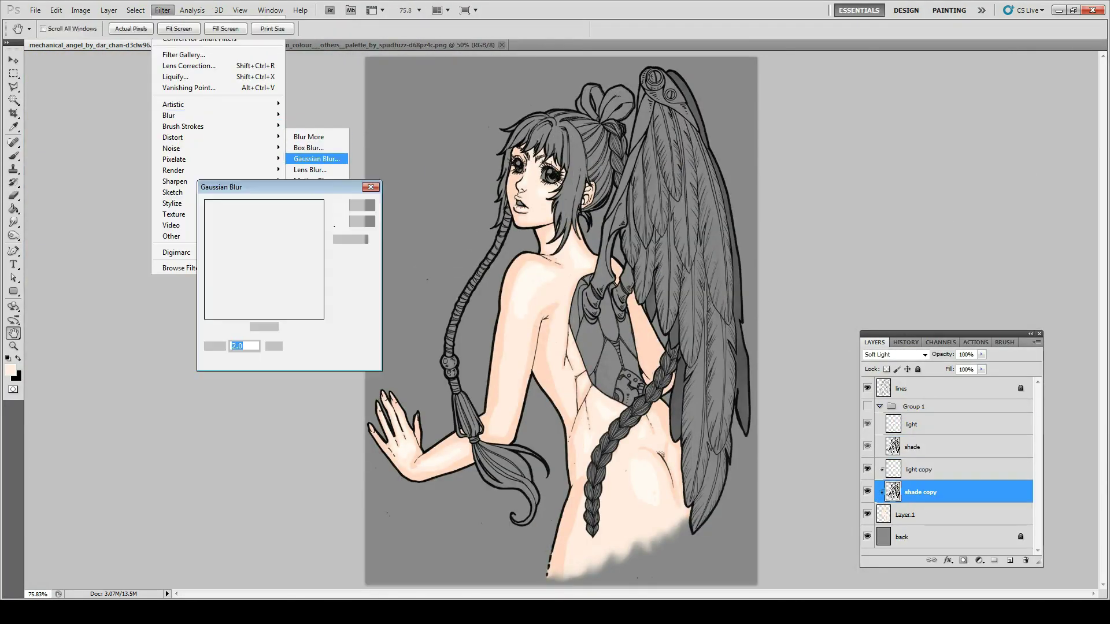
# - Confirm the Gaussian Blur on the shade copy and add new layers for hand details
pyautogui.press('Return')
pyautogui.press('e')
pyautogui.click(919, 478)
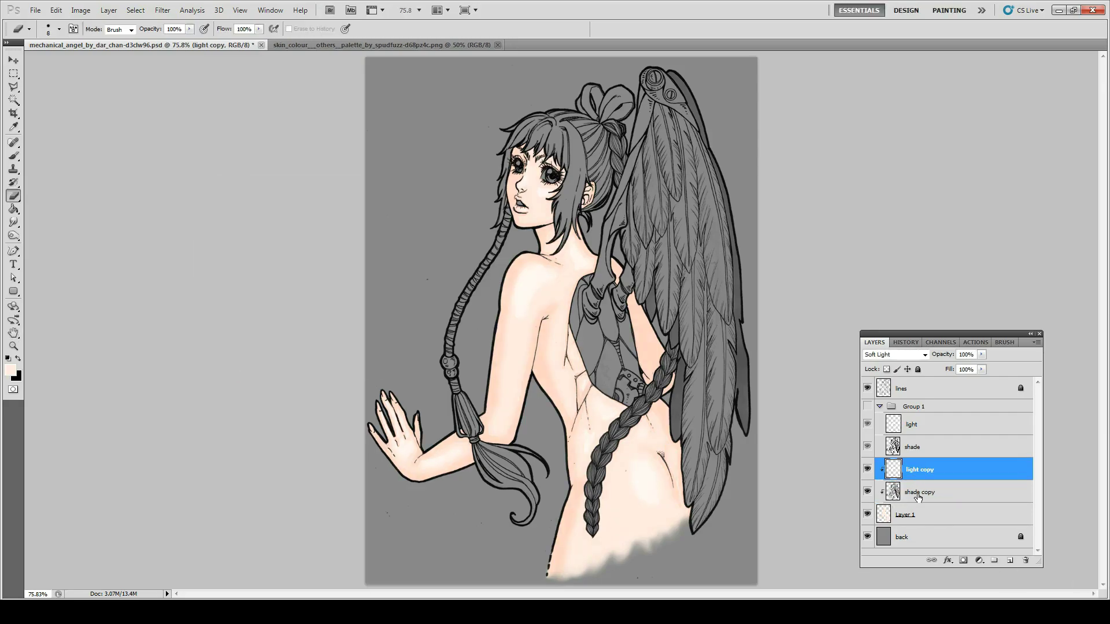
pyautogui.click(1009, 561)
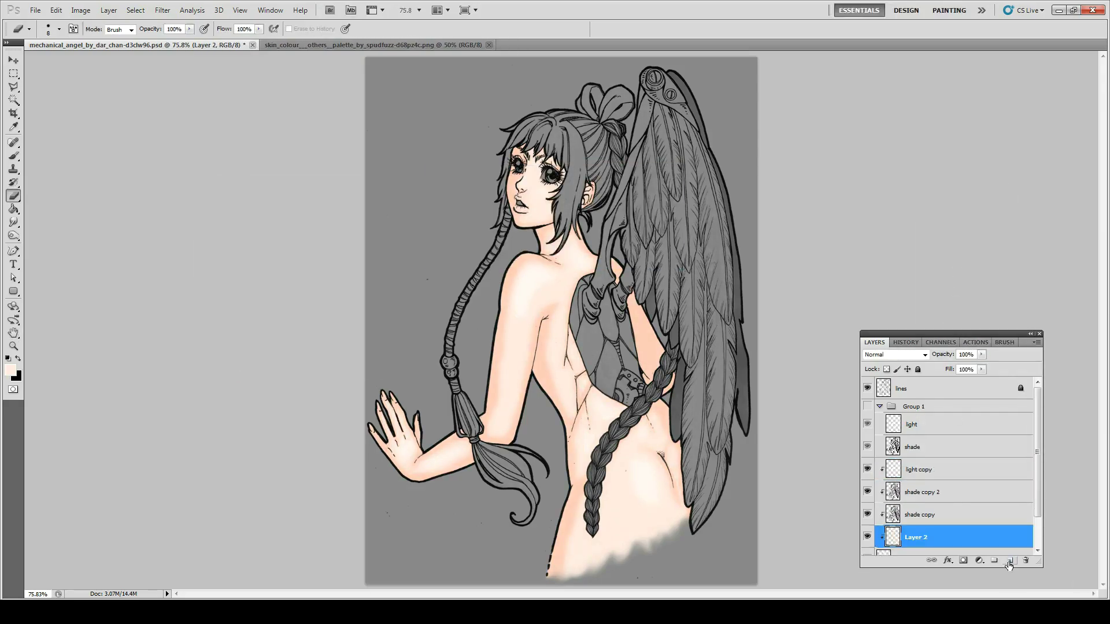
pyautogui.press('b')
pyautogui.scroll(4, 381, 456)
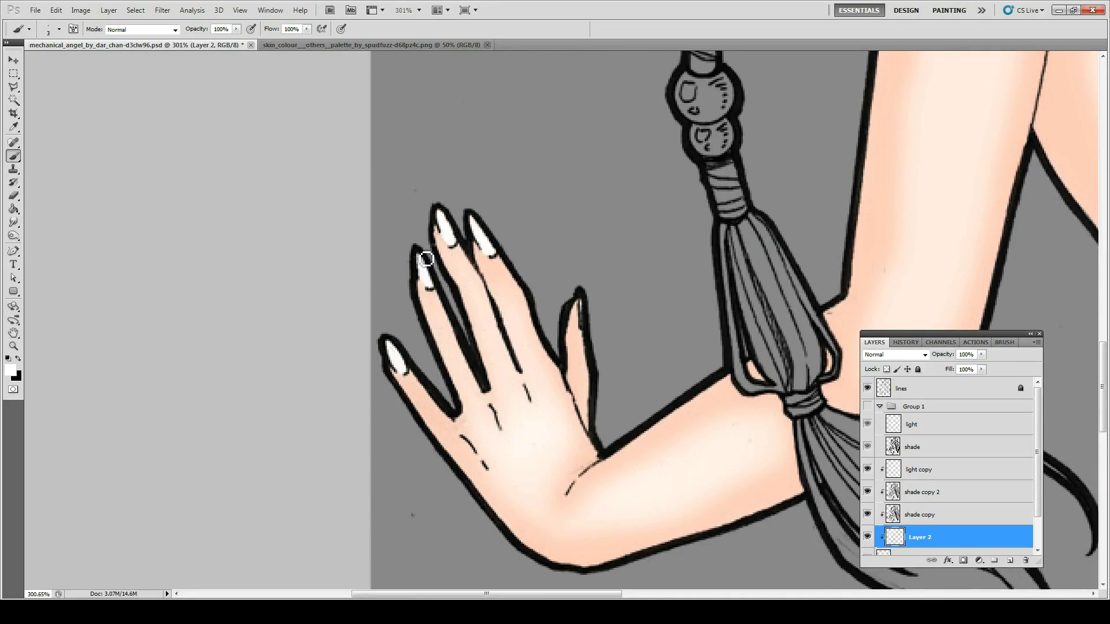
pyautogui.click(1010, 561)
pyautogui.moveTo(549, 87); pyautogui.dragTo(532, 297)
# - Pick a pink foreground colour and lower Layer 3's opacity to lighten the lips
pyautogui.click(10, 370)
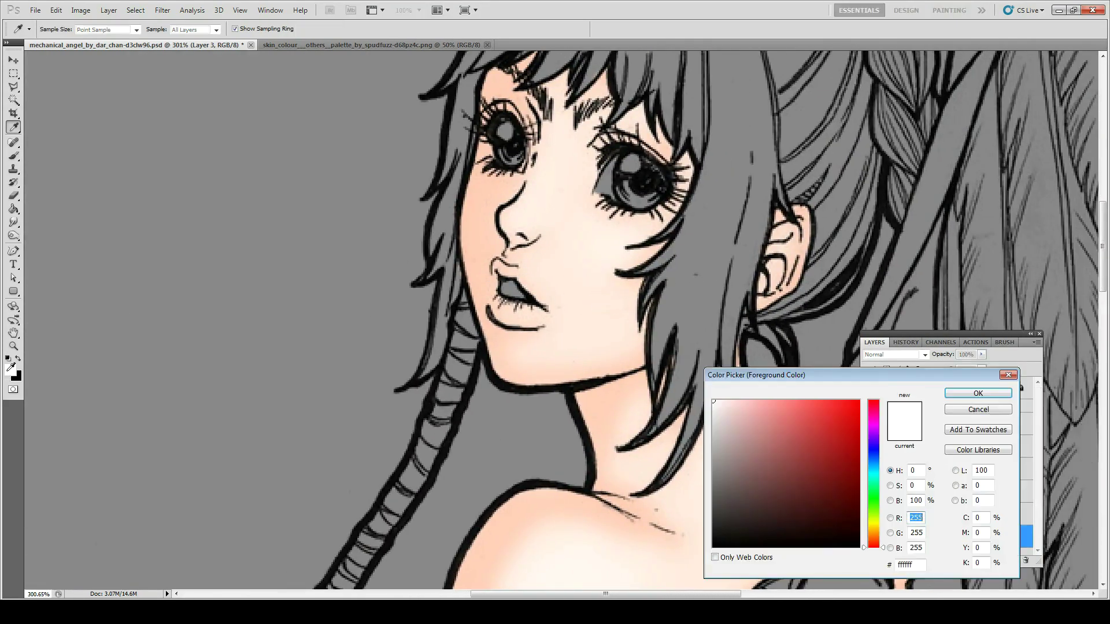
pyautogui.click(773, 402)
pyautogui.click(977, 393)
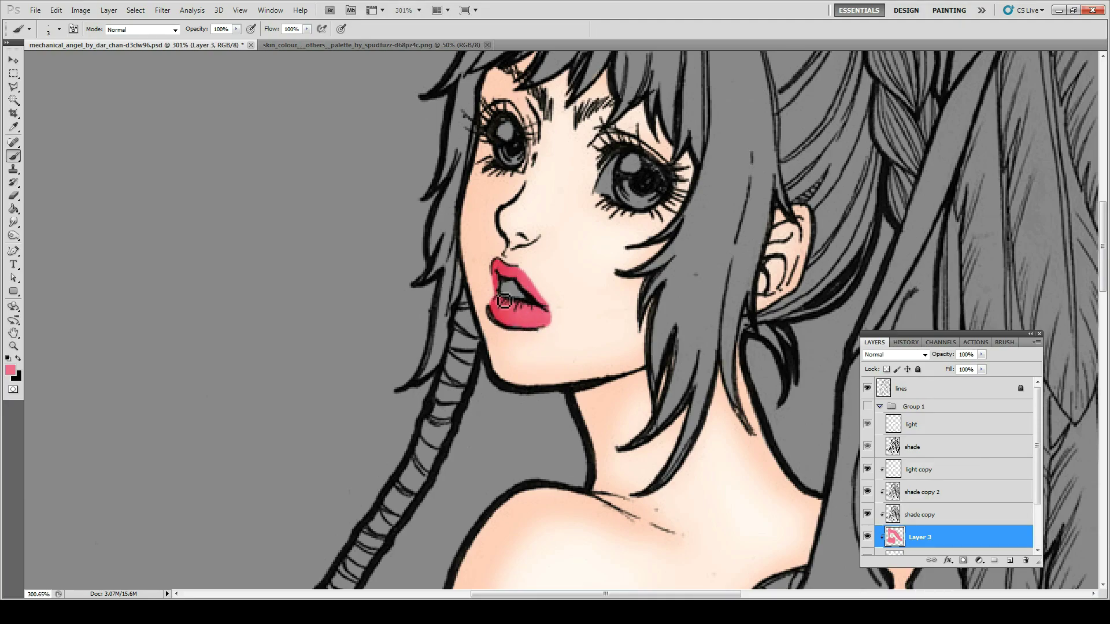
pyautogui.press('r')
pyautogui.click(926, 492)
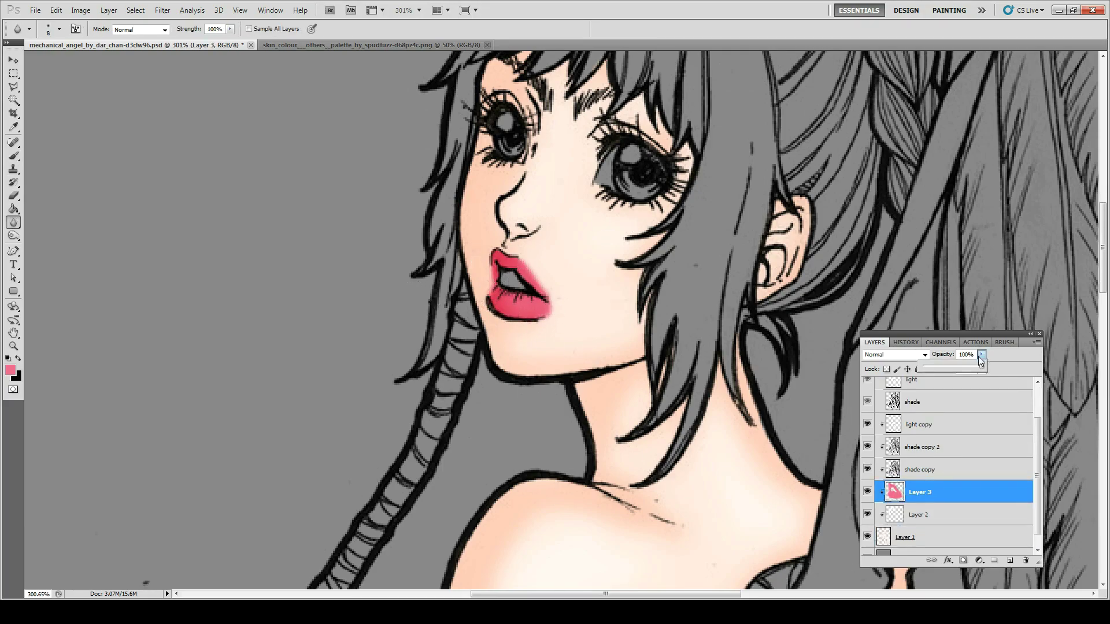
pyautogui.moveTo(981, 361); pyautogui.dragTo(956, 369)
# - On a new layer, brush pink blush on both cheeks at 30% opacity
pyautogui.keyDown('ctrl'); pyautogui.click(1010, 560); pyautogui.keyUp('ctrl')
pyautogui.press('b')
pyautogui.moveTo(573, 240)
pyautogui.mouseDown()
pyautogui.moveTo(641, 242)
pyautogui.moveTo(665, 226)
pyautogui.mouseUp()
pyautogui.moveTo(471, 183); pyautogui.dragTo(478, 206)
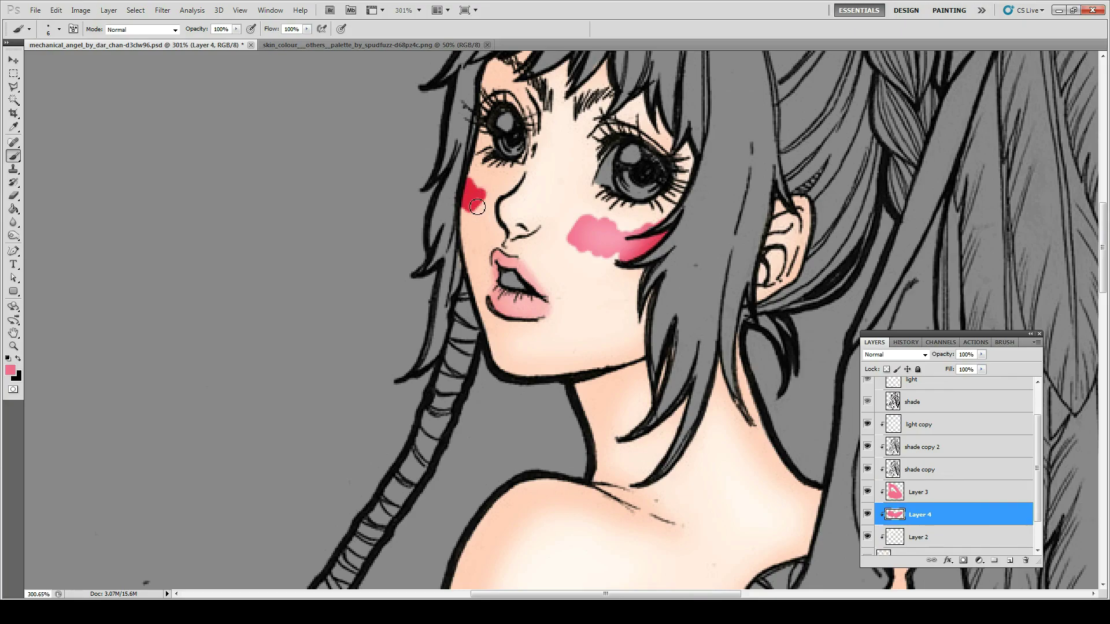
pyautogui.moveTo(981, 354)
pyautogui.mouseDown()
pyautogui.moveTo(942, 366)
pyautogui.moveTo(971, 366)
pyautogui.mouseUp()
pyautogui.hotkey('ctrl', '0')
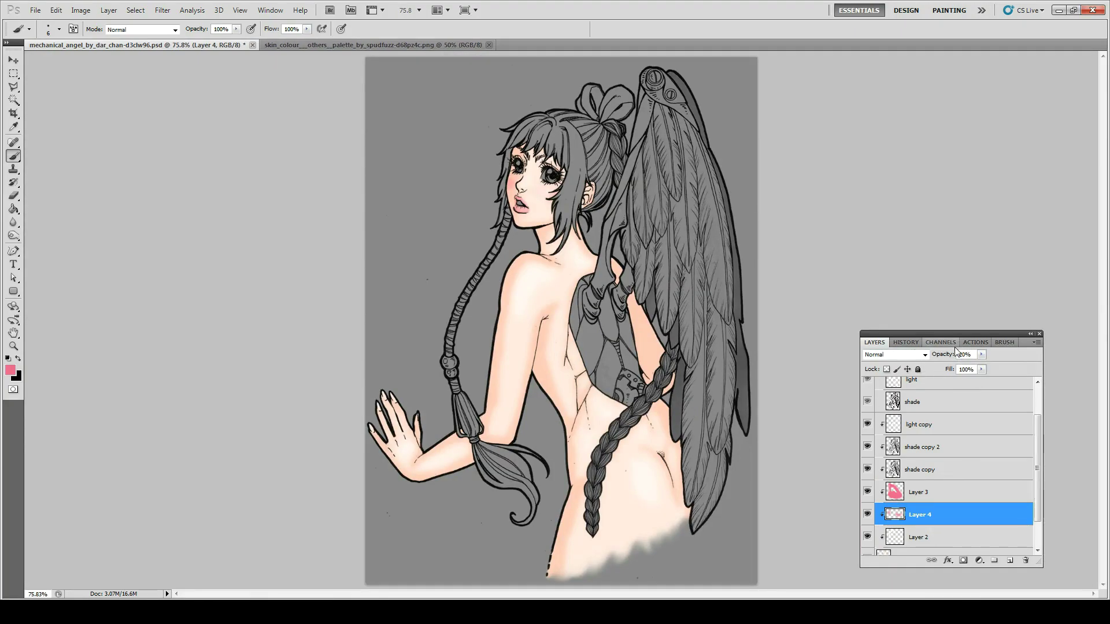
# - On a new layer, paint the mechanical back piece a flat brown
pyautogui.keyDown('ctrl'); pyautogui.click(1004, 561); pyautogui.keyUp('ctrl')
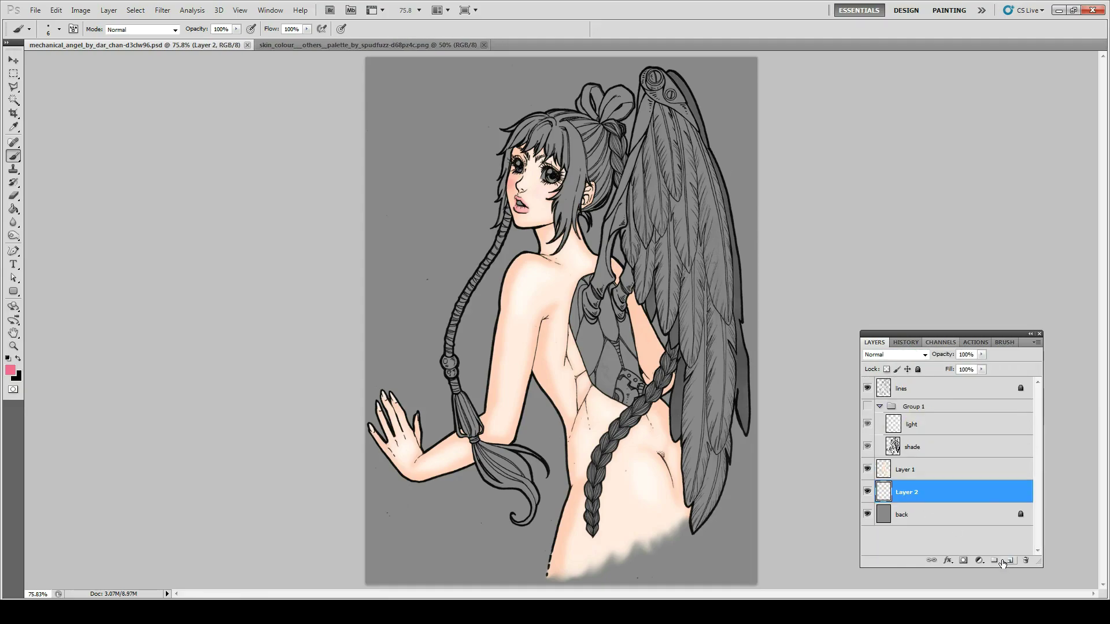
pyautogui.click(10, 370)
pyautogui.click(756, 463)
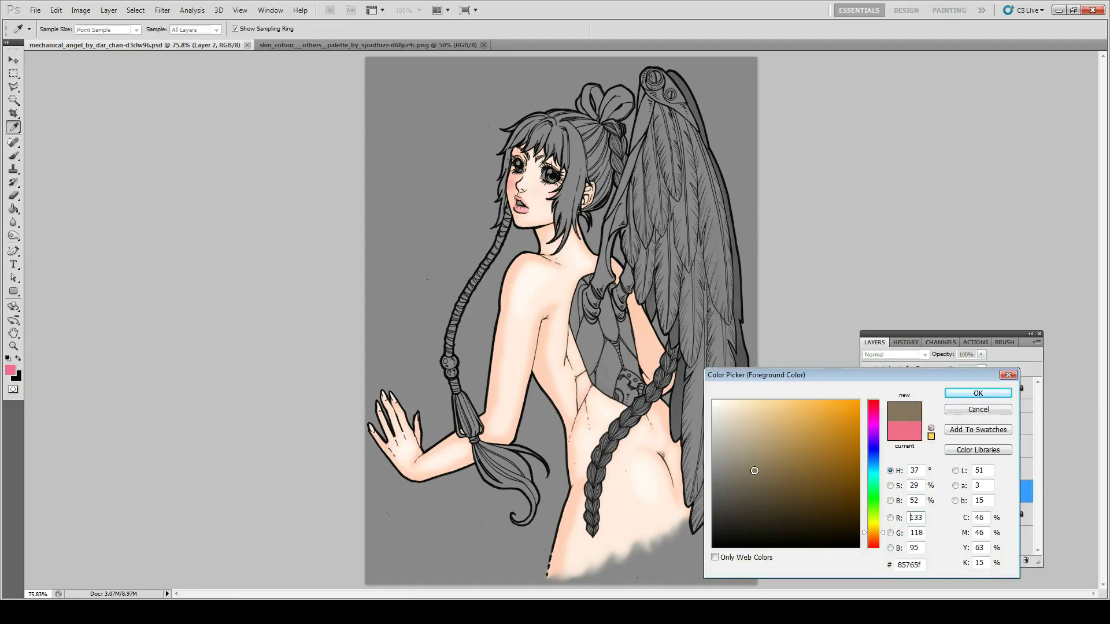
pyautogui.click(990, 393)
pyautogui.moveTo(595, 368); pyautogui.dragTo(611, 395)
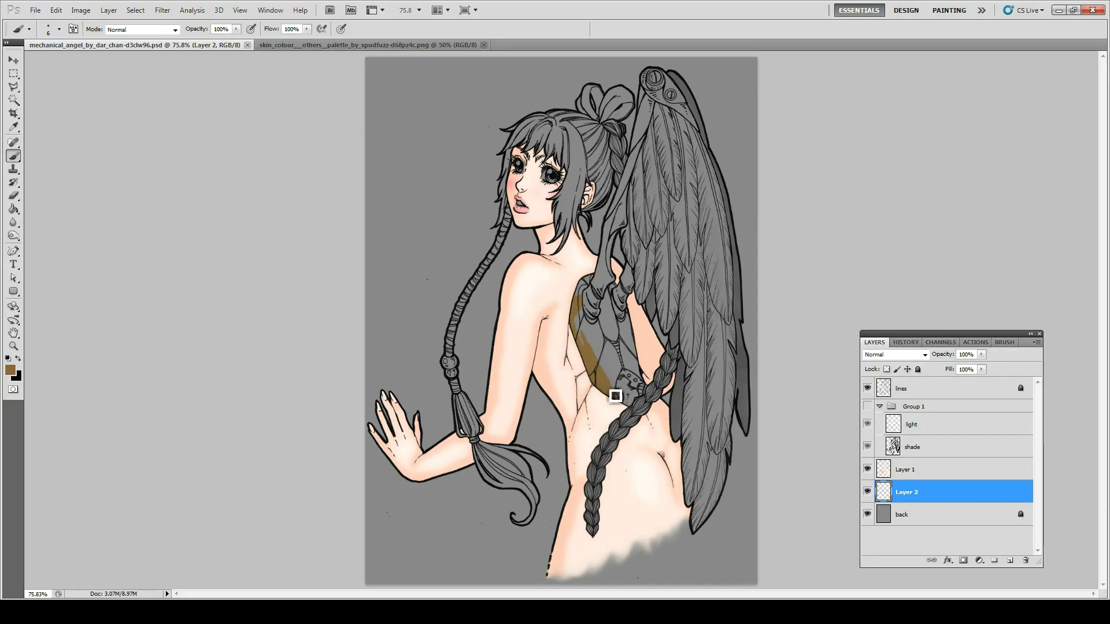
pyautogui.moveTo(610, 347); pyautogui.dragTo(612, 381)
pyautogui.moveTo(578, 300); pyautogui.dragTo(624, 393)
pyautogui.keyDown('ctrl'); pyautogui.moveTo(601, 346); pyautogui.dragTo(647, 346); pyautogui.keyUp('ctrl')
# - With a smaller brush, paint the strap edges and wing strap brown up to the wing arm
pyautogui.moveTo(509, 348); pyautogui.dragTo(497, 227)
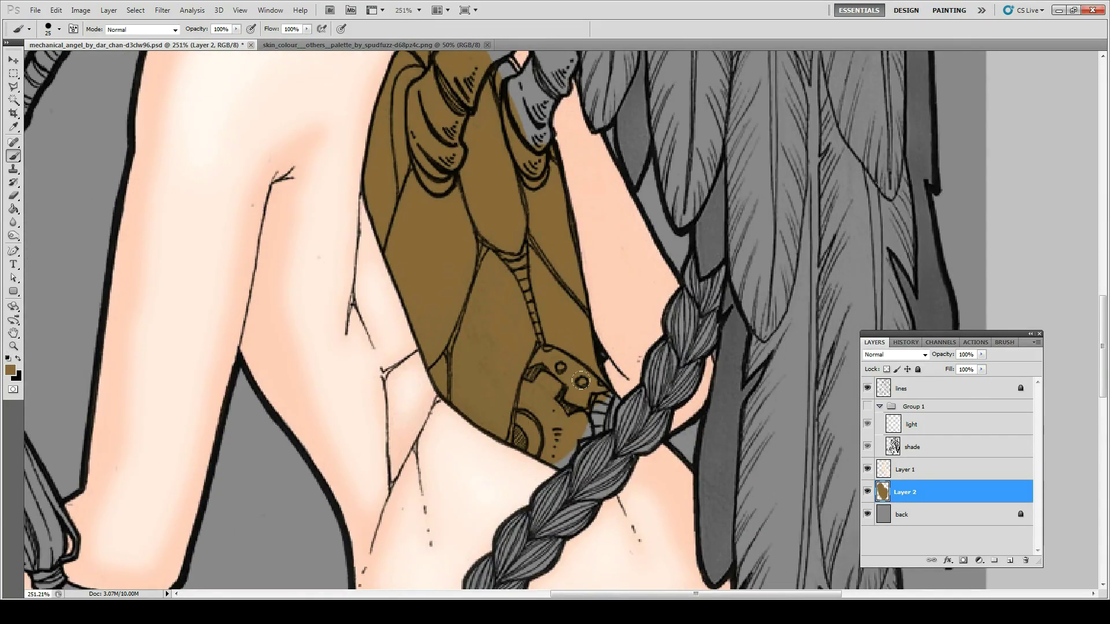
pyautogui.press('[')
pyautogui.press('[')
pyautogui.press('[')
pyautogui.moveTo(574, 336); pyautogui.dragTo(600, 622)
pyautogui.moveTo(607, 358)
pyautogui.mouseDown()
pyautogui.moveTo(543, 491)
pyautogui.moveTo(555, 436)
pyautogui.mouseUp()
pyautogui.moveTo(517, 208)
pyautogui.mouseDown()
pyautogui.moveTo(544, 256)
pyautogui.moveTo(490, 389)
pyautogui.mouseUp()
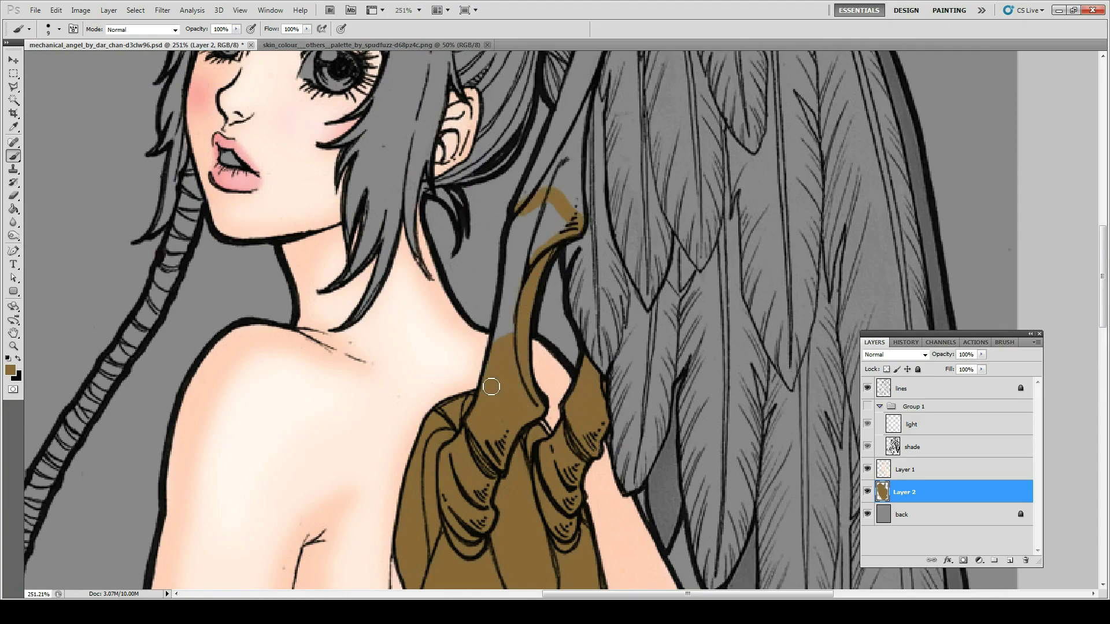
pyautogui.moveTo(508, 341)
pyautogui.mouseDown()
pyautogui.moveTo(528, 199)
pyautogui.moveTo(560, 186)
pyautogui.moveTo(488, 413)
pyautogui.mouseUp()
pyautogui.moveTo(517, 317)
pyautogui.mouseDown()
pyautogui.moveTo(505, 408)
pyautogui.moveTo(555, 191)
pyautogui.mouseUp()
pyautogui.moveTo(554, 231); pyautogui.dragTo(581, 153)
# - Paint the wing arm, top gears, wing edge and both hair beads brown
pyautogui.press('e')
pyautogui.moveTo(568, 85); pyautogui.dragTo(511, 264)
pyautogui.press('b')
pyautogui.moveTo(523, 144)
pyautogui.mouseDown()
pyautogui.moveTo(508, 302)
pyautogui.moveTo(485, 353)
pyautogui.mouseUp()
pyautogui.moveTo(530, 231)
pyautogui.mouseDown()
pyautogui.moveTo(589, 162)
pyautogui.moveTo(694, 323)
pyautogui.moveTo(555, 242)
pyautogui.mouseUp()
pyautogui.moveTo(578, 173)
pyautogui.mouseDown()
pyautogui.moveTo(701, 316)
pyautogui.moveTo(686, 285)
pyautogui.moveTo(589, 242)
pyautogui.mouseUp()
pyautogui.moveTo(726, 377); pyautogui.dragTo(659, 290)
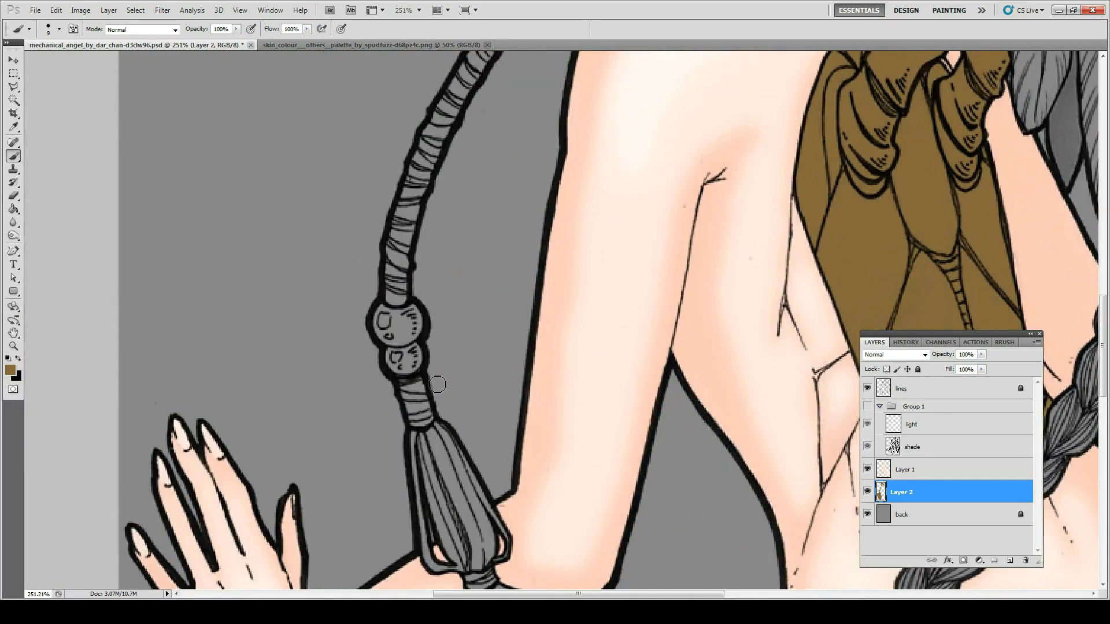
pyautogui.moveTo(386, 328); pyautogui.dragTo(416, 315)
pyautogui.moveTo(398, 352); pyautogui.dragTo(405, 360)
pyautogui.hotkey('ctrl', '0')
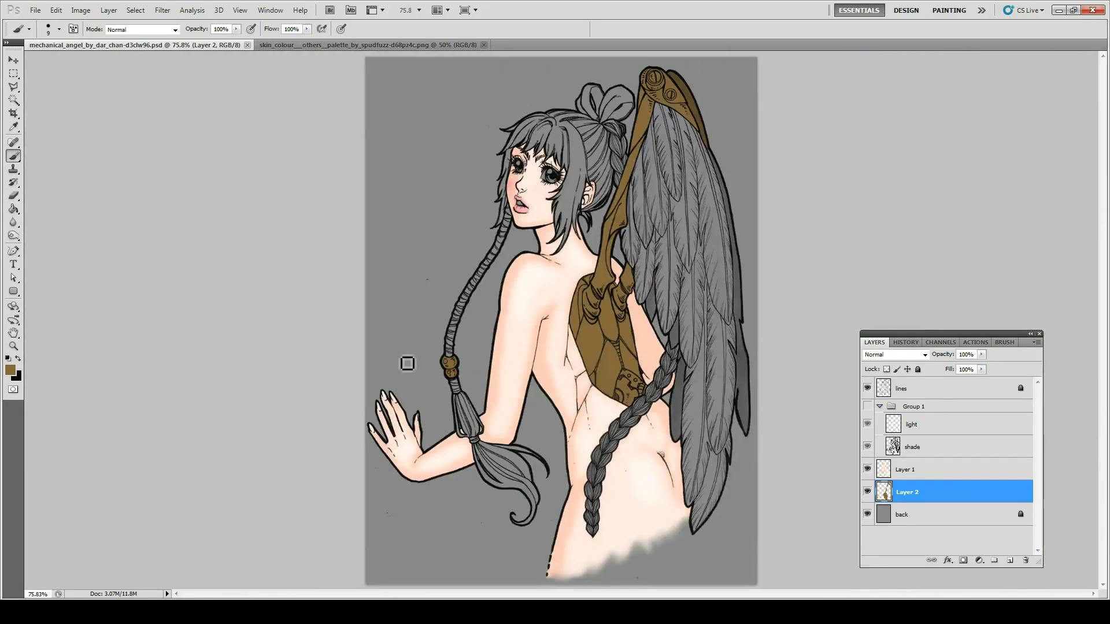
# - Add another new layer and pick a lighter tan colour for painting
pyautogui.click(1006, 561)
pyautogui.click(10, 370)
pyautogui.click(781, 434)
pyautogui.press('Return')
pyautogui.press('b')
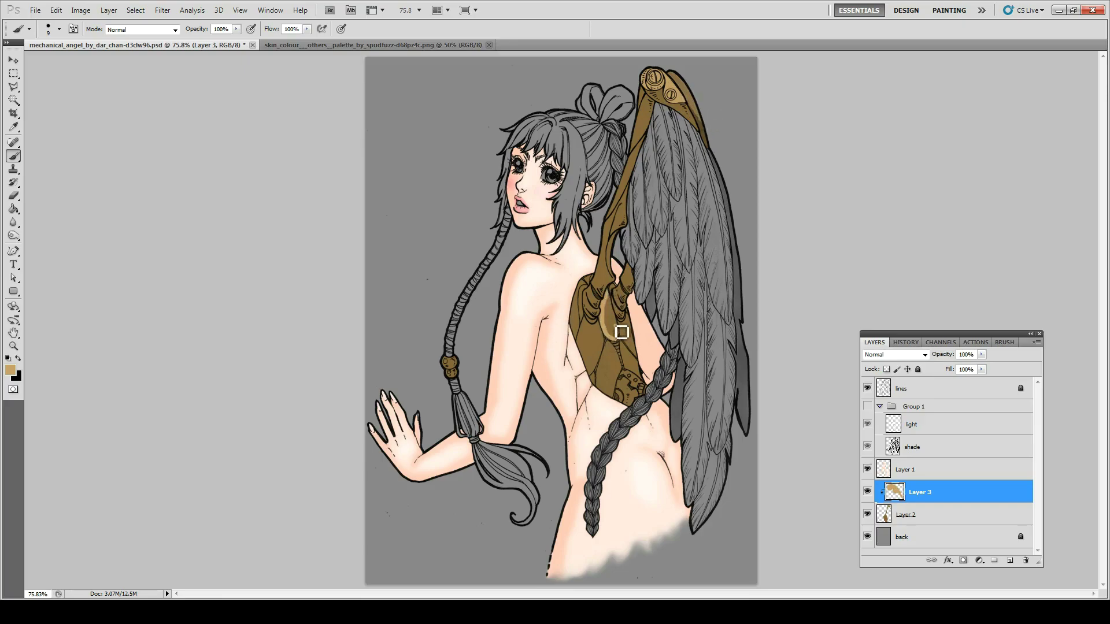
# - Paint tan #c3a068 over both shoulder straps and the left shoulder plate on Layer 3
pyautogui.scroll(5, 618, 340)
pyautogui.moveTo(630, 162)
pyautogui.mouseDown()
pyautogui.moveTo(618, 265)
pyautogui.moveTo(601, 301)
pyautogui.mouseUp()
pyautogui.moveTo(612, 185); pyautogui.dragTo(610, 284)
pyautogui.moveTo(484, 169)
pyautogui.mouseDown()
pyautogui.moveTo(509, 283)
pyautogui.moveTo(497, 288)
pyautogui.mouseUp()
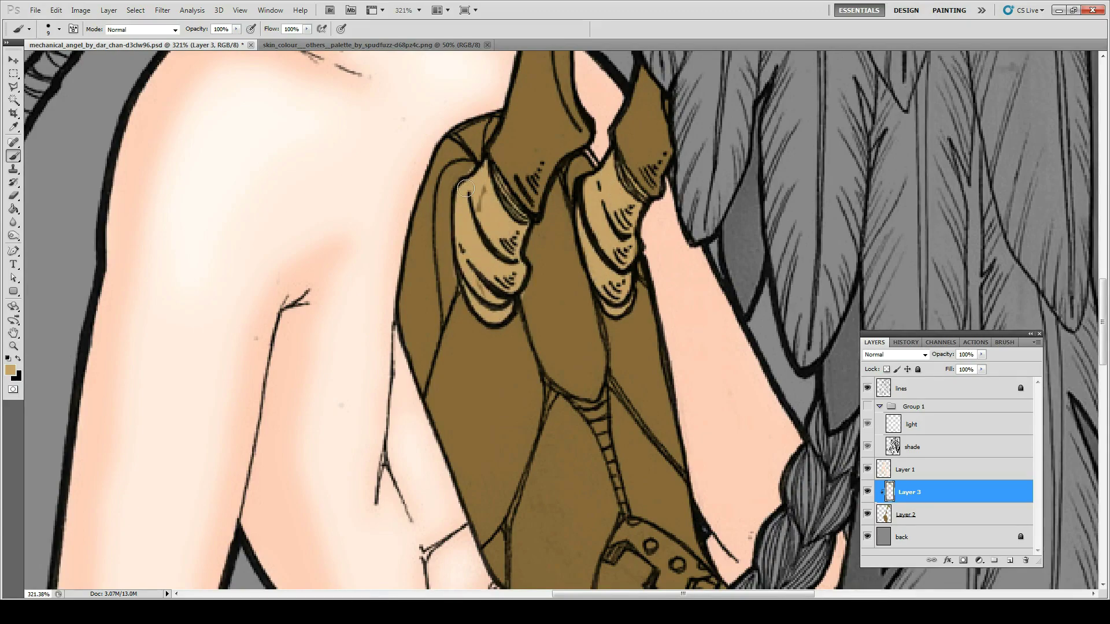
pyautogui.moveTo(474, 124); pyautogui.dragTo(440, 278)
pyautogui.moveTo(434, 219); pyautogui.dragTo(416, 335)
pyautogui.moveTo(497, 482)
pyautogui.mouseDown()
pyautogui.moveTo(430, 329)
pyautogui.moveTo(491, 450)
pyautogui.mouseUp()
# - Brush tan highlights over the lower, central and right armor plates, covering the dark streaks
pyautogui.moveTo(529, 355); pyautogui.dragTo(535, 416)
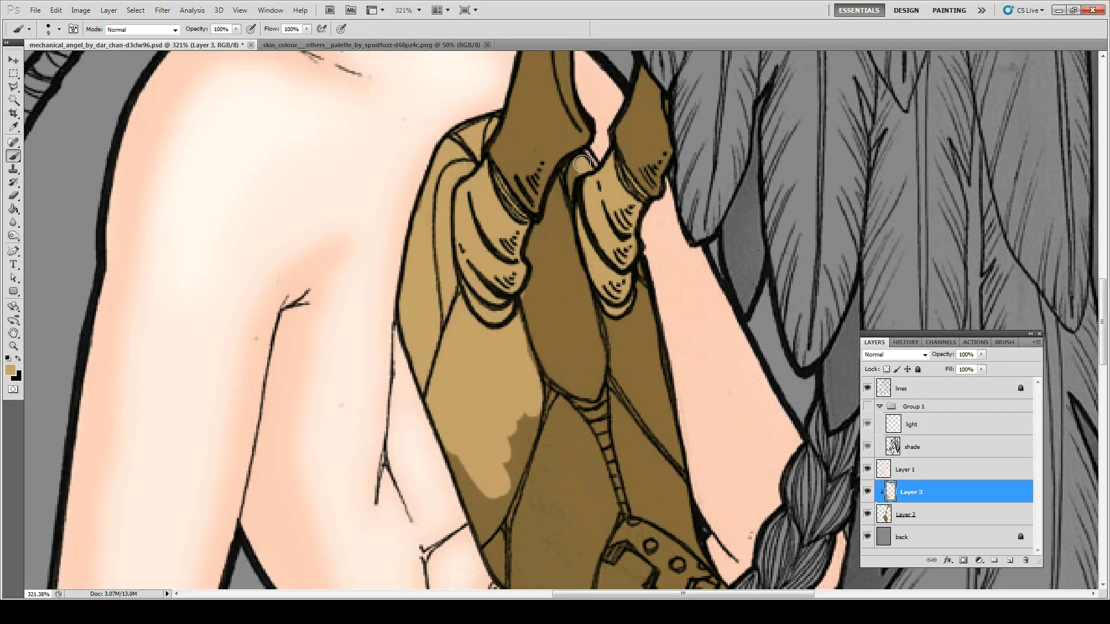
pyautogui.moveTo(578, 156); pyautogui.dragTo(578, 208)
pyautogui.moveTo(612, 301); pyautogui.dragTo(671, 439)
pyautogui.moveTo(636, 404); pyautogui.dragTo(653, 226)
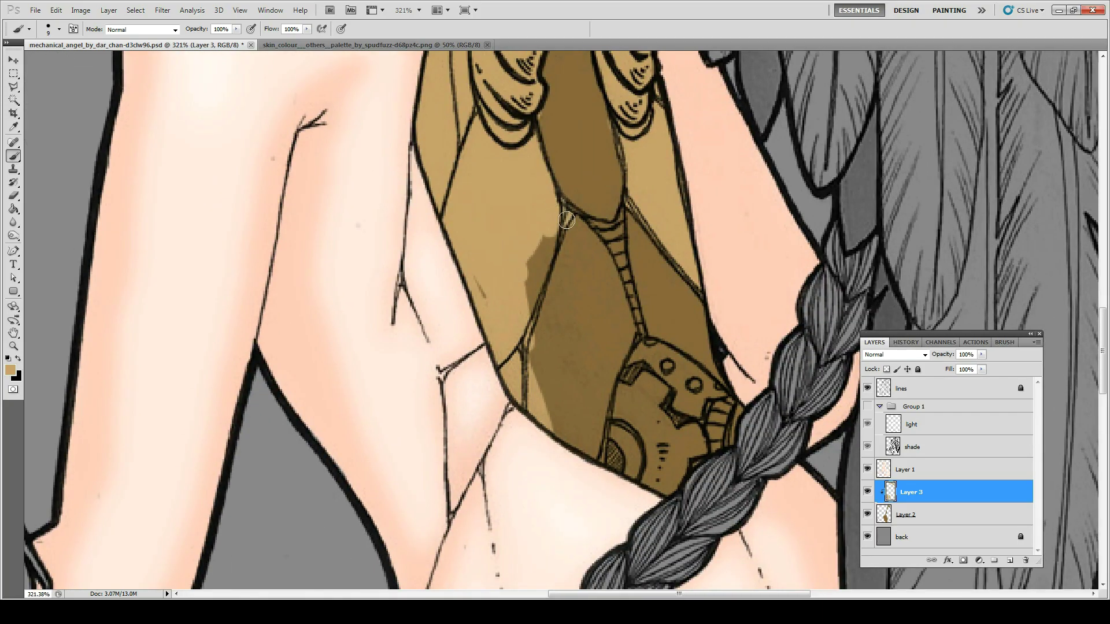
pyautogui.moveTo(567, 213); pyautogui.dragTo(630, 341)
pyautogui.moveTo(531, 231)
pyautogui.mouseDown()
pyautogui.moveTo(591, 457)
pyautogui.moveTo(578, 289)
pyautogui.mouseUp()
pyautogui.moveTo(578, 358); pyautogui.dragTo(549, 237)
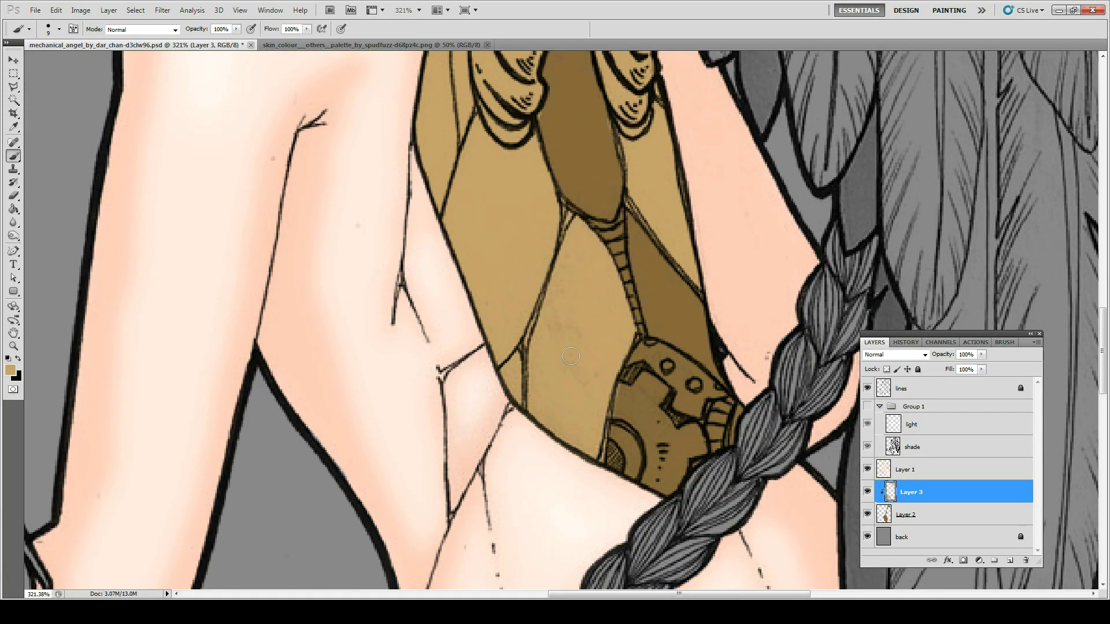
pyautogui.moveTo(635, 208); pyautogui.dragTo(653, 336)
pyautogui.moveTo(694, 370); pyautogui.dragTo(638, 257)
# - Fit the image on screen, add a new clipped layer and choose a light beige-grey
pyautogui.hotkey('ctrl', '0')
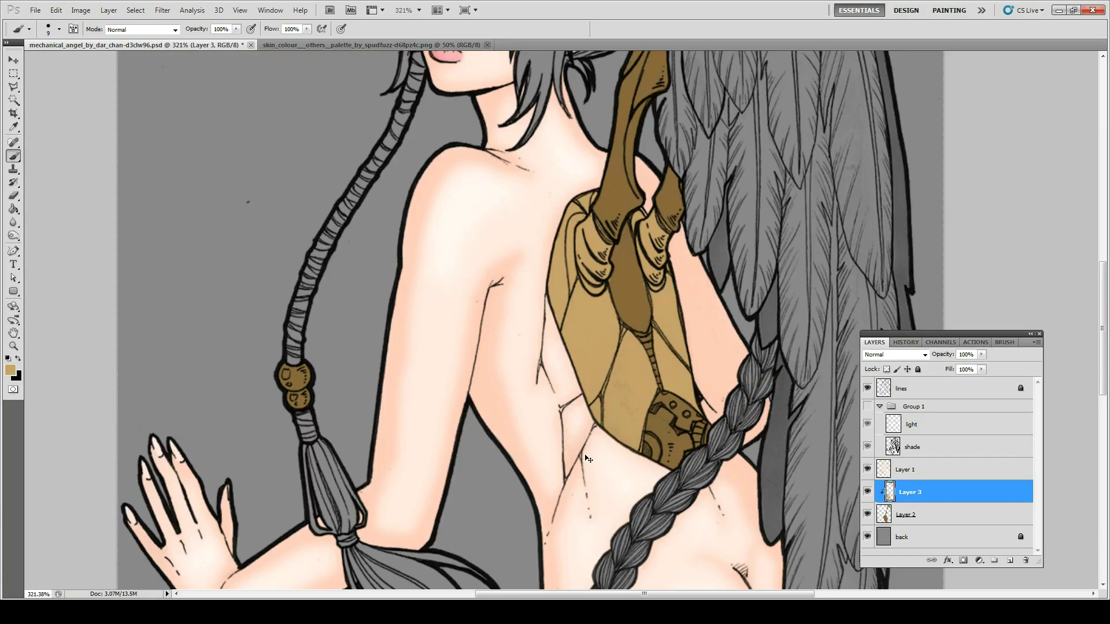
pyautogui.click(1010, 560)
pyautogui.click(746, 421)
pyautogui.click(986, 391)
# - Zoom in and paint light grey on the wing bolts
pyautogui.press('z')
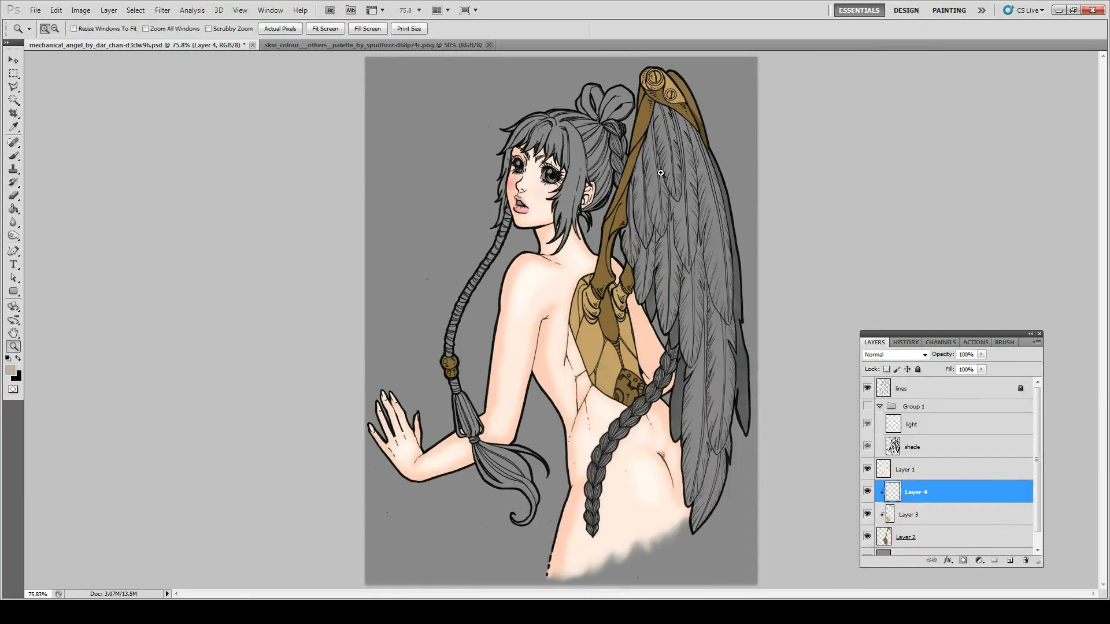
pyautogui.scroll(-1, 983, 494)
pyautogui.moveTo(605, 60); pyautogui.dragTo(728, 121)
pyautogui.press('b')
pyautogui.moveTo(434, 225); pyautogui.dragTo(480, 189)
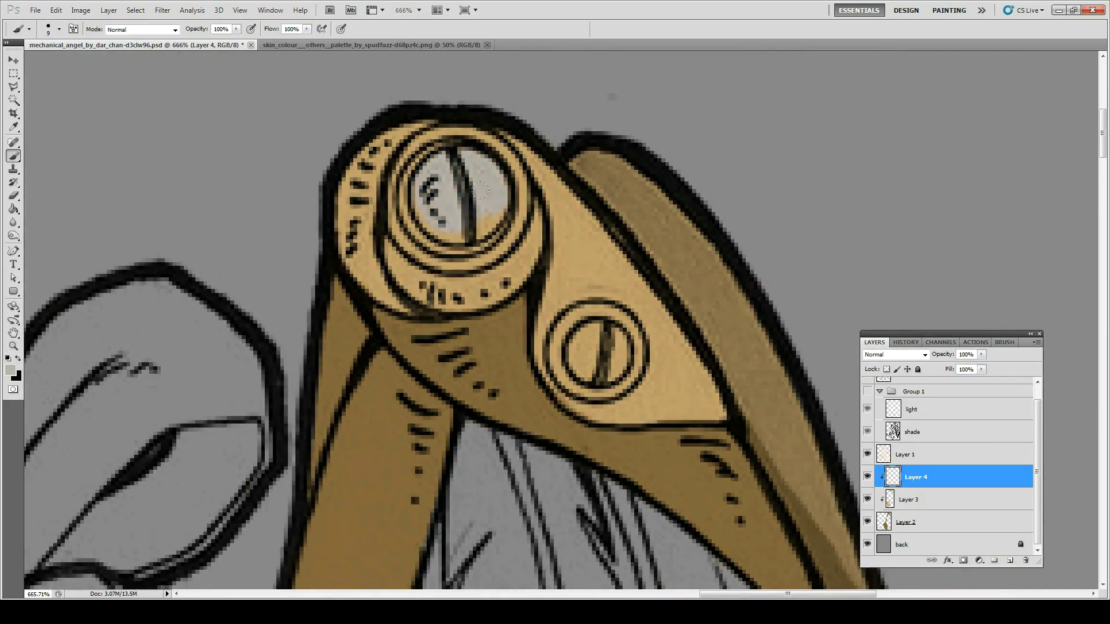
pyautogui.press('s')
pyautogui.hotkey('alt', '[')
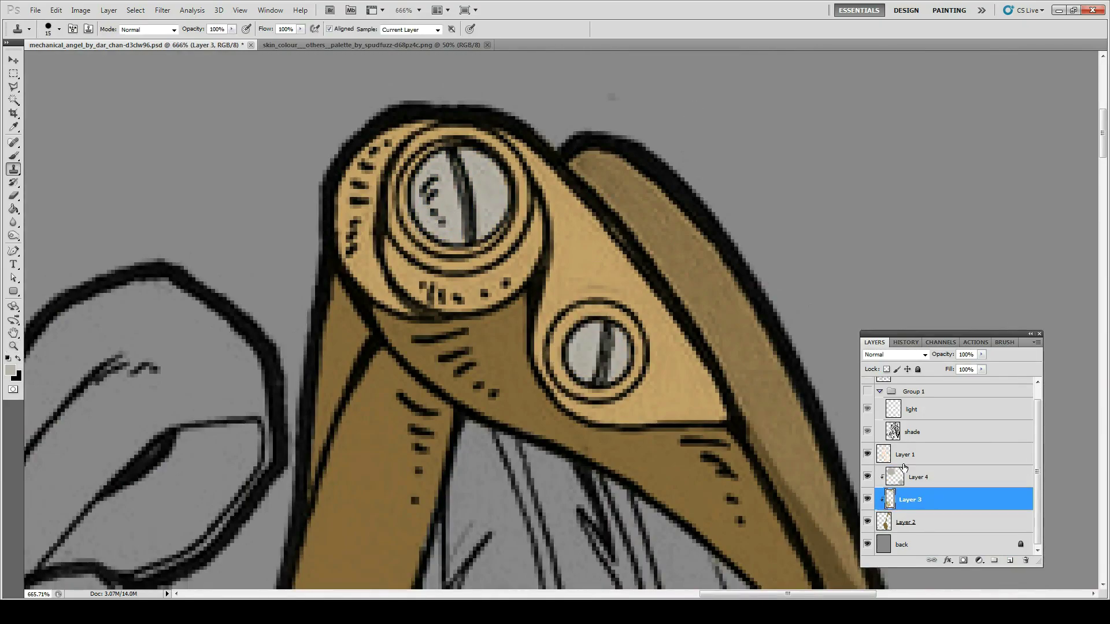
# - Paint light grey along the gear plate's edges and over its brown patches
pyautogui.click(904, 469)
pyautogui.press('e')
pyautogui.hotkey('ctrl', '0')
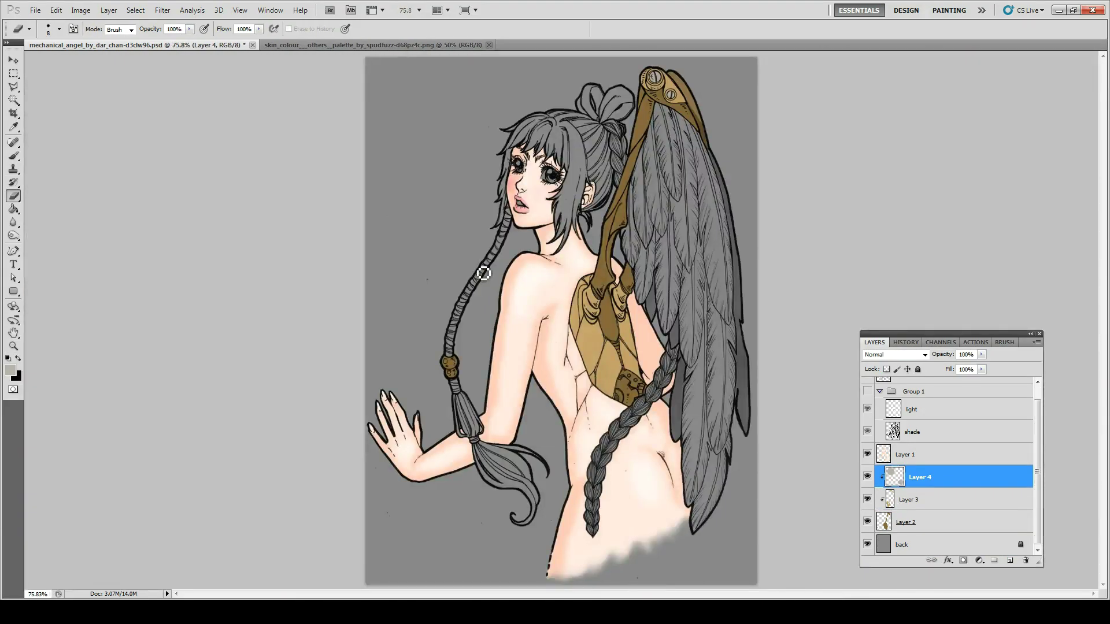
pyautogui.press('b')
pyautogui.moveTo(517, 333); pyautogui.dragTo(740, 445)
pyautogui.moveTo(515, 255); pyautogui.dragTo(488, 364)
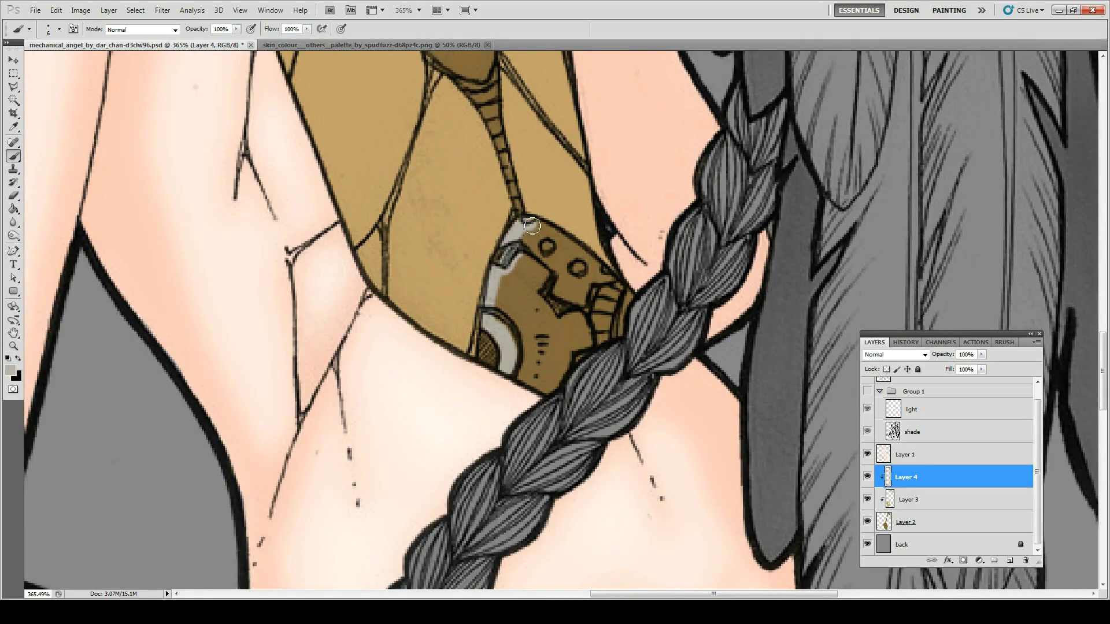
pyautogui.moveTo(531, 225)
pyautogui.mouseDown()
pyautogui.moveTo(595, 270)
pyautogui.moveTo(535, 312)
pyautogui.moveTo(567, 341)
pyautogui.moveTo(526, 381)
pyautogui.moveTo(526, 292)
pyautogui.moveTo(546, 370)
pyautogui.mouseUp()
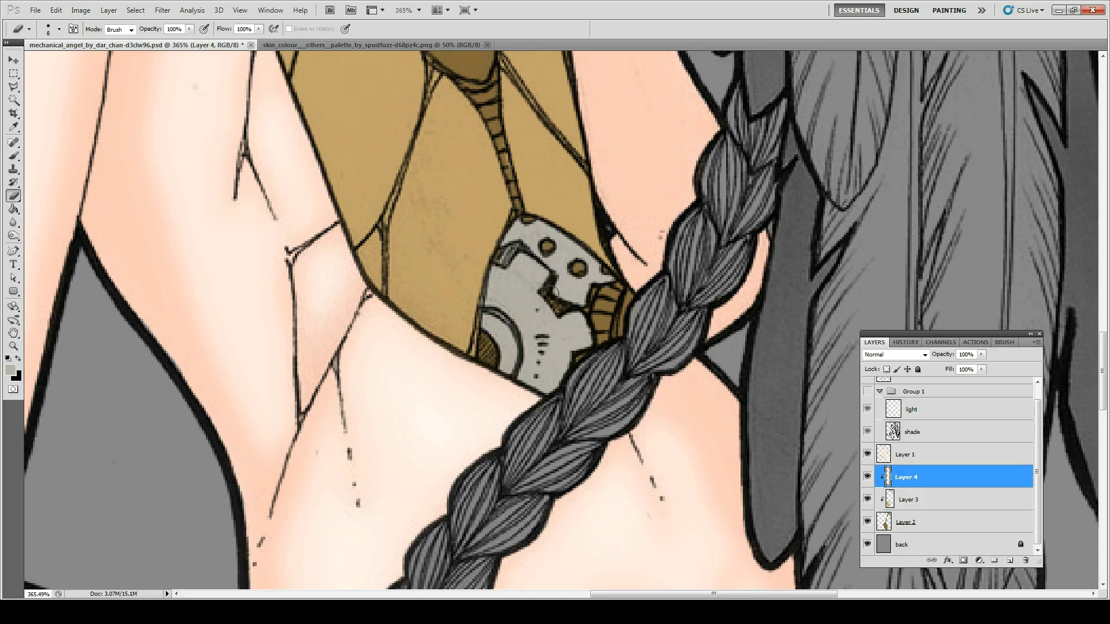
pyautogui.moveTo(549, 295)
pyautogui.mouseDown()
pyautogui.moveTo(505, 345)
pyautogui.moveTo(693, 583)
pyautogui.mouseUp()
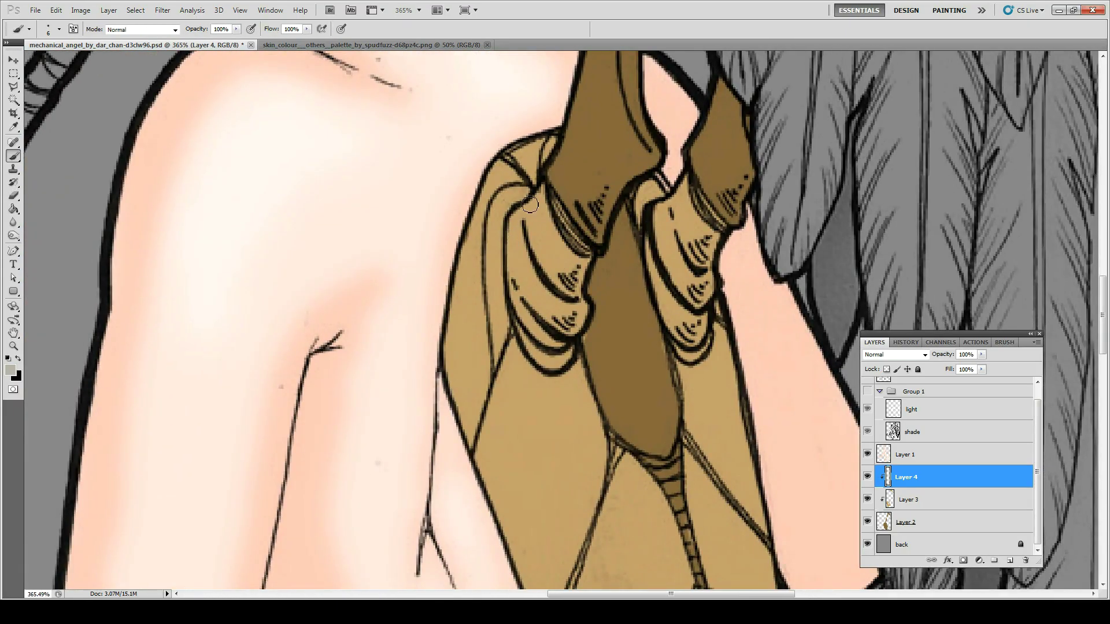
# - Tidy the grey edges with the Eraser and a smaller brush, then duplicate the light and shade layers
pyautogui.press('e')
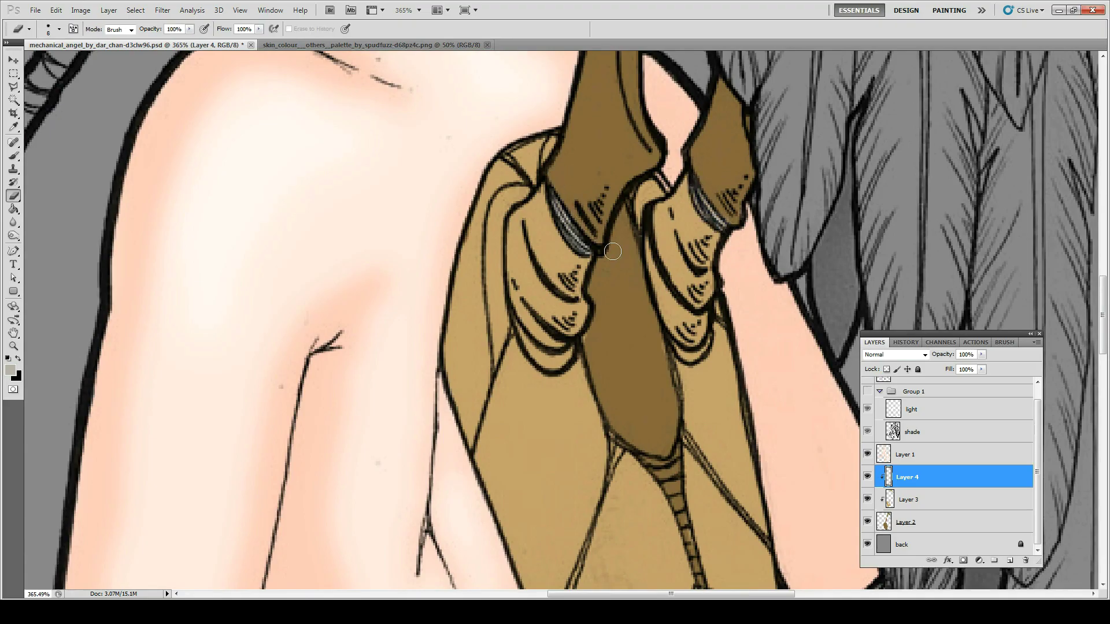
pyautogui.press('b')
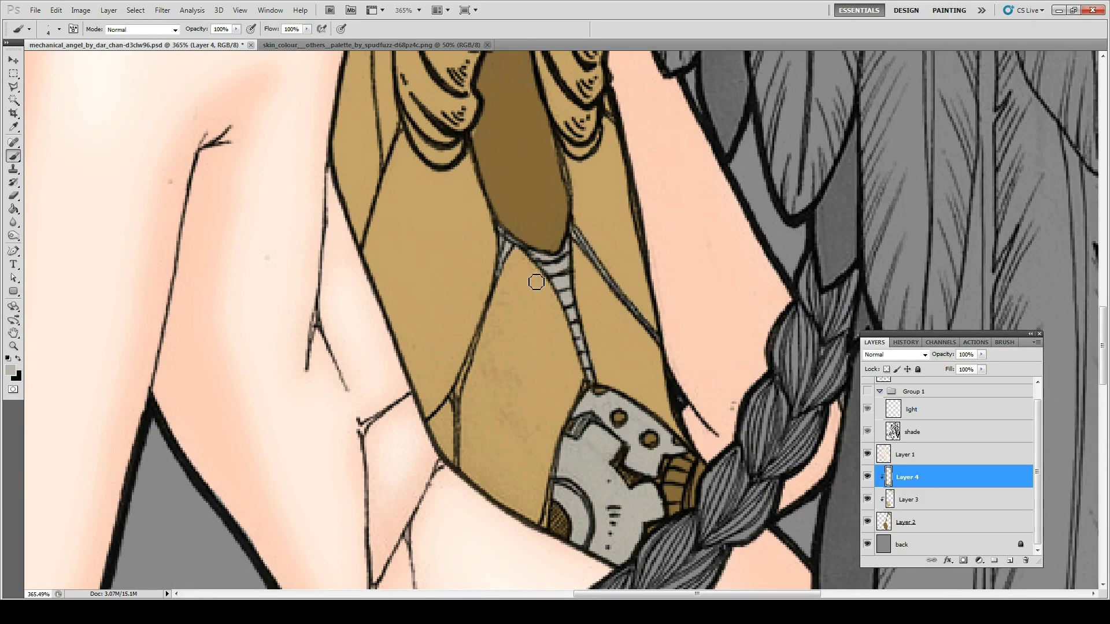
pyautogui.press('[')
pyautogui.moveTo(401, 137); pyautogui.dragTo(459, 339)
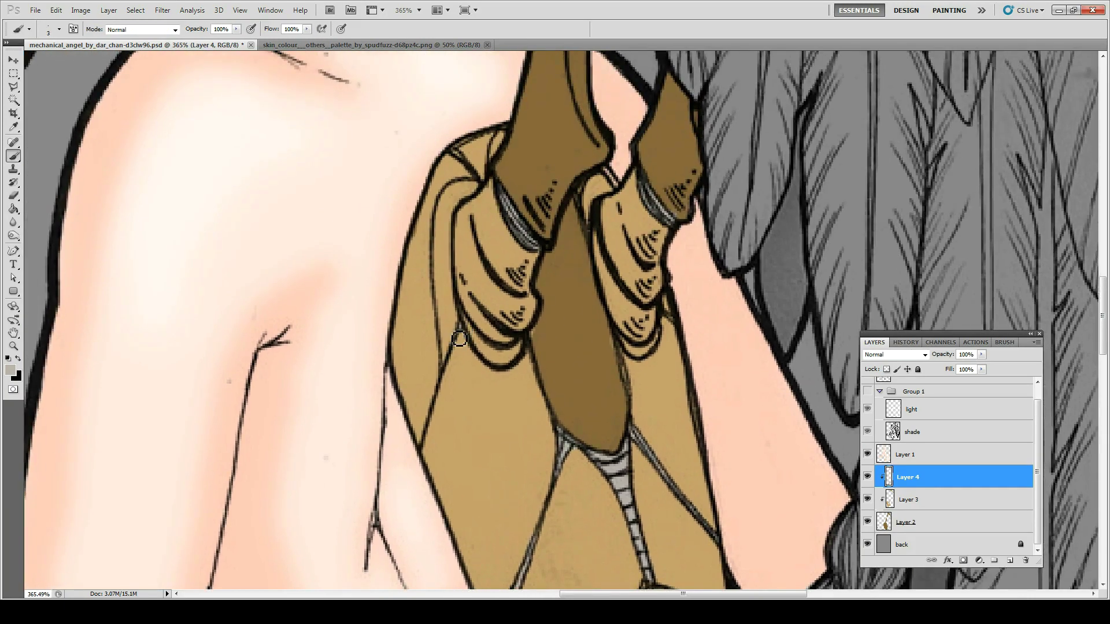
pyautogui.hotkey('ctrl', 'z')
pyautogui.press('e')
pyautogui.press('b')
pyautogui.hotkey('ctrl', '0')
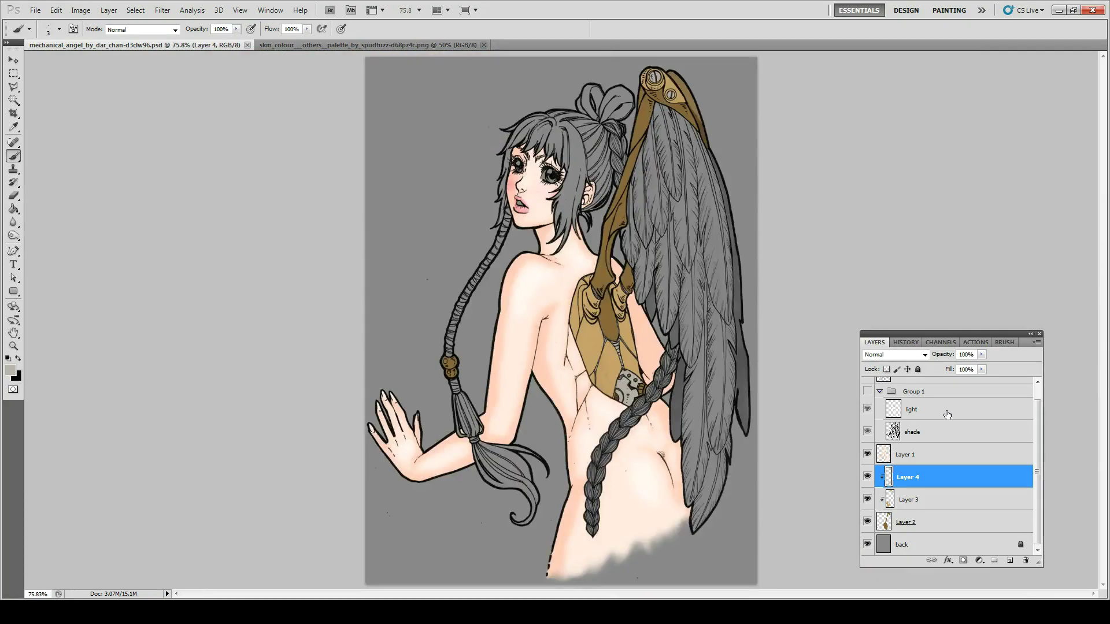
pyautogui.moveTo(947, 414); pyautogui.dragTo(947, 468)
# - Gaussian-blur the shade copy at 3.9 pixels and lower the light copy layer's opacity
pyautogui.click(162, 10)
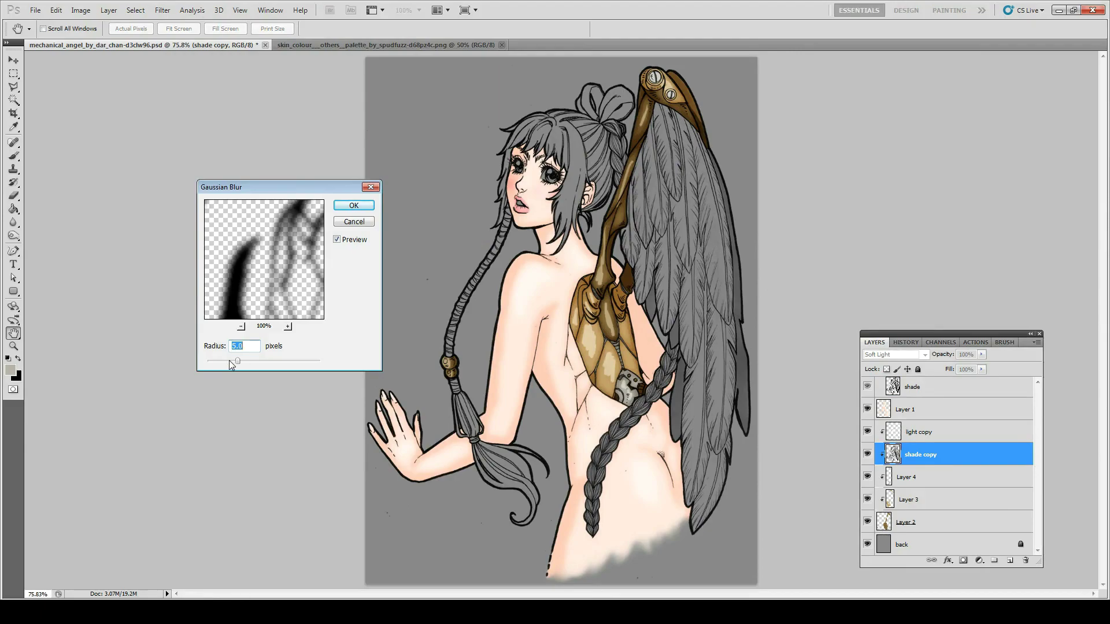
pyautogui.moveTo(229, 360)
pyautogui.mouseDown()
pyautogui.moveTo(220, 361)
pyautogui.moveTo(230, 362)
pyautogui.mouseUp()
pyautogui.press('Return')
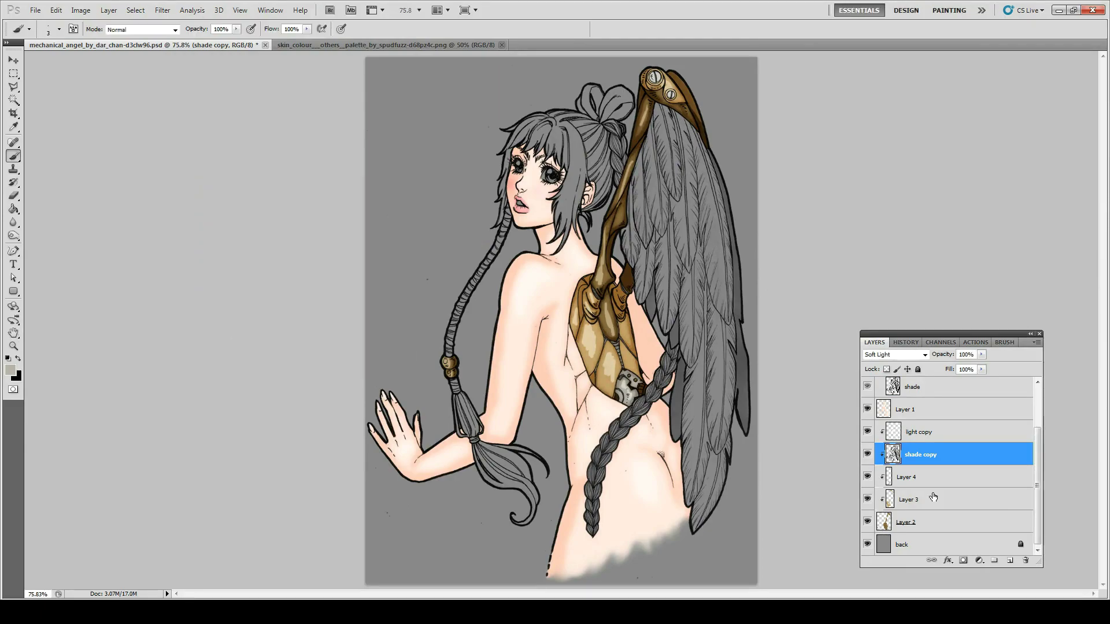
pyautogui.click(919, 432)
pyautogui.click(981, 355)
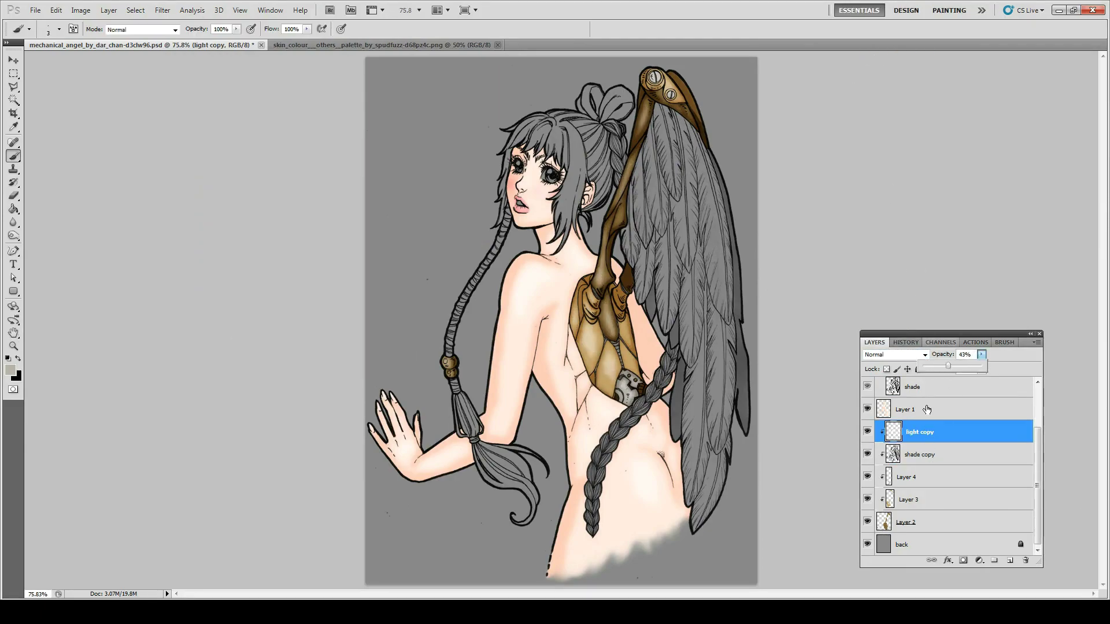
# - Move up to the light copy layer and add a new clipped layer for the bead highlight
pyautogui.hotkey('alt', '[')
pyautogui.hotkey('alt', '[')
pyautogui.hotkey('alt', '[')
pyautogui.press('r')
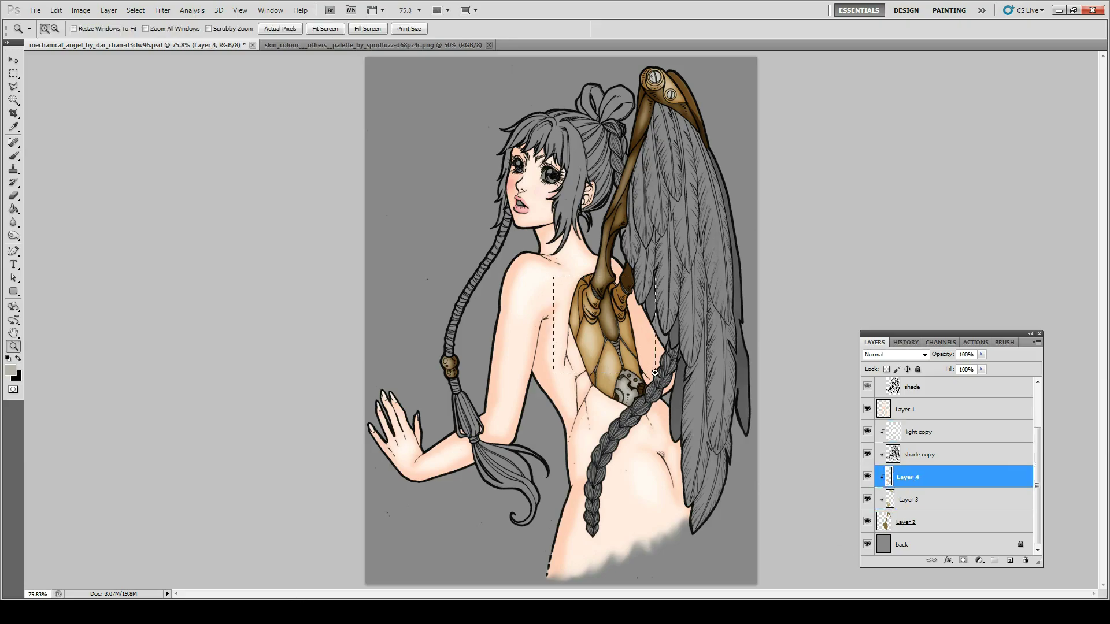
pyautogui.scroll(5, 616, 292)
pyautogui.press('b')
pyautogui.hotkey('alt', ']')
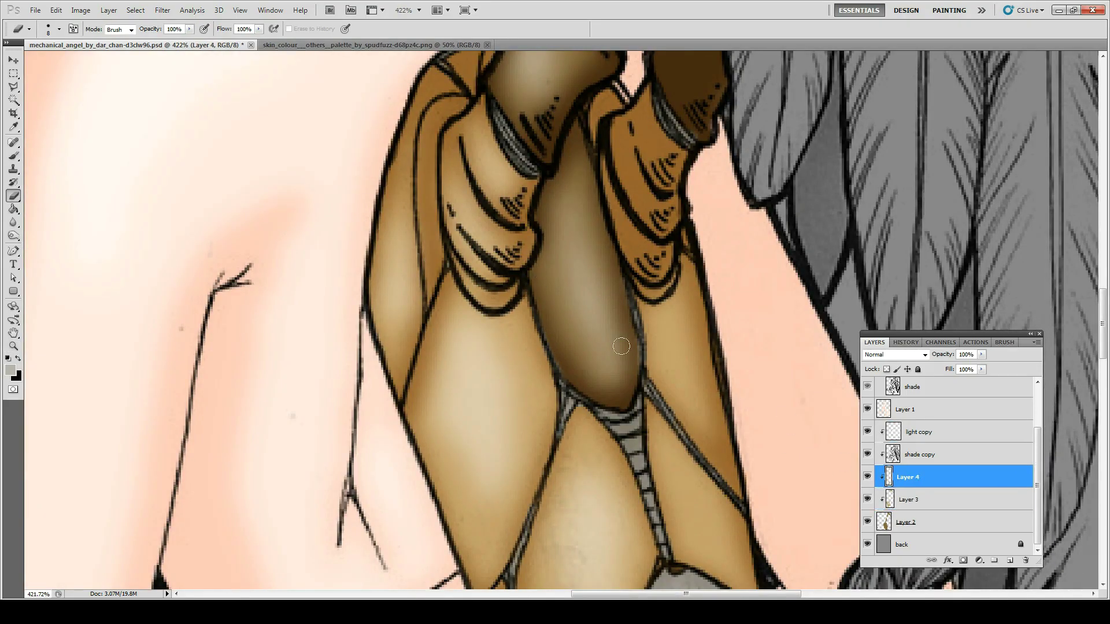
pyautogui.scroll(-5, 623, 388)
pyautogui.hotkey('alt', ']')
pyautogui.hotkey('alt', ']')
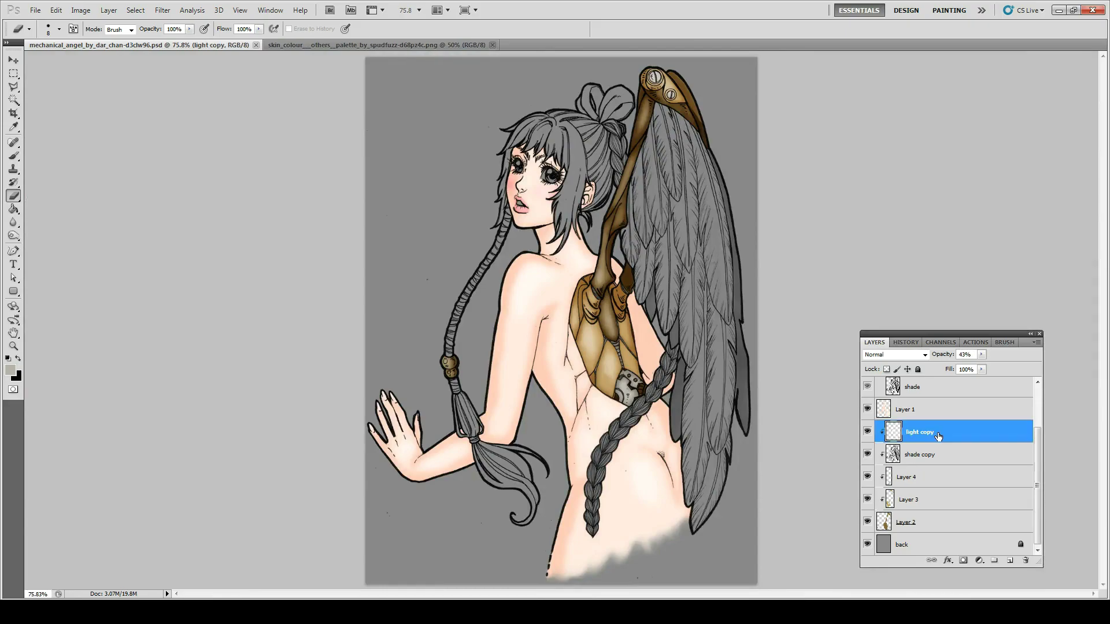
pyautogui.hotkey('ctrl', 'shift', 'alt', 'n')
pyautogui.press('b')
pyautogui.scroll(7, 437, 371)
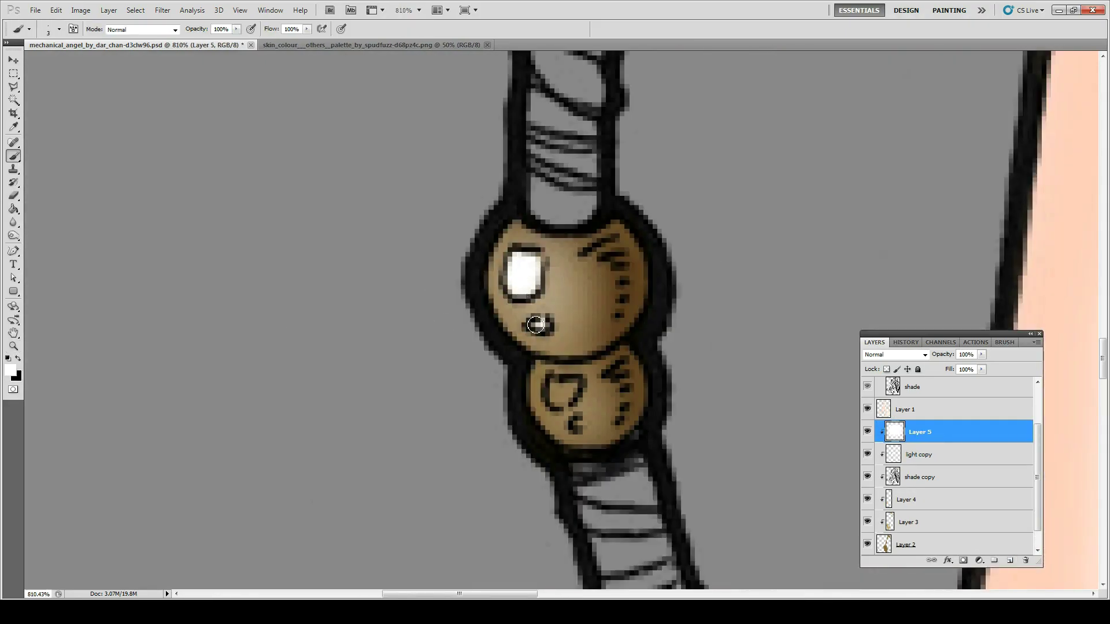
pyautogui.hotkey('ctrl', '0')
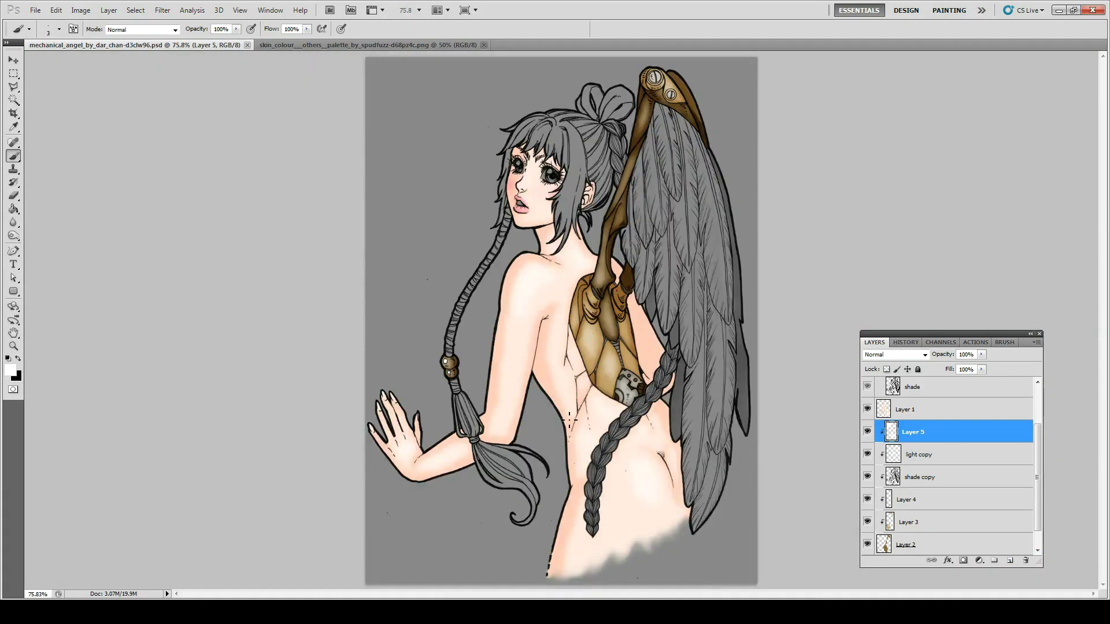
# - Undo an accidental merge into Layer 2 via History, add Layer 6, and open the colour picker
pyautogui.click(925, 544)
pyautogui.hotkey('ctrl', 'e')
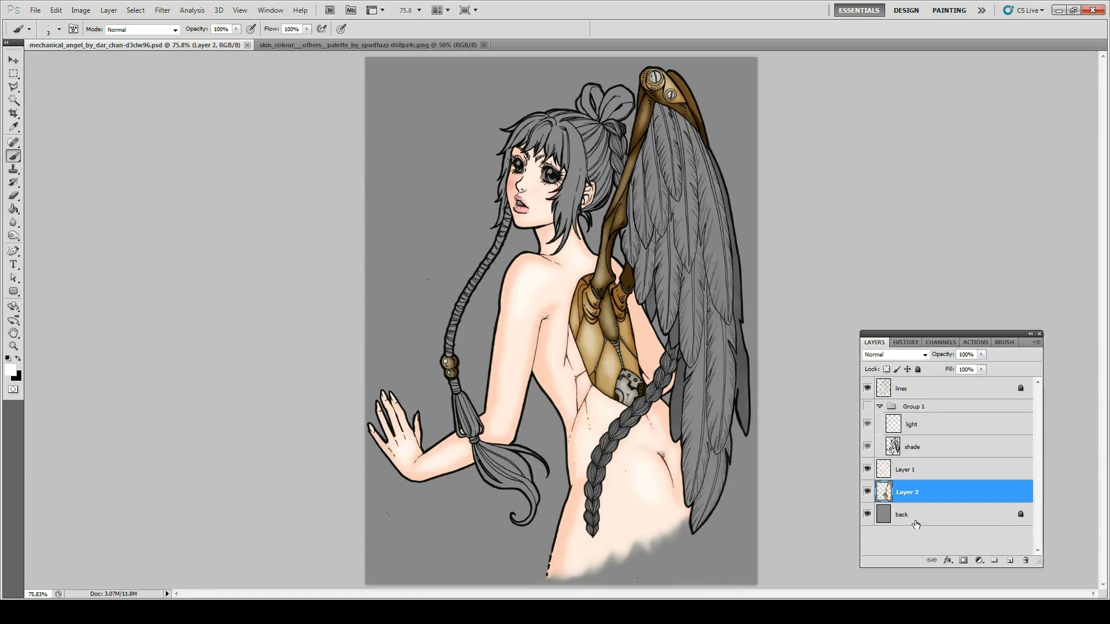
pyautogui.click(905, 342)
pyautogui.hotkey('ctrl', 'z')
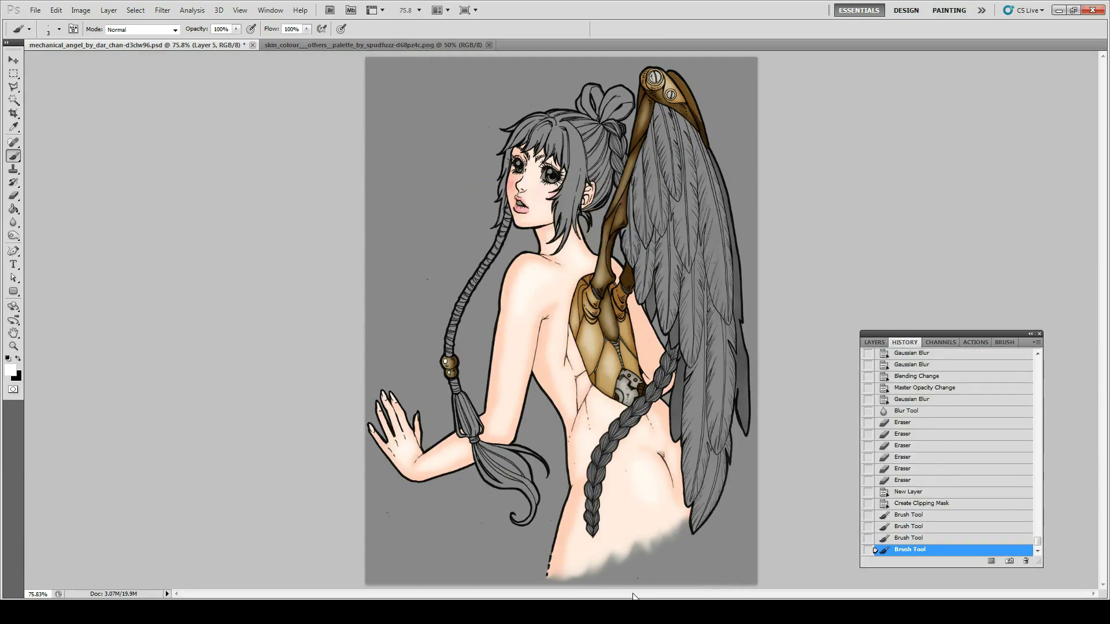
pyautogui.click(874, 342)
pyautogui.click(1009, 560)
pyautogui.click(11, 370)
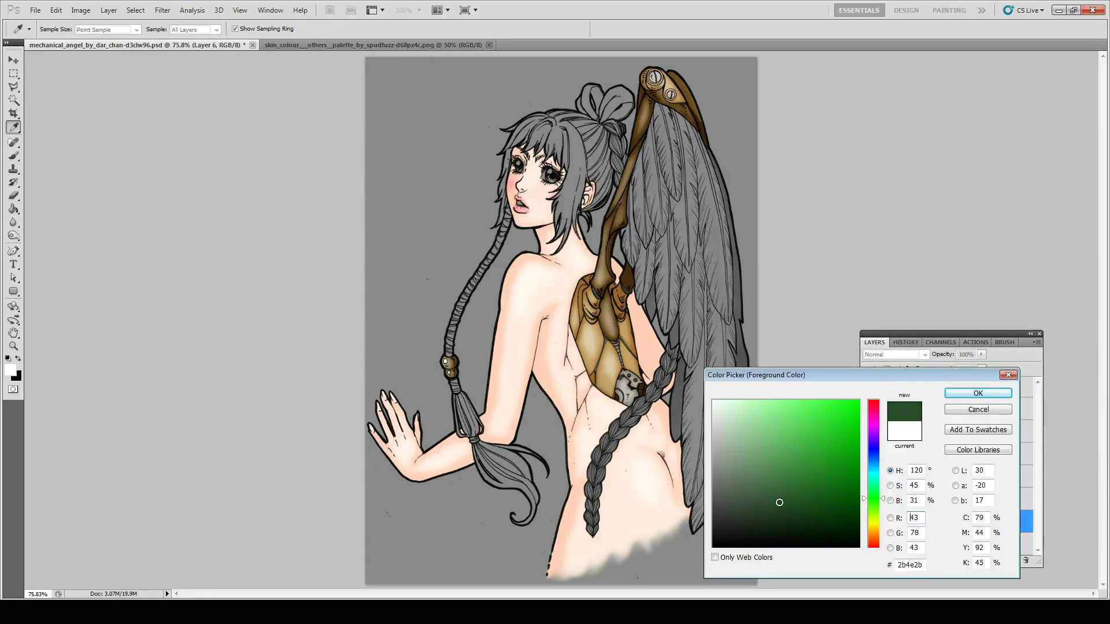
# - Confirm dark green and brush it over the backpack's long central panel on Layer 6
pyautogui.click(978, 393)
pyautogui.press('e')
pyautogui.scroll(5, 584, 324)
pyautogui.click(910, 500)
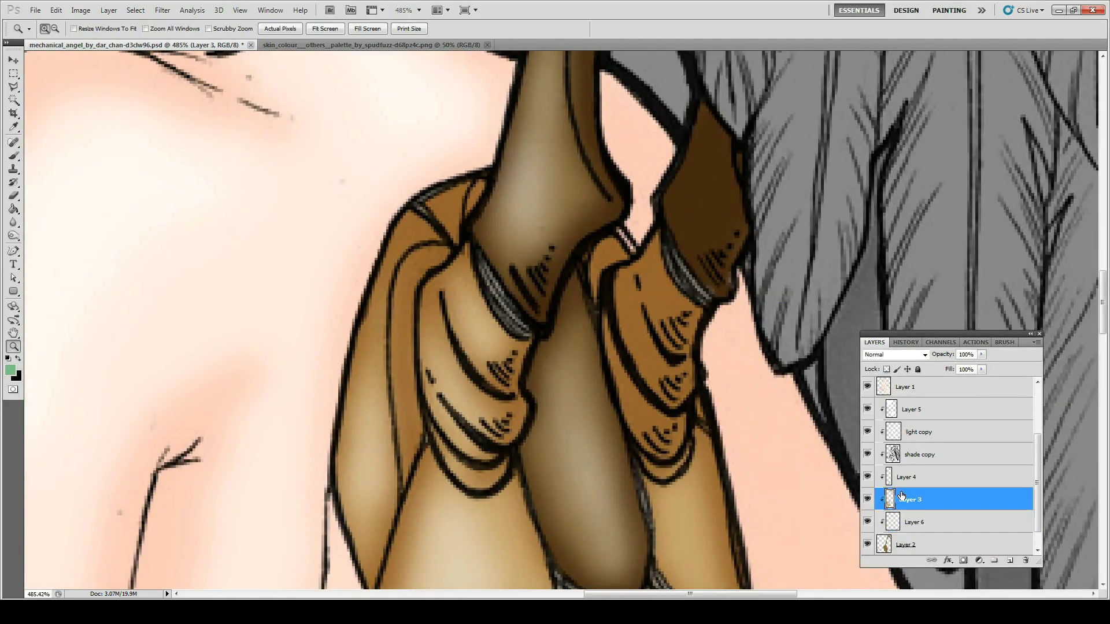
pyautogui.click(903, 522)
pyautogui.press('b')
pyautogui.moveTo(482, 183); pyautogui.dragTo(470, 204)
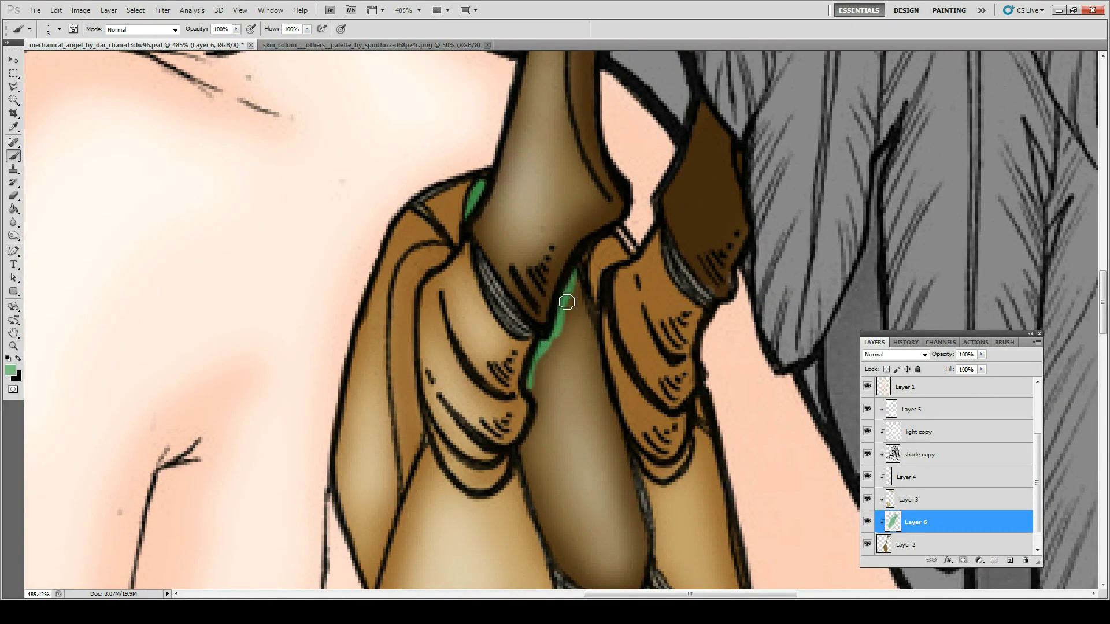
pyautogui.moveTo(583, 314); pyautogui.dragTo(587, 393)
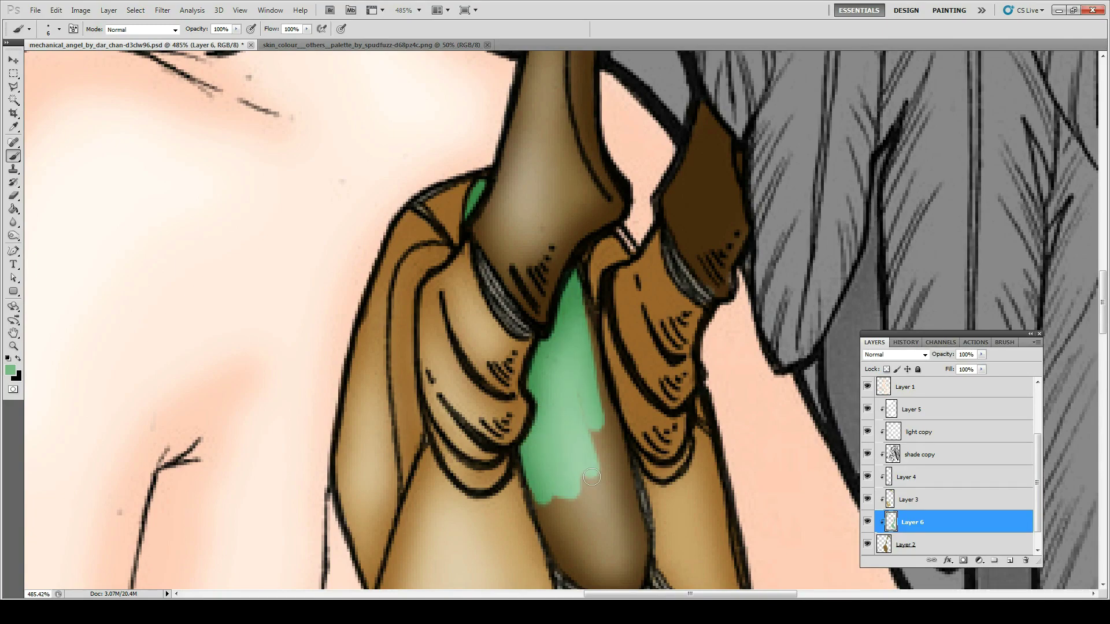
pyautogui.moveTo(568, 565); pyautogui.dragTo(584, 503)
pyautogui.scroll(-2, 568, 549)
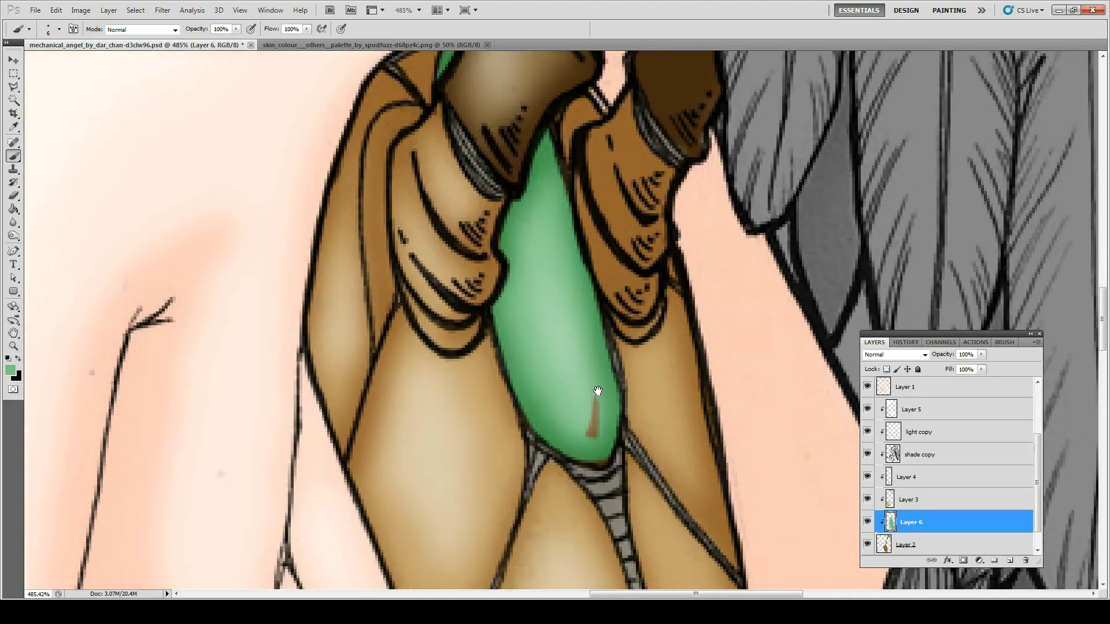
pyautogui.scroll(-3, 544, 403)
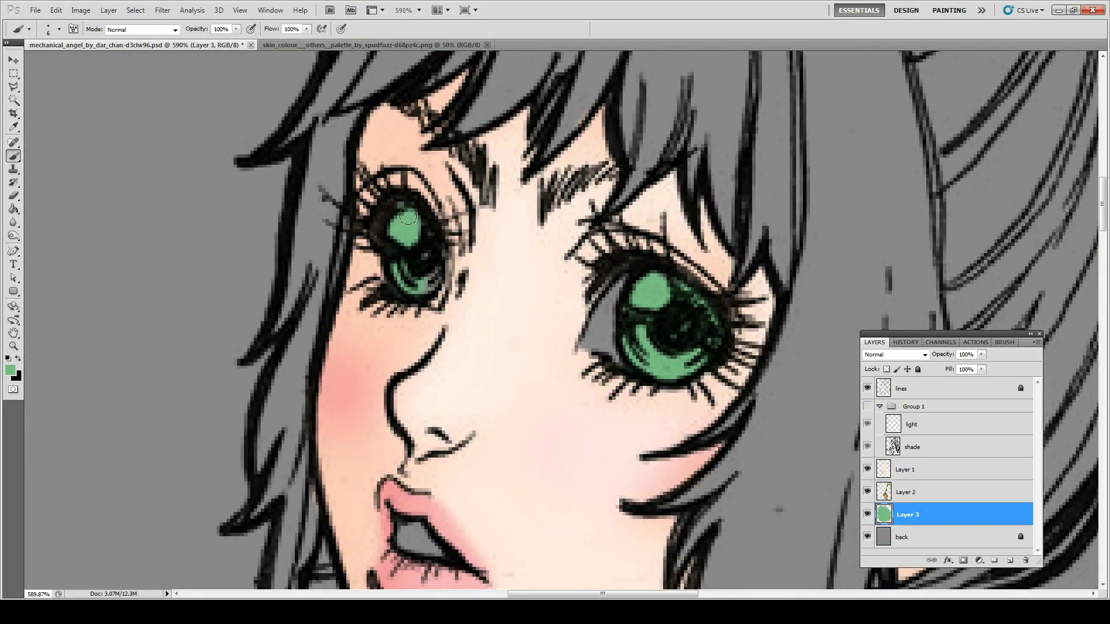
# - Duplicate the light and shade layers and select the light copy
pyautogui.click(883, 469)
pyautogui.press('s')
pyautogui.press('e')
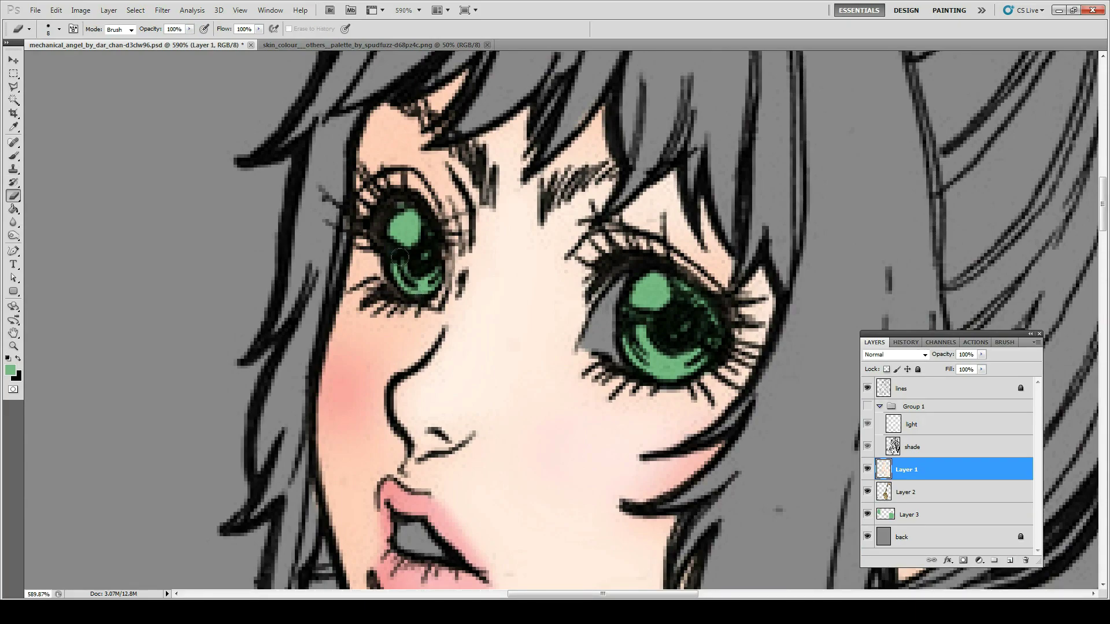
pyautogui.rightClick(910, 433)
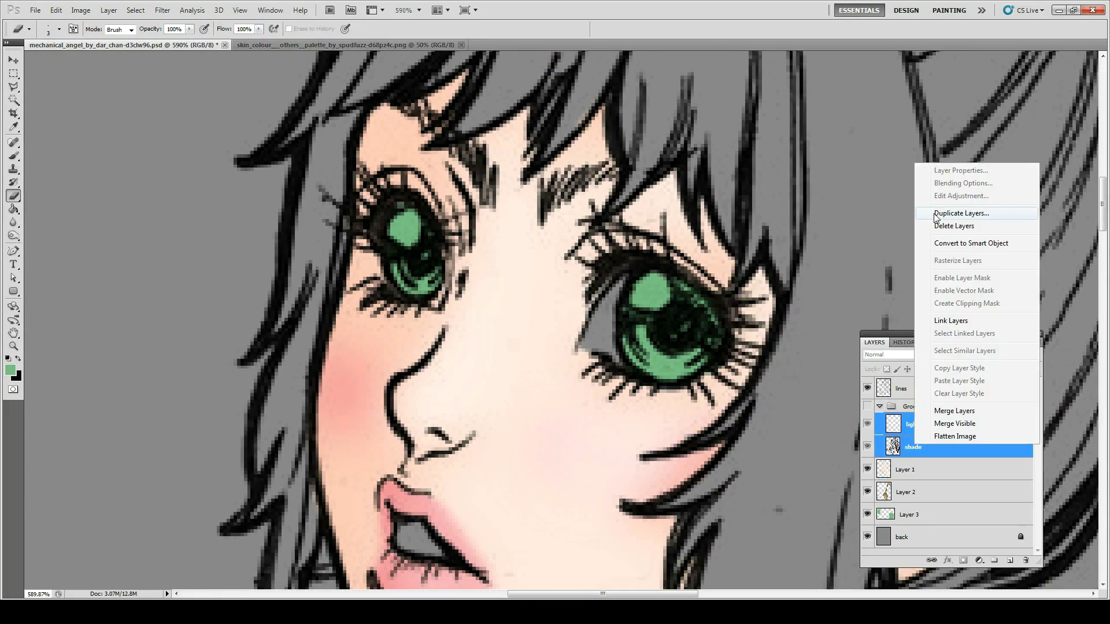
pyautogui.click(925, 217)
pyautogui.press('r')
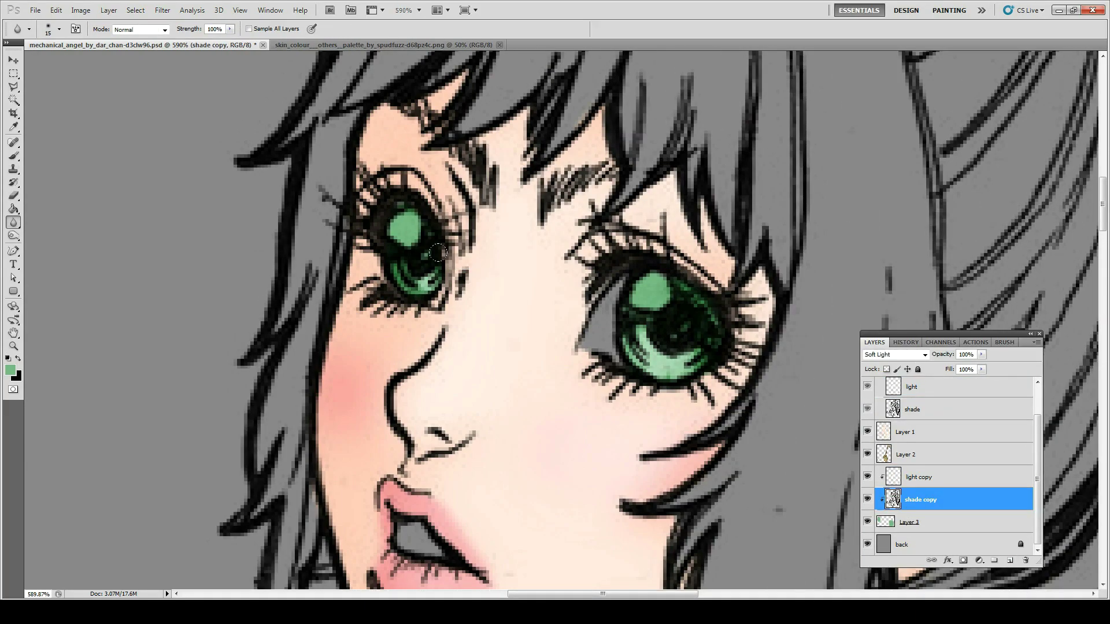
pyautogui.click(915, 484)
# - On a new clipped layer, paint white highlights on both eyes at 75% opacity
pyautogui.keyDown('ctrl'); pyautogui.click(1010, 560); pyautogui.keyUp('ctrl')
pyautogui.press('b')
pyautogui.press('d')
pyautogui.press('x')
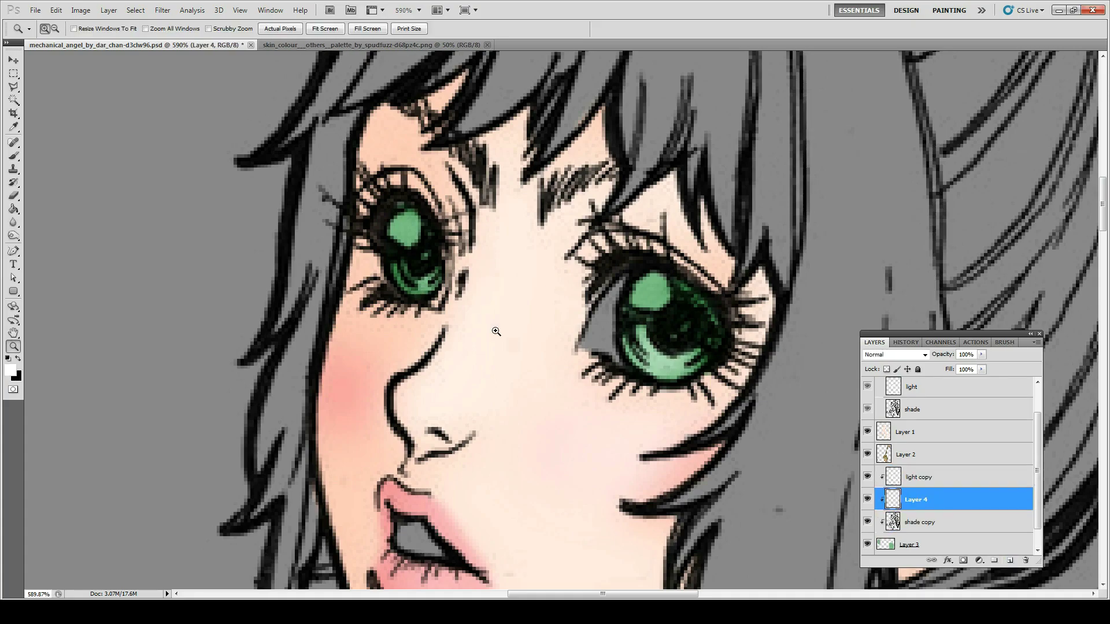
pyautogui.moveTo(398, 223); pyautogui.dragTo(408, 237)
pyautogui.moveTo(651, 283); pyautogui.dragTo(642, 298)
pyautogui.click(905, 432)
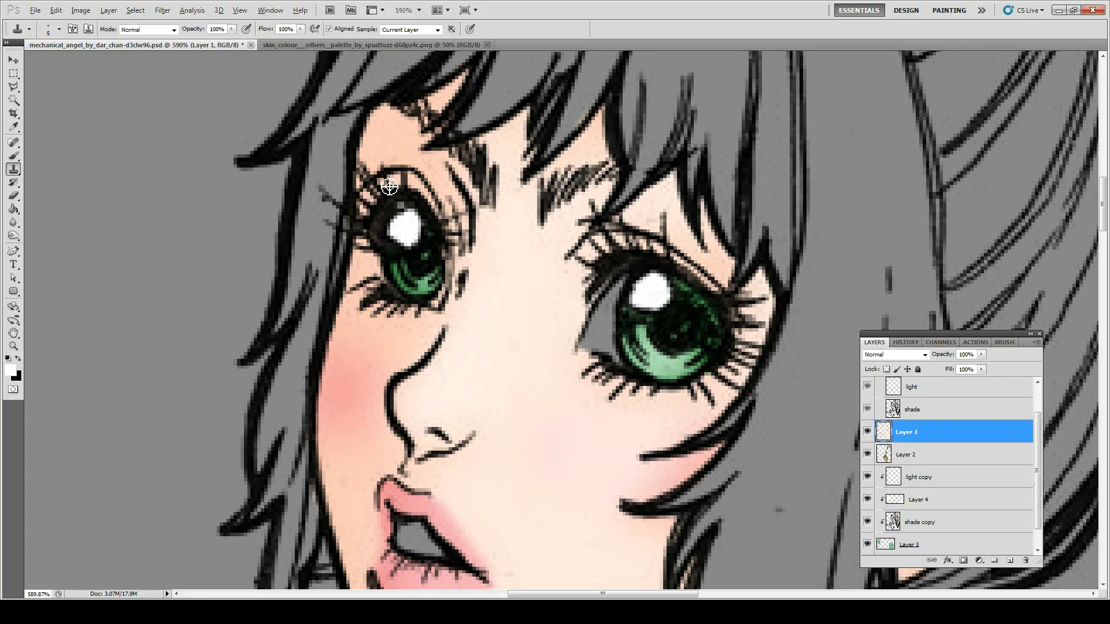
pyautogui.press('e')
pyautogui.click(919, 500)
pyautogui.click(981, 354)
pyautogui.moveTo(983, 365); pyautogui.dragTo(966, 365)
# - Add a black mark on the right eye on a new layer, then merge the clipped layers
pyautogui.keyDown('ctrl'); pyautogui.click(1010, 560); pyautogui.keyUp('ctrl')
pyautogui.press('b')
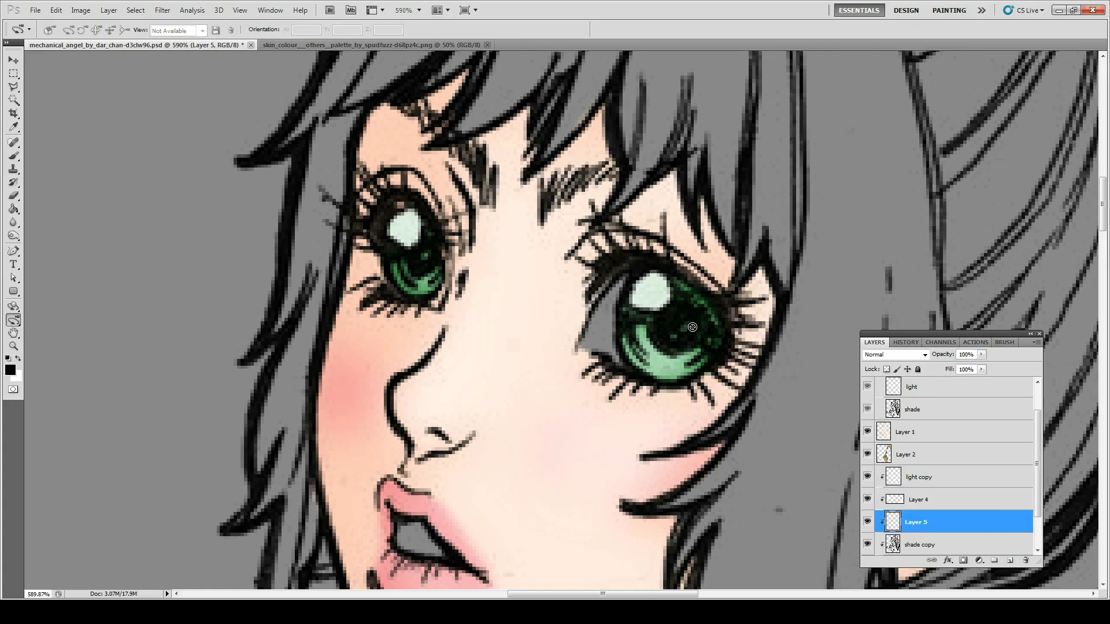
pyautogui.press('d')
pyautogui.moveTo(416, 254); pyautogui.dragTo(422, 263)
pyautogui.hotkey('ctrl', '0')
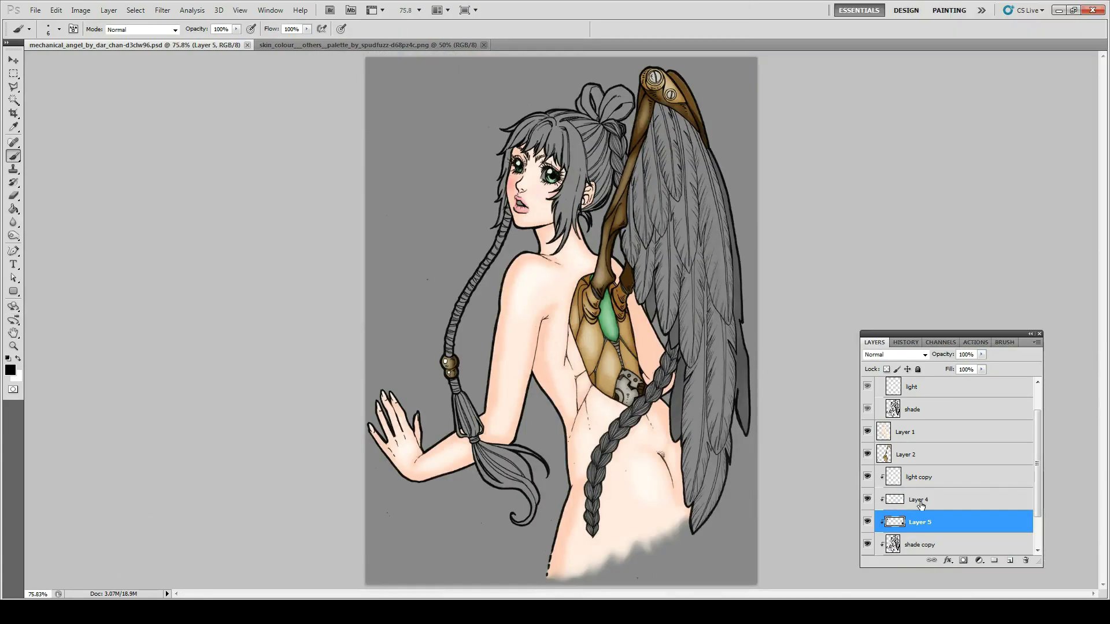
pyautogui.scroll(-2, 920, 506)
pyautogui.hotkey('ctrl', 'e')
# - Add a new layer above the back layer and set white as the paint colour
pyautogui.click(922, 497)
pyautogui.click(1010, 560)
pyautogui.press('e')
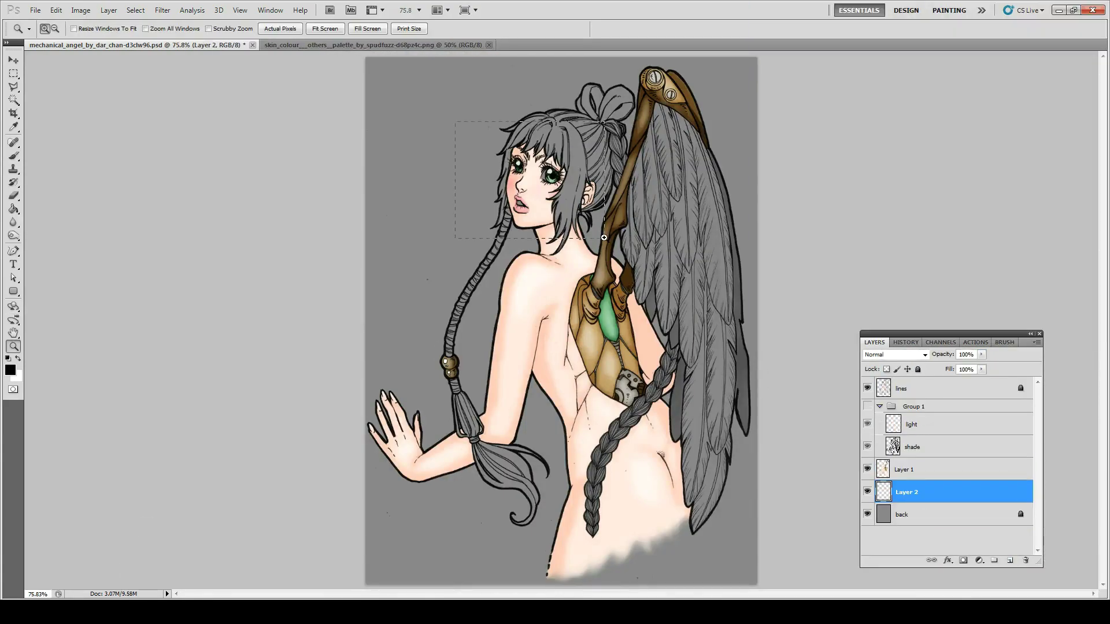
pyautogui.scroll(5, 520, 143)
pyautogui.hotkey('alt', ']')
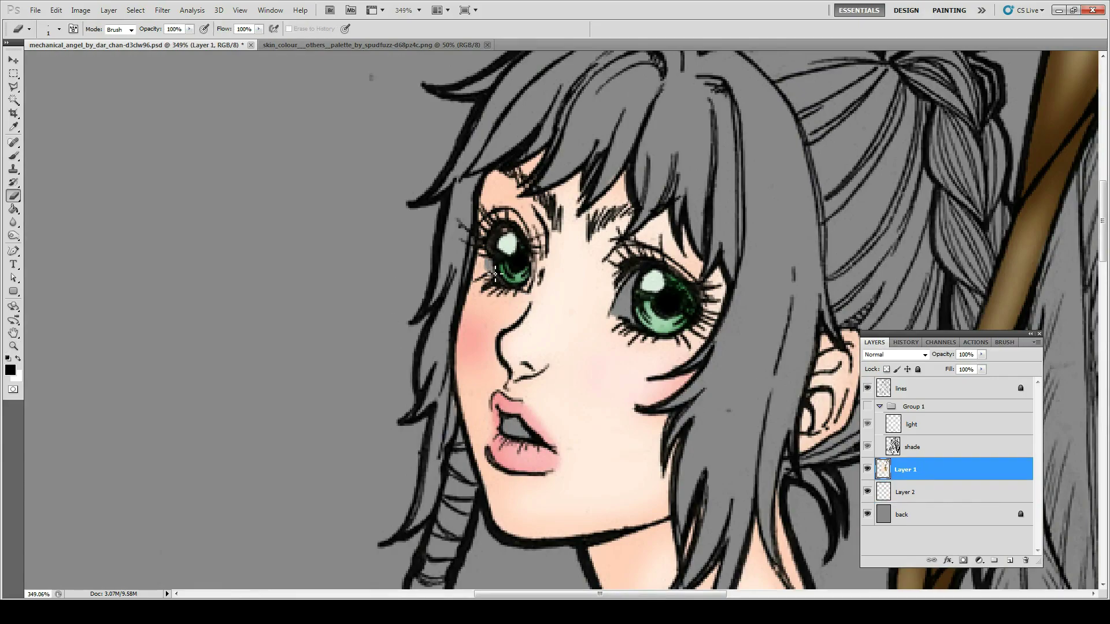
pyautogui.hotkey('alt', '[')
pyautogui.press('b')
pyautogui.press('x')
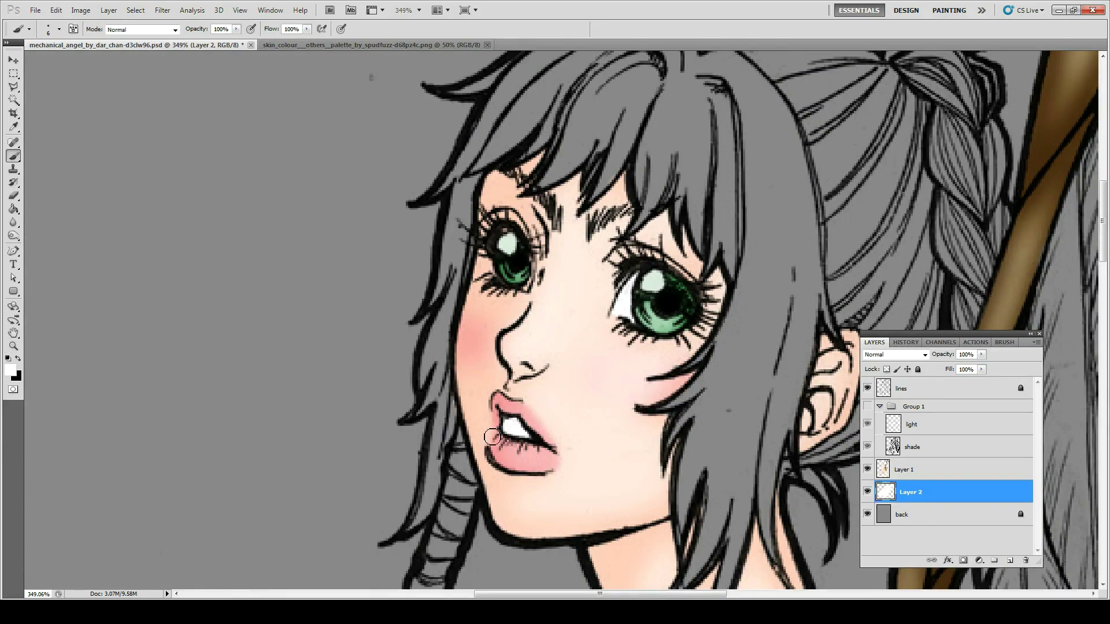
pyautogui.hotkey('alt', ']')
# - Mask Layer 1, paint the teeth white, and merge Layer 1 down into Layer 2
pyautogui.click(963, 560)
pyautogui.press('x')
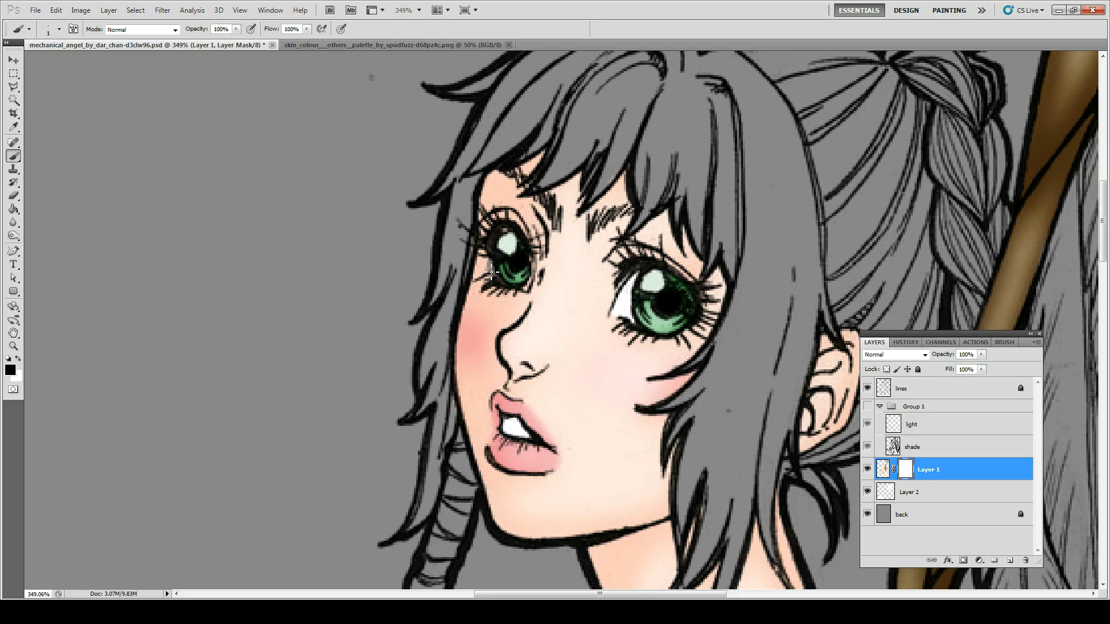
pyautogui.hotkey('alt', '[')
pyautogui.press('x')
pyautogui.click(906, 471)
pyautogui.press('x')
pyautogui.hotkey('ctrl', 'e')
pyautogui.hotkey('ctrl', '0')
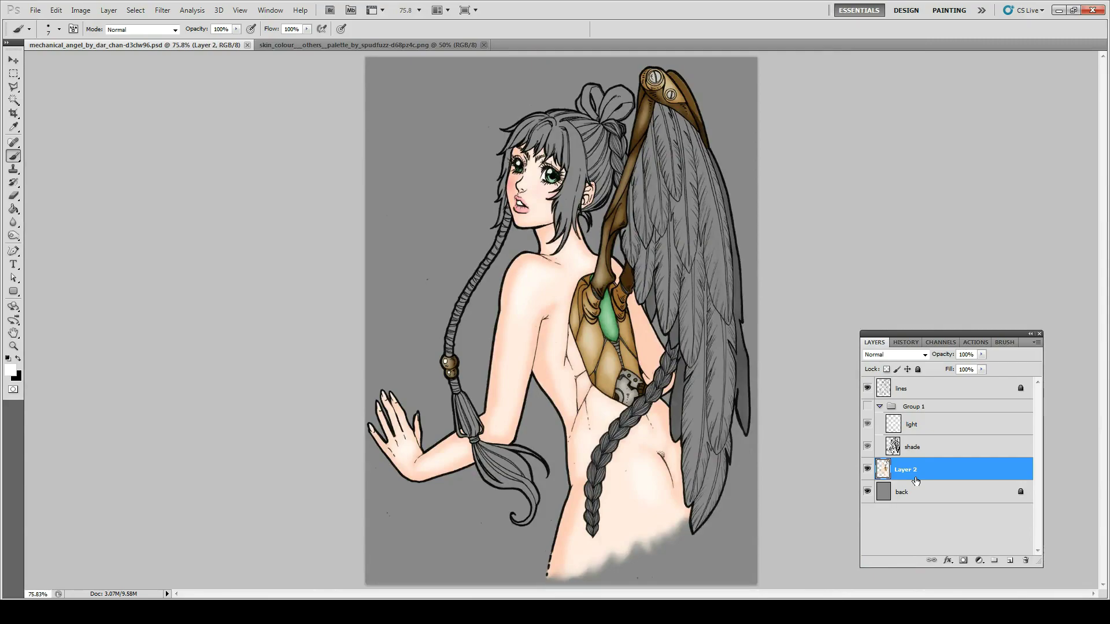
# - On a new layer below Layer 2, paint the upper and lower wing feathers white with a size-50 brush
pyautogui.keyDown('ctrl'); pyautogui.click(1002, 560); pyautogui.keyUp('ctrl')
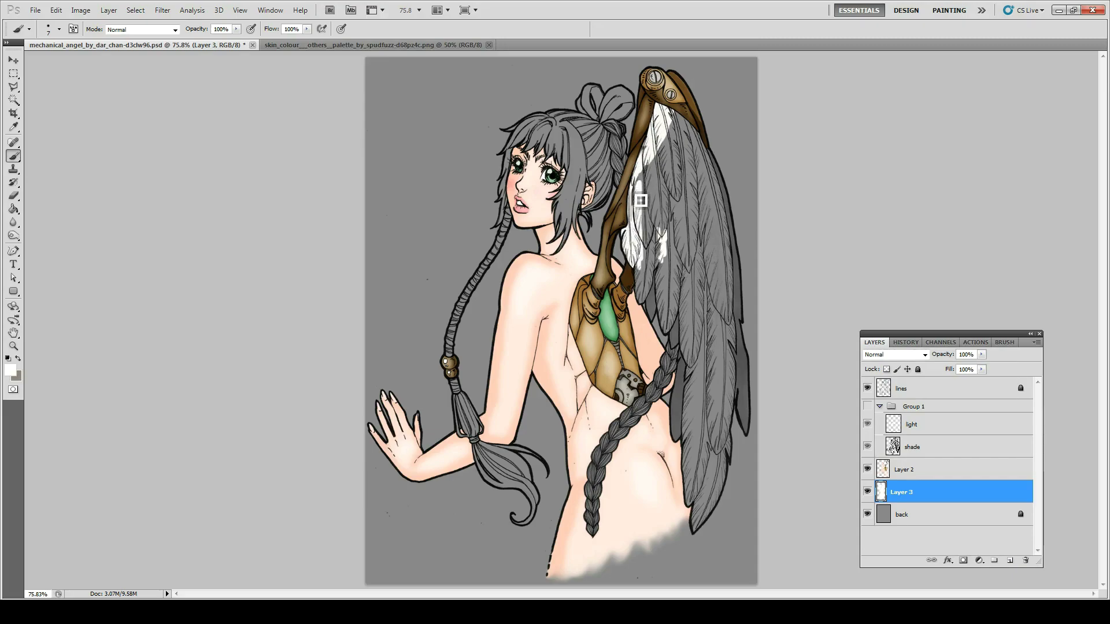
pyautogui.press(']')
pyautogui.press(']')
pyautogui.press(']')
pyautogui.moveTo(641, 200)
pyautogui.mouseDown()
pyautogui.moveTo(665, 144)
pyautogui.moveTo(687, 271)
pyautogui.mouseUp()
pyautogui.moveTo(705, 173)
pyautogui.mouseDown()
pyautogui.moveTo(722, 335)
pyautogui.moveTo(673, 181)
pyautogui.mouseUp()
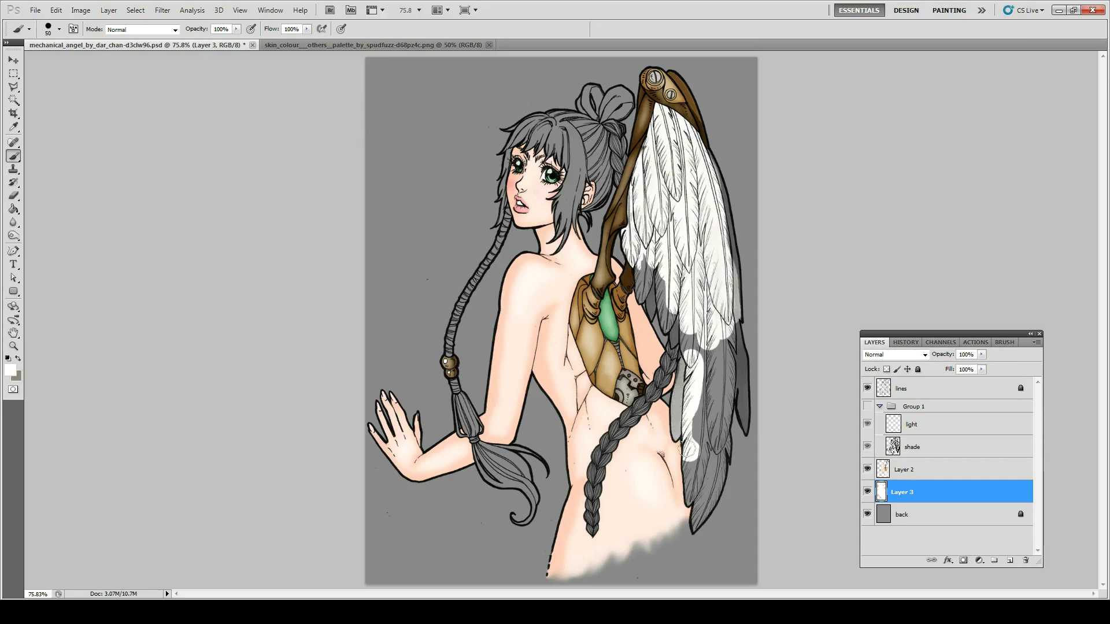
pyautogui.moveTo(690, 432); pyautogui.dragTo(708, 402)
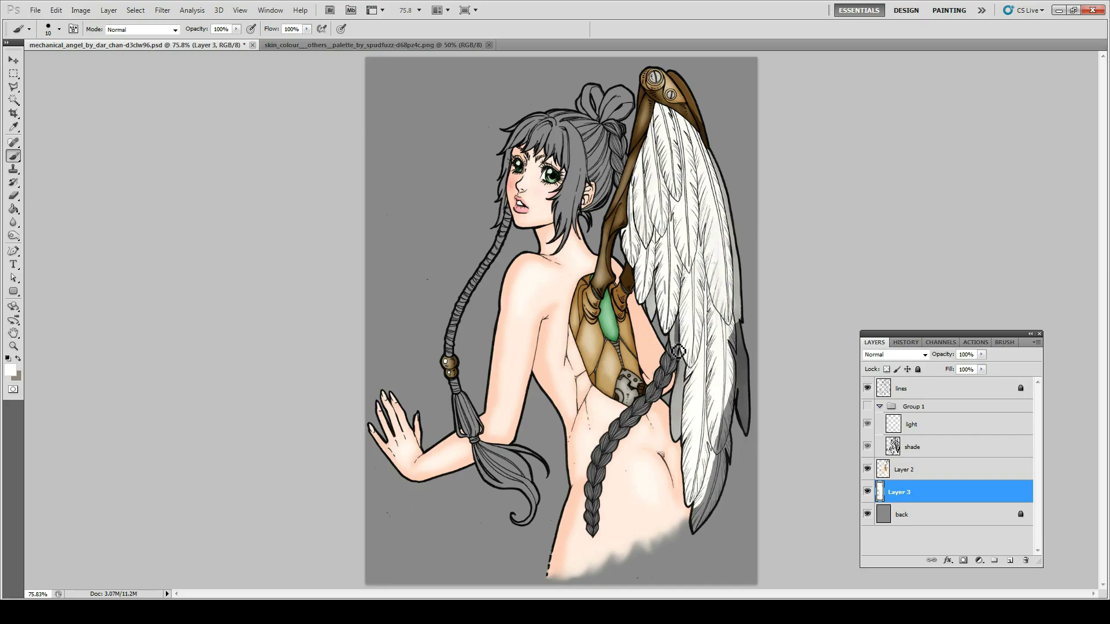
# - Lighten the shadow along the wing's right edge and the wing tip
pyautogui.scroll(2, 682, 406)
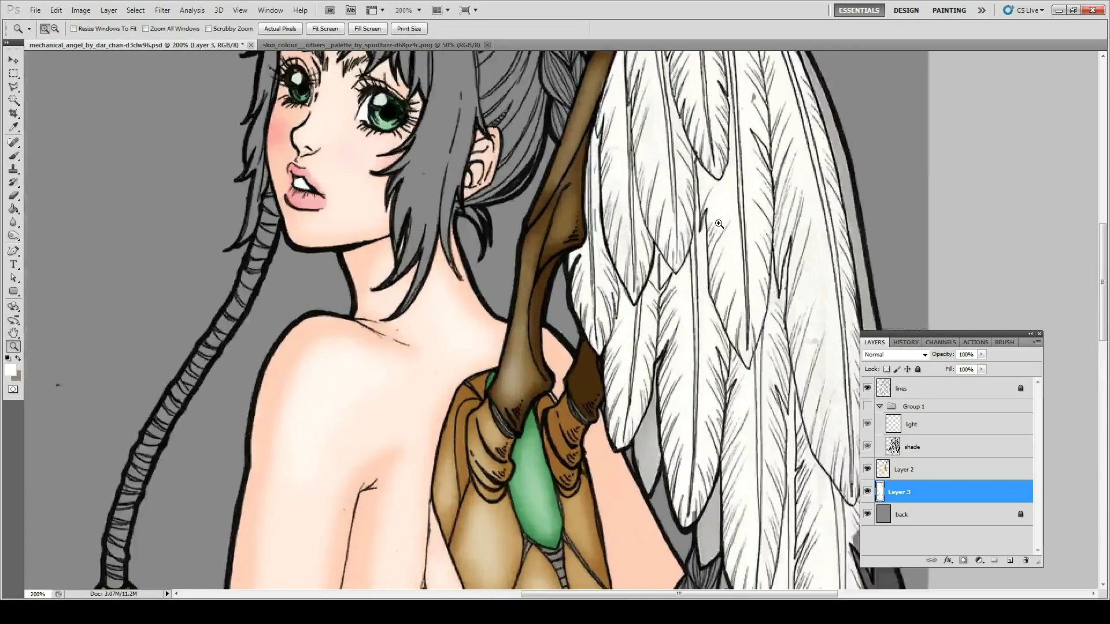
pyautogui.moveTo(659, 543)
pyautogui.mouseDown()
pyautogui.moveTo(571, 253)
pyautogui.moveTo(612, 479)
pyautogui.mouseUp()
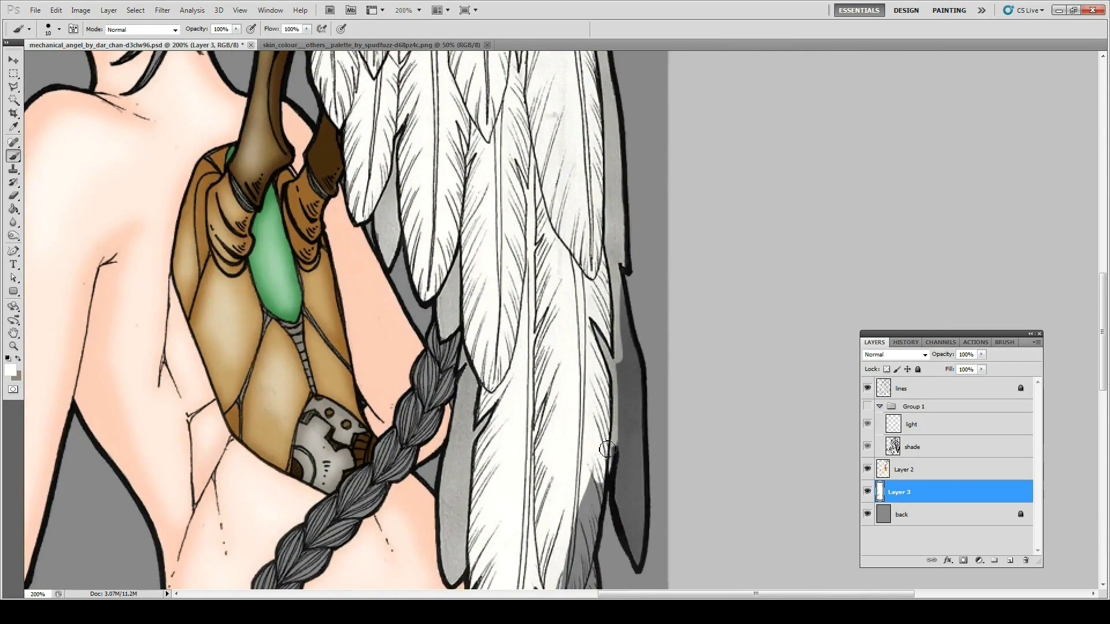
pyautogui.moveTo(630, 289); pyautogui.dragTo(618, 469)
pyautogui.moveTo(635, 381); pyautogui.dragTo(624, 473)
pyautogui.moveTo(387, 240); pyautogui.dragTo(365, 20)
pyautogui.moveTo(552, 257)
pyautogui.mouseDown()
pyautogui.moveTo(566, 394)
pyautogui.moveTo(497, 555)
pyautogui.mouseUp()
pyautogui.moveTo(520, 509); pyautogui.dragTo(520, 411)
# - Lighten the cord hanging from the hair
pyautogui.moveTo(87, 64); pyautogui.dragTo(511, 312)
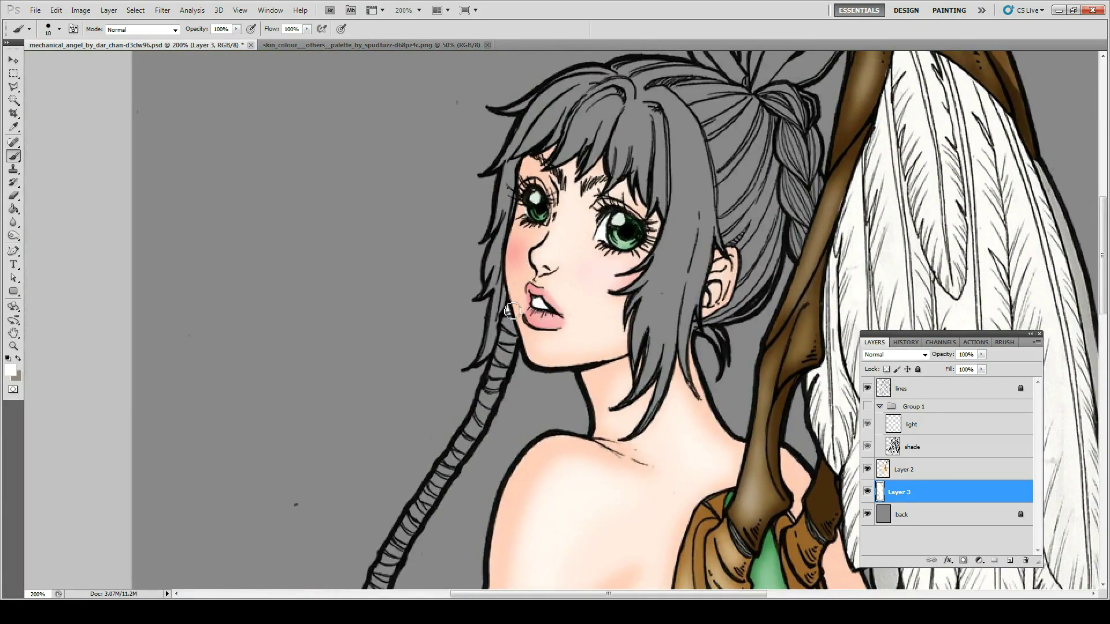
pyautogui.moveTo(479, 430); pyautogui.dragTo(410, 531)
pyautogui.moveTo(410, 532)
pyautogui.mouseDown()
pyautogui.moveTo(541, 318)
pyautogui.moveTo(499, 413)
pyautogui.moveTo(457, 260)
pyautogui.mouseUp()
pyautogui.moveTo(480, 404); pyautogui.dragTo(448, 281)
pyautogui.moveTo(520, 416); pyautogui.dragTo(507, 417)
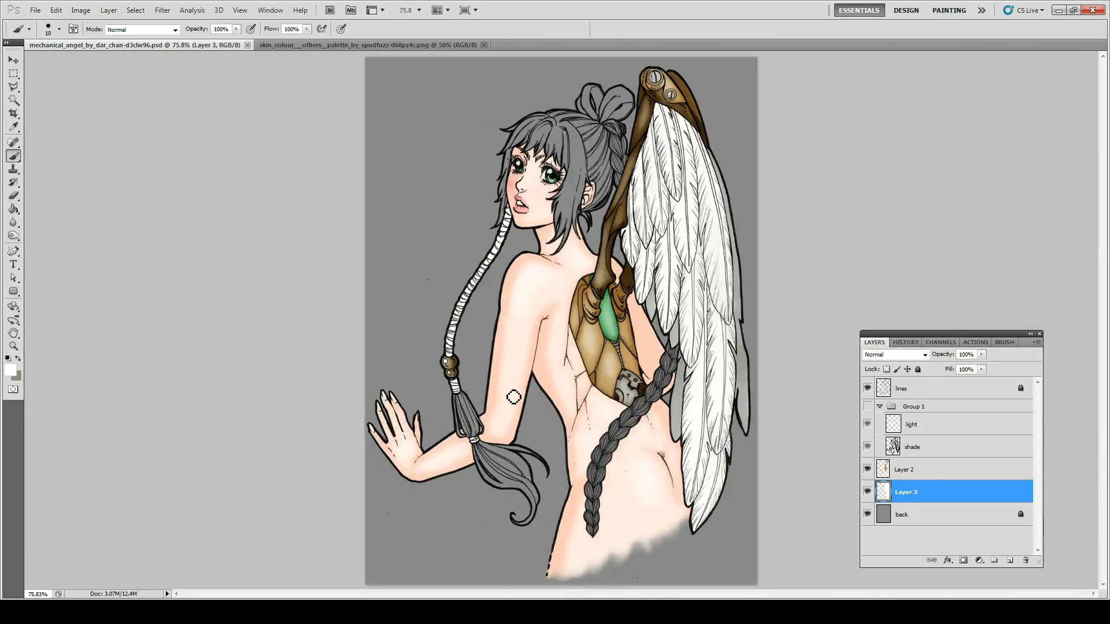
# - Duplicate the light and shade layers below Layer 2, keep Normal blend mode, and clip them to the layer below
pyautogui.click(912, 424)
pyautogui.keyDown('shift'); pyautogui.click(912, 447); pyautogui.keyUp('shift')
pyautogui.click(656, 183)
pyautogui.press('g')
pyautogui.click(520, 289)
pyautogui.click(894, 354)
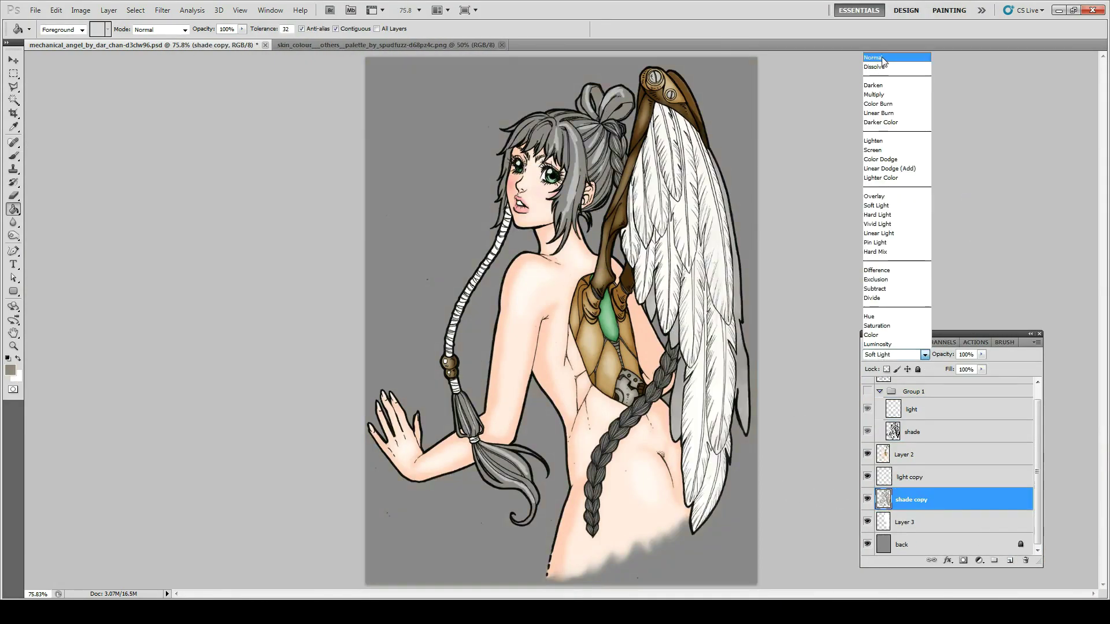
pyautogui.click(882, 60)
pyautogui.keyDown('shift'); pyautogui.click(909, 476); pyautogui.keyUp('shift')
pyautogui.hotkey('ctrl', 'alt', 'g')
# - Apply a Gaussian Blur to the shade copy layer
pyautogui.click(919, 500)
pyautogui.click(162, 10)
pyautogui.click(272, 151)
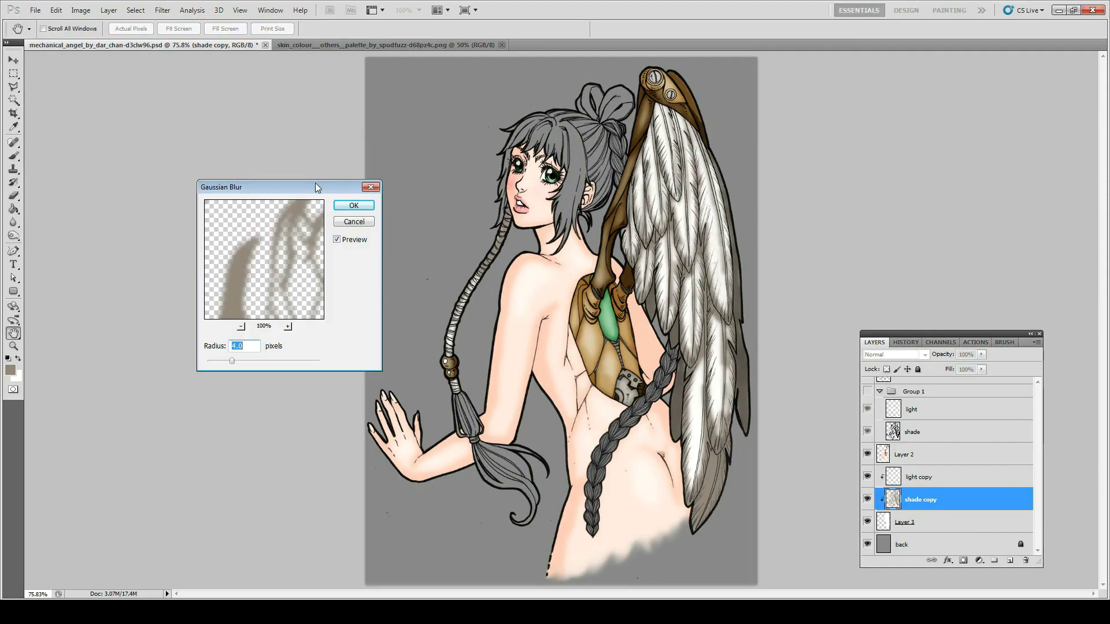
pyautogui.click(353, 205)
# - Add a new layer above Layer 3 for the hair and open the foreground Color Picker
pyautogui.click(918, 477)
pyautogui.click(909, 521)
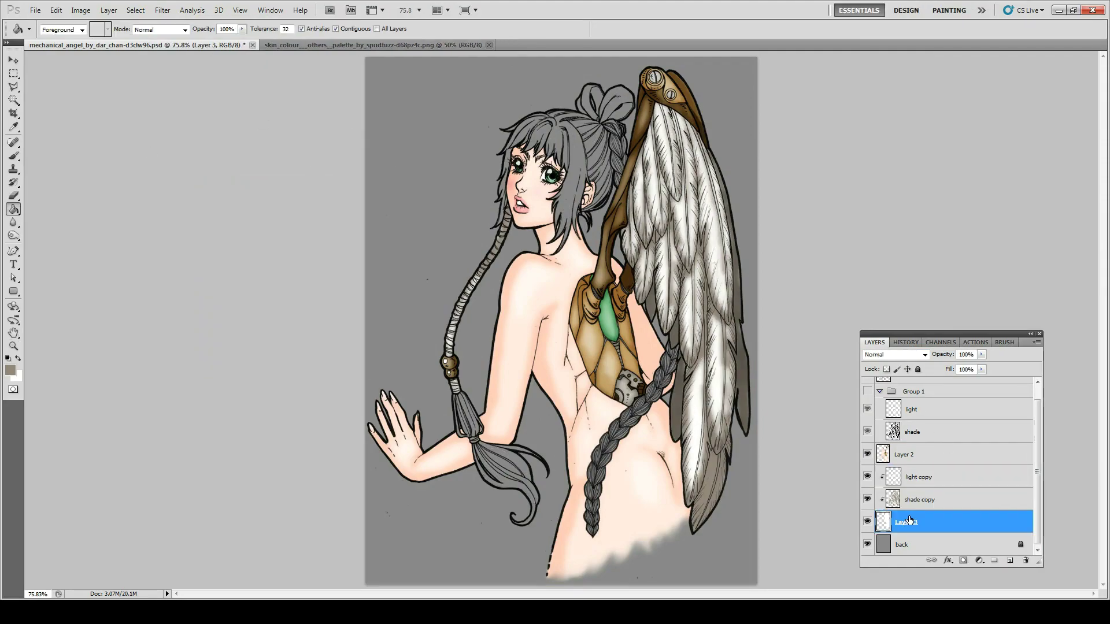
pyautogui.click(1009, 559)
pyautogui.click(10, 370)
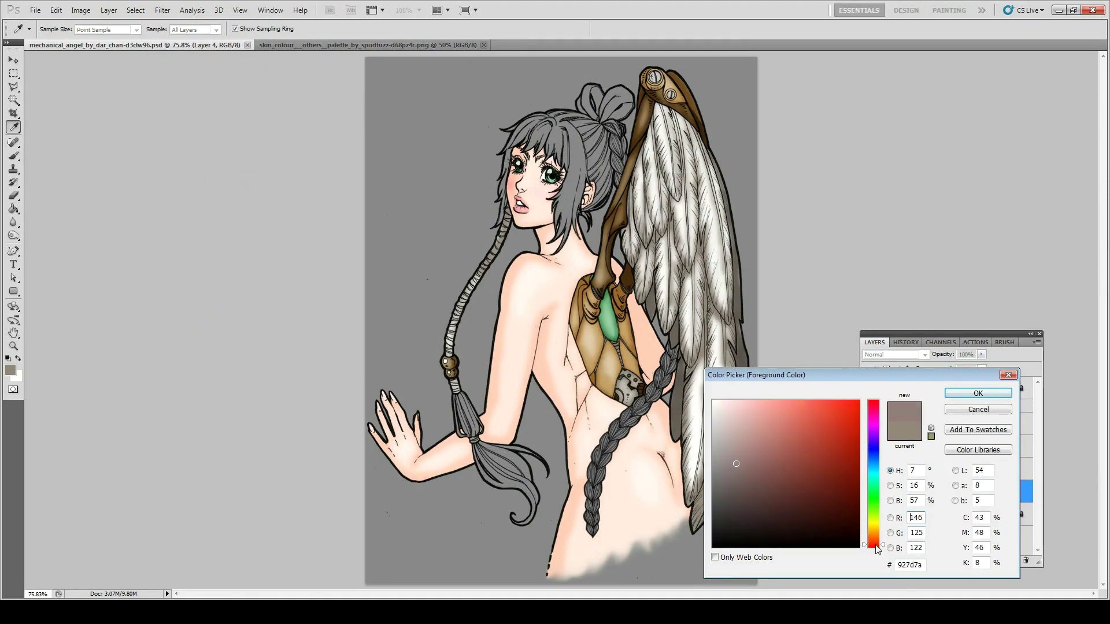
# - Choose a darker reddish-brown and brush a first stroke into the hair
pyautogui.click(790, 508)
pyautogui.click(977, 393)
pyautogui.press('g')
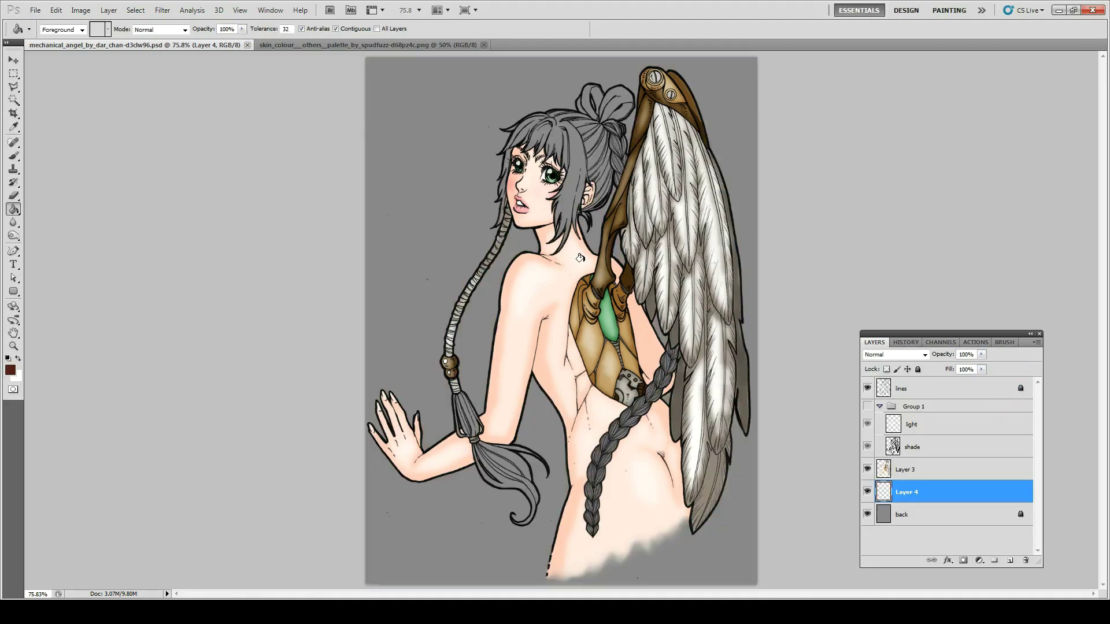
pyautogui.press('b')
pyautogui.moveTo(552, 152); pyautogui.dragTo(569, 138)
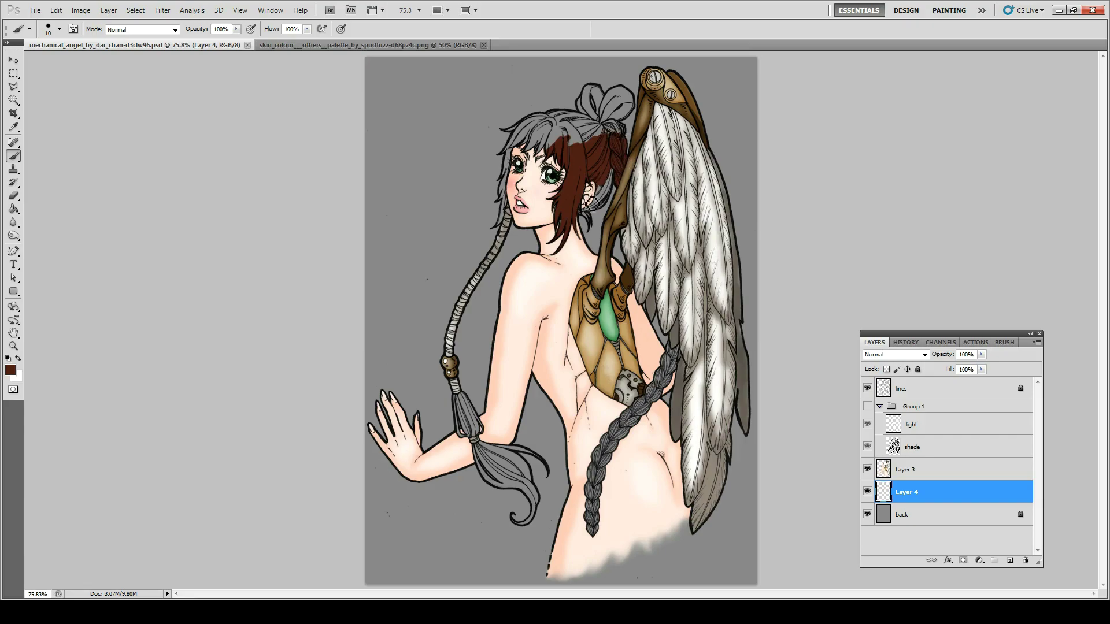
pyautogui.moveTo(622, 140); pyautogui.dragTo(542, 312)
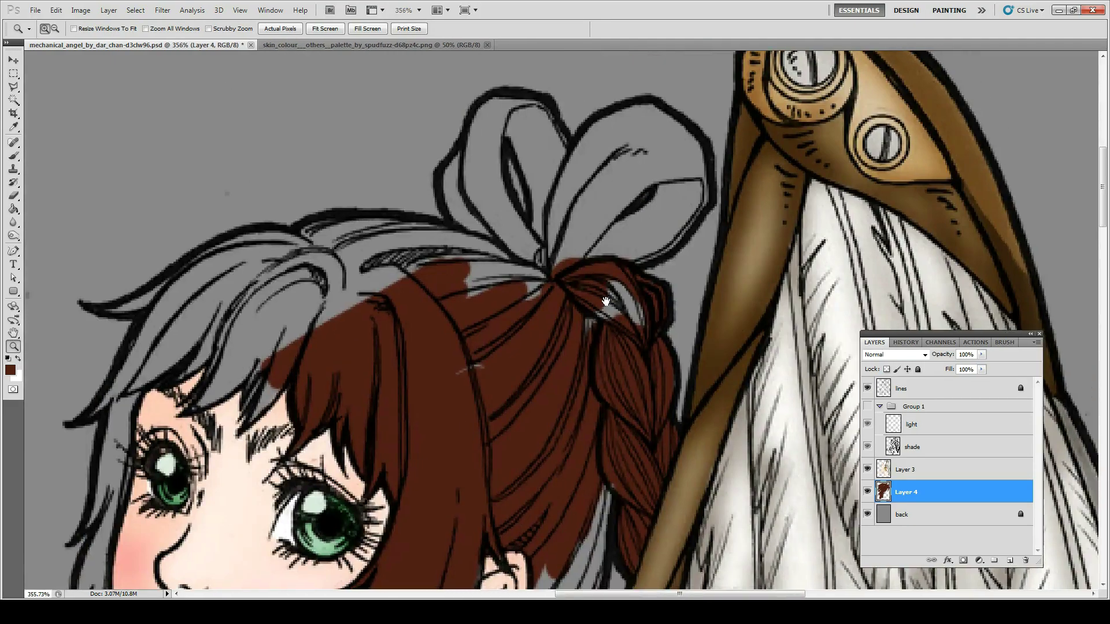
pyautogui.hotkey('ctrl', '0')
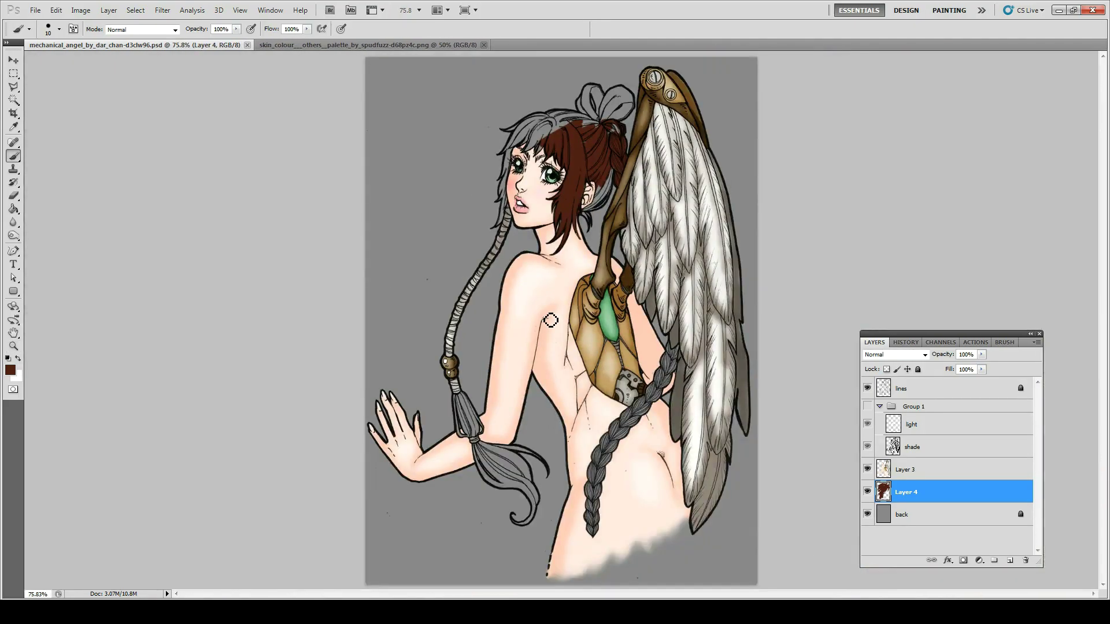
# - On a new layer for the hair bow, paint the left bow petal white
pyautogui.click(1009, 560)
pyautogui.press('x')
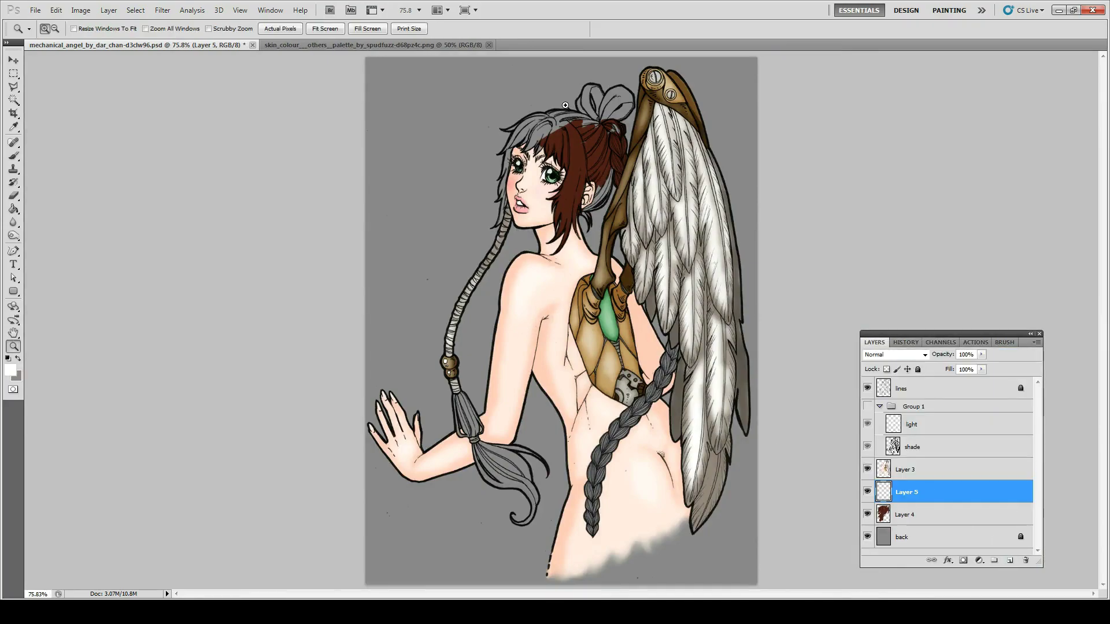
pyautogui.moveTo(618, 87); pyautogui.dragTo(574, 208)
pyautogui.moveTo(261, 145)
pyautogui.mouseDown()
pyautogui.moveTo(220, 347)
pyautogui.moveTo(240, 231)
pyautogui.moveTo(370, 196)
pyautogui.moveTo(439, 287)
pyautogui.moveTo(476, 449)
pyautogui.moveTo(488, 409)
pyautogui.moveTo(706, 345)
pyautogui.mouseUp()
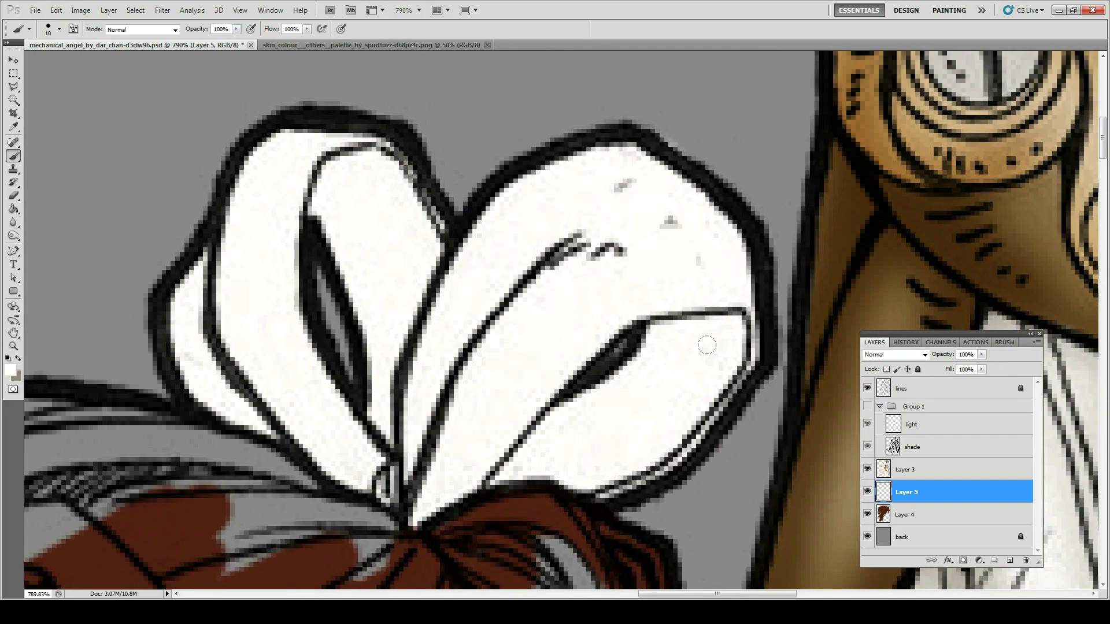
# - Duplicate the light and shade layers, set the shade copy to Soft Light, and clip them to the bow layer
pyautogui.rightClick(902, 445)
pyautogui.click(951, 212)
pyautogui.click(912, 476)
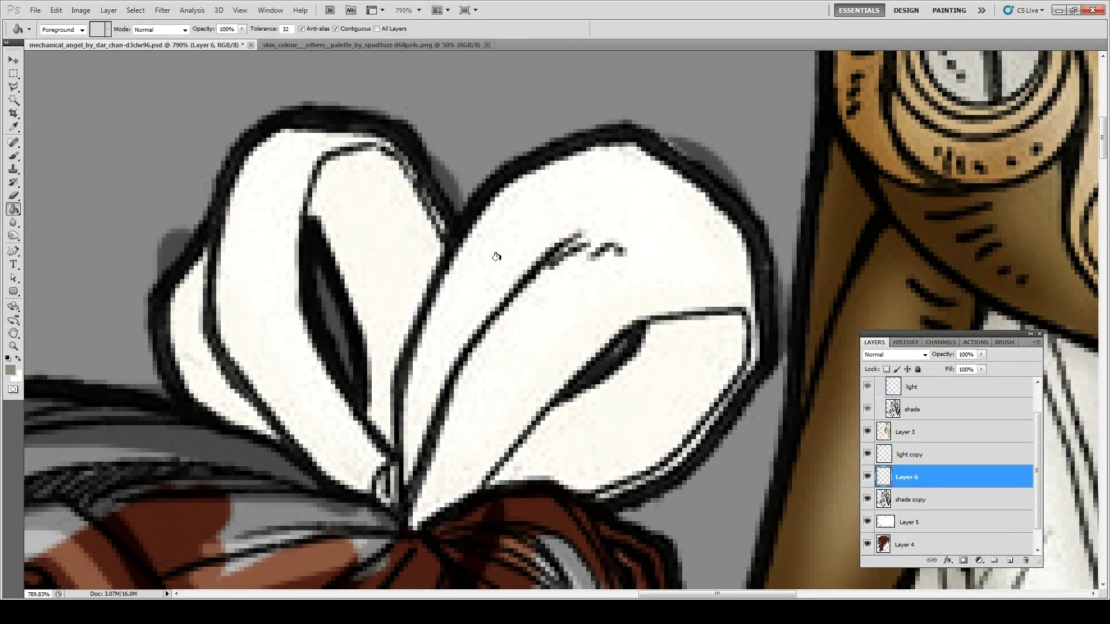
pyautogui.click(893, 354)
pyautogui.click(875, 205)
pyautogui.click(893, 354)
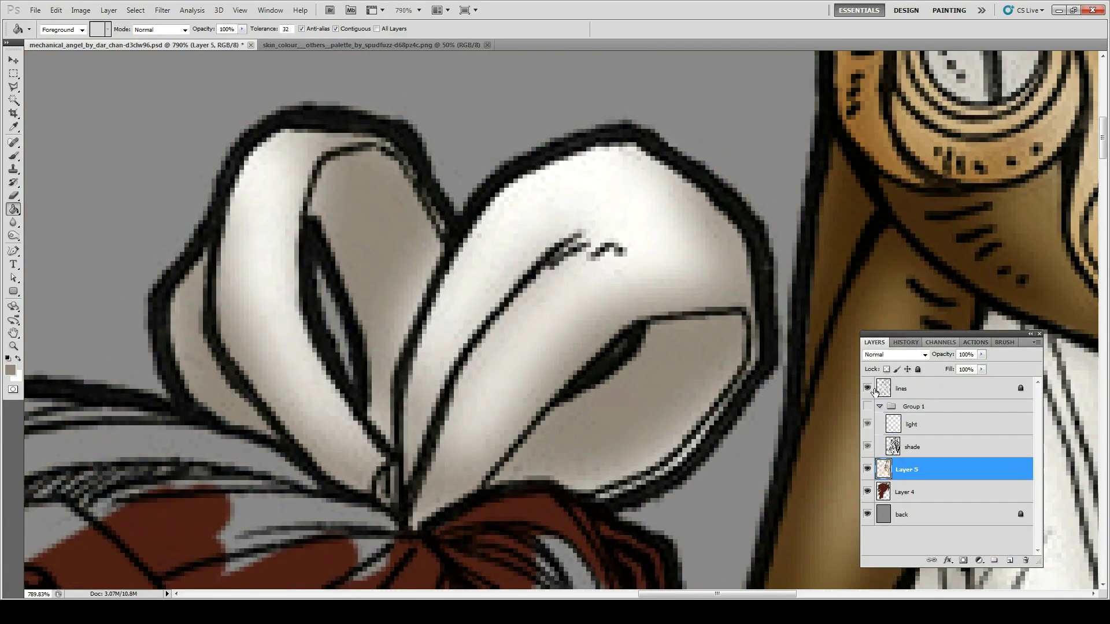
pyautogui.click(868, 393)
pyautogui.click(904, 492)
# - Fill the upper-left hair and grey hair wedge with brown, undoing a stray eraser streak
pyautogui.moveTo(427, 231); pyautogui.dragTo(69, 260)
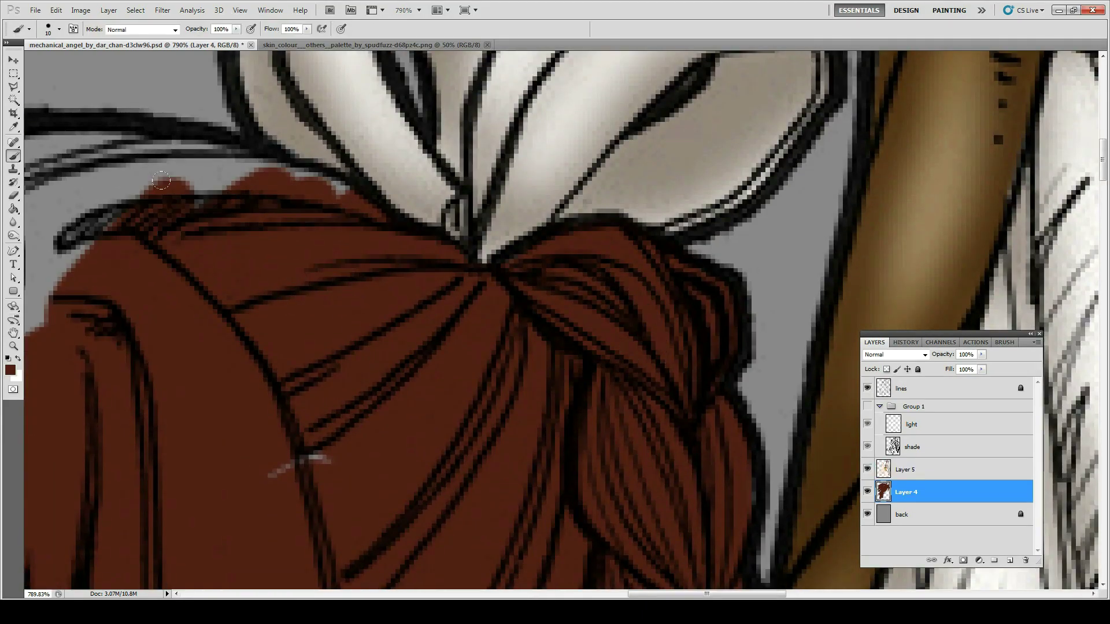
pyautogui.moveTo(121, 208); pyautogui.dragTo(242, 236)
pyautogui.moveTo(503, 110); pyautogui.dragTo(404, 243)
pyautogui.press('e')
pyautogui.moveTo(769, 188); pyautogui.dragTo(682, 271)
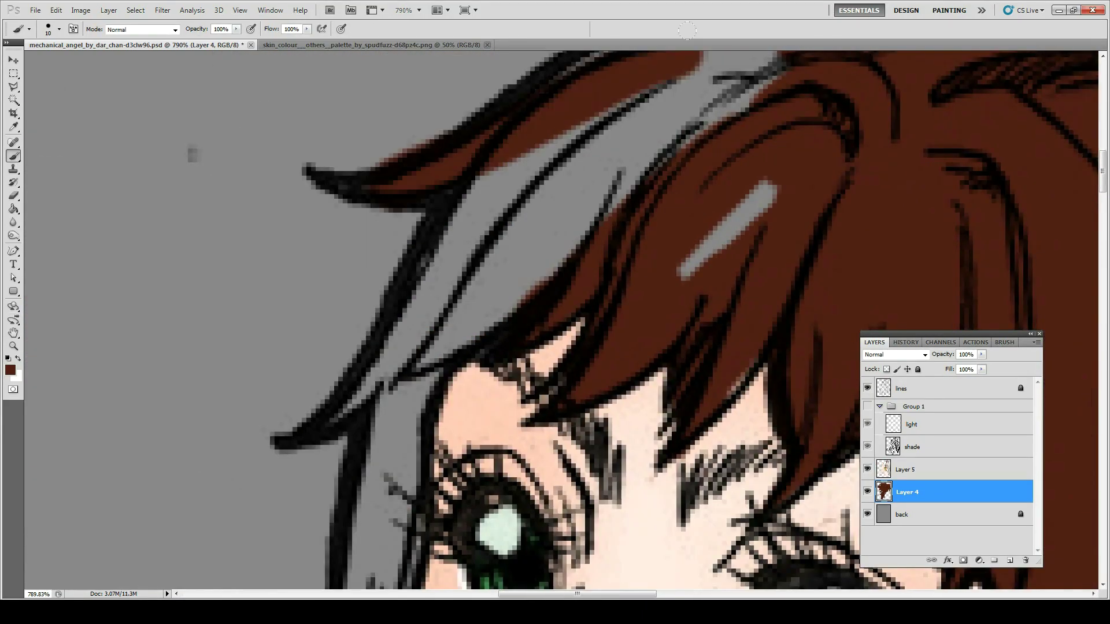
pyautogui.hotkey('ctrl', 'z')
pyautogui.hotkey('alt', ']')
pyautogui.press('s')
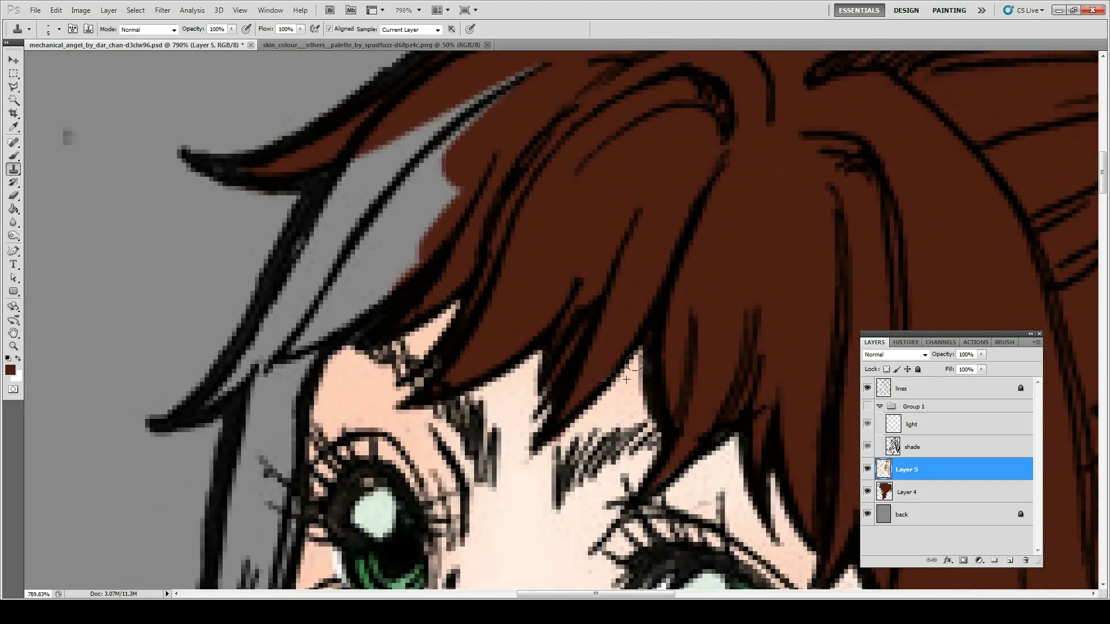
pyautogui.hotkey('alt', '[')
pyautogui.press('b')
# - Cover the remaining grey hair beside the face with brown
pyautogui.moveTo(231, 393); pyautogui.dragTo(520, 81)
pyautogui.moveTo(260, 457); pyautogui.dragTo(404, 260)
pyautogui.moveTo(347, 463); pyautogui.dragTo(457, 289)
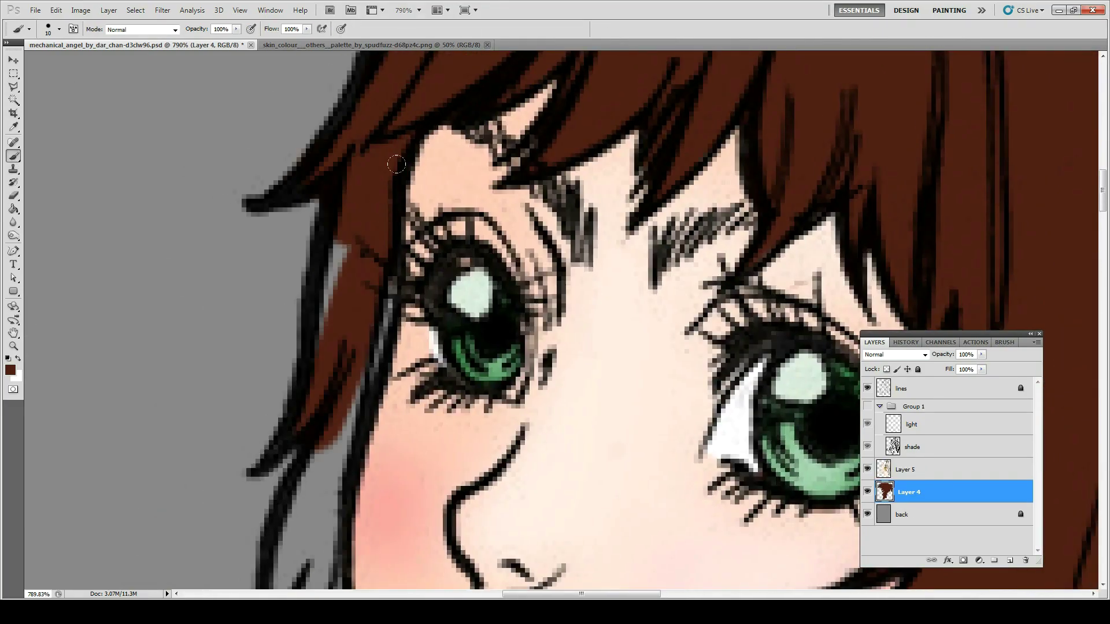
pyautogui.moveTo(341, 529); pyautogui.dragTo(390, 304)
pyautogui.moveTo(323, 486); pyautogui.dragTo(358, 226)
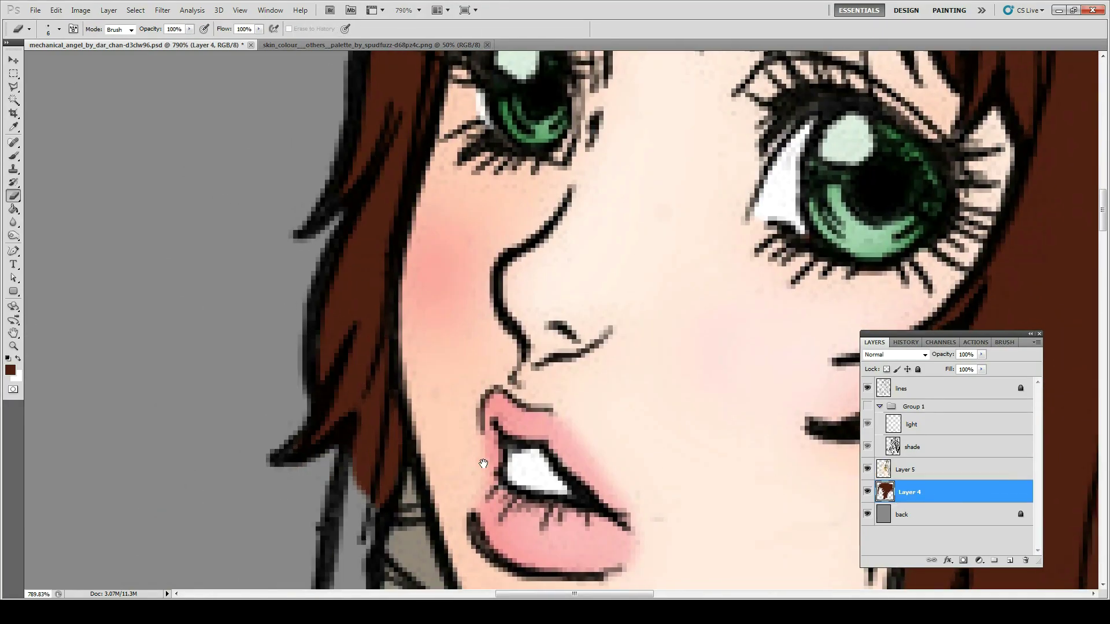
pyautogui.moveTo(370, 462); pyautogui.dragTo(399, 211)
pyautogui.moveTo(347, 462); pyautogui.dragTo(394, 209)
# - Paint a black patch at the top of the tassel near the cord
pyautogui.hotkey('alt', ']')
pyautogui.press('d')
pyautogui.moveTo(404, 520); pyautogui.dragTo(520, 173)
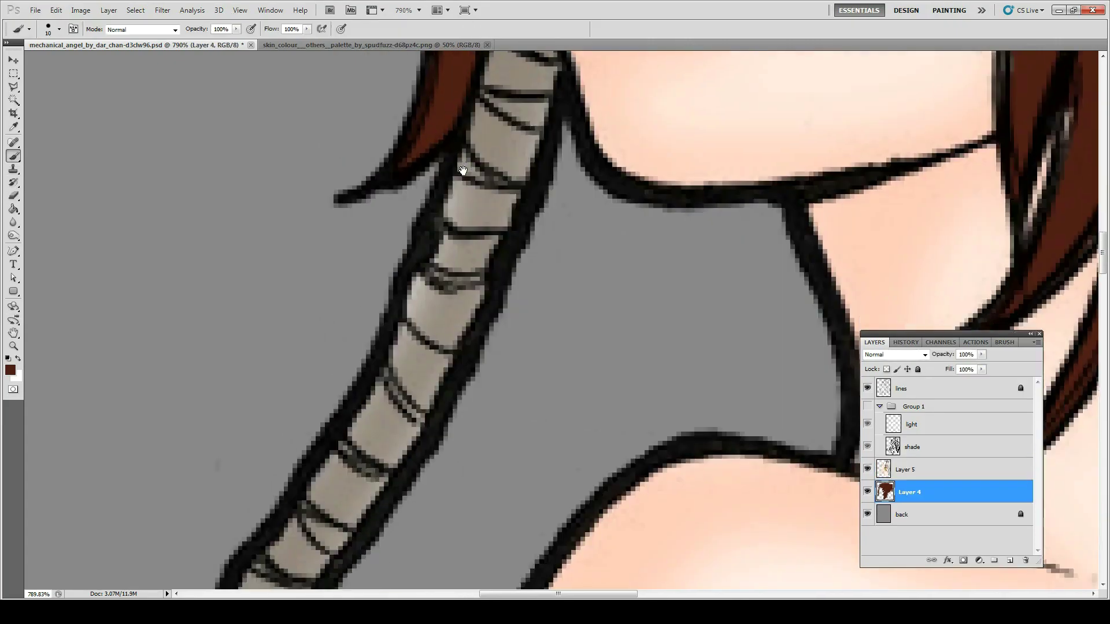
pyautogui.click(867, 514)
pyautogui.press('s')
pyautogui.moveTo(528, 310)
pyautogui.mouseDown()
pyautogui.moveTo(602, 154)
pyautogui.moveTo(454, 372)
pyautogui.moveTo(456, 302)
pyautogui.moveTo(439, 520)
pyautogui.moveTo(462, 232)
pyautogui.mouseUp()
pyautogui.hotkey('alt', '[')
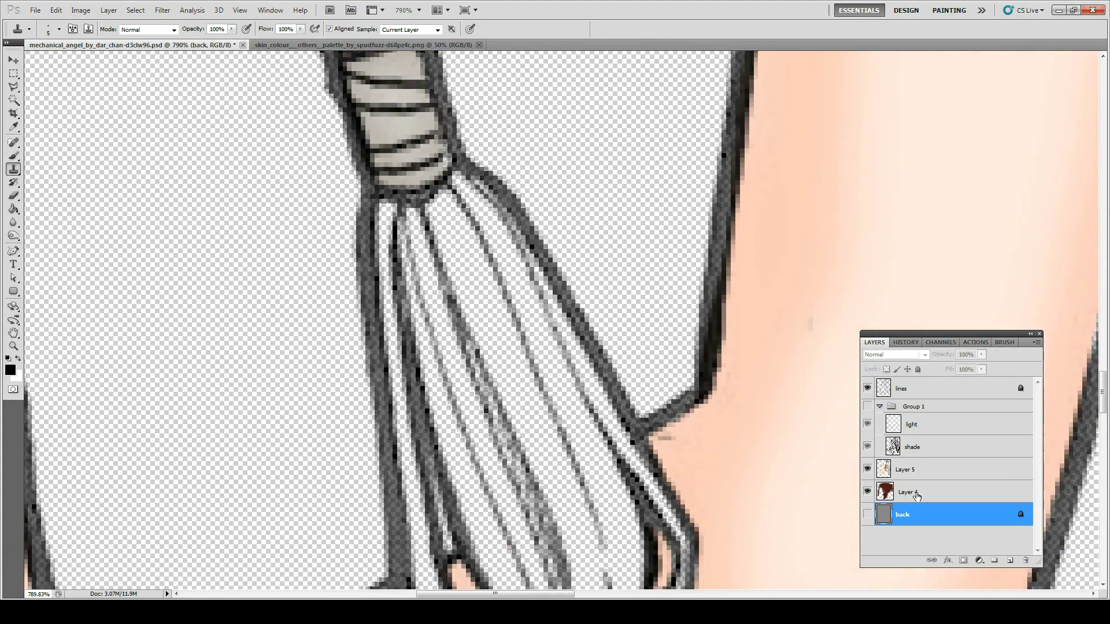
pyautogui.click(867, 514)
pyautogui.press('b')
pyautogui.moveTo(457, 289); pyautogui.dragTo(428, 191)
pyautogui.hotkey('ctrl', '0')
# - Paint the tassel strands and curled tip brown, erasing spill outside the tassel
pyautogui.keyDown('alt'); pyautogui.click(529, 167); pyautogui.keyUp('alt')
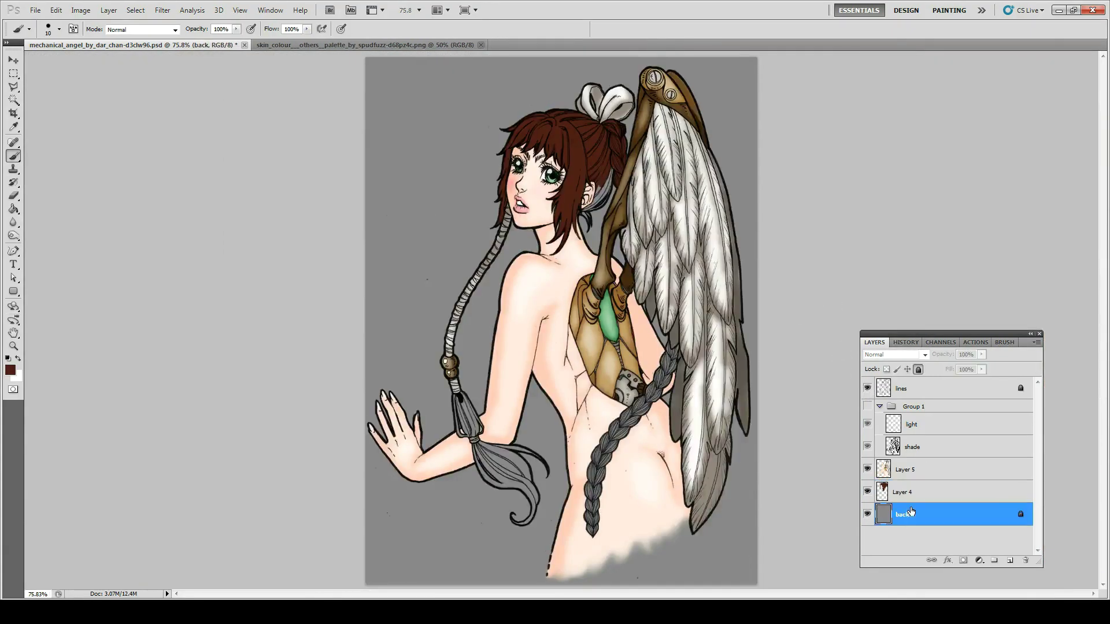
pyautogui.scroll(5, 341, 185)
pyautogui.moveTo(341, 185)
pyautogui.mouseDown()
pyautogui.moveTo(370, 318)
pyautogui.moveTo(428, 393)
pyautogui.moveTo(393, 301)
pyautogui.moveTo(449, 242)
pyautogui.moveTo(462, 382)
pyautogui.moveTo(338, 156)
pyautogui.mouseUp()
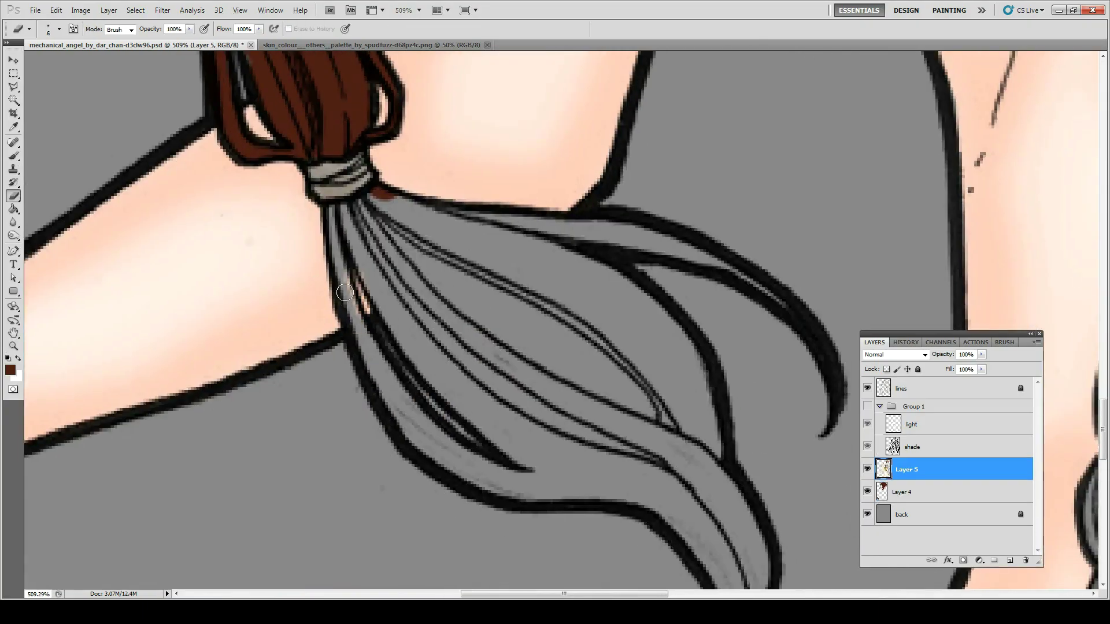
pyautogui.moveTo(347, 197); pyautogui.dragTo(497, 249)
pyautogui.moveTo(404, 260)
pyautogui.mouseDown()
pyautogui.moveTo(456, 404)
pyautogui.moveTo(558, 480)
pyautogui.mouseUp()
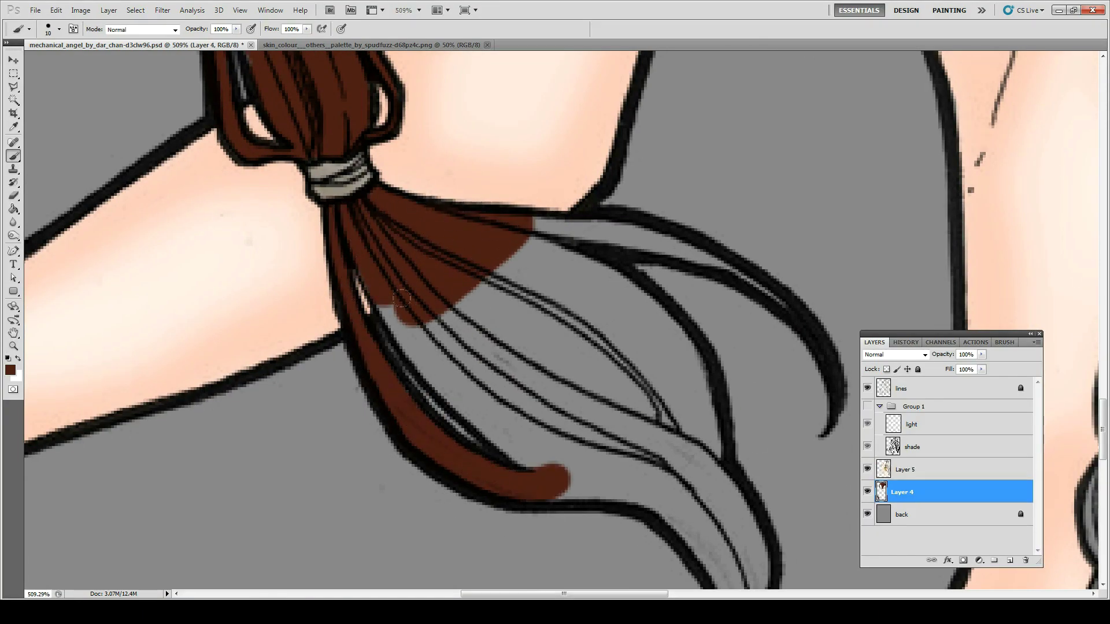
pyautogui.press('e')
pyautogui.moveTo(462, 399)
pyautogui.mouseDown()
pyautogui.moveTo(428, 323)
pyautogui.moveTo(532, 232)
pyautogui.moveTo(786, 301)
pyautogui.mouseUp()
# - Fill the rest of the tassel brown and tidy the edges with the eraser
pyautogui.press('b')
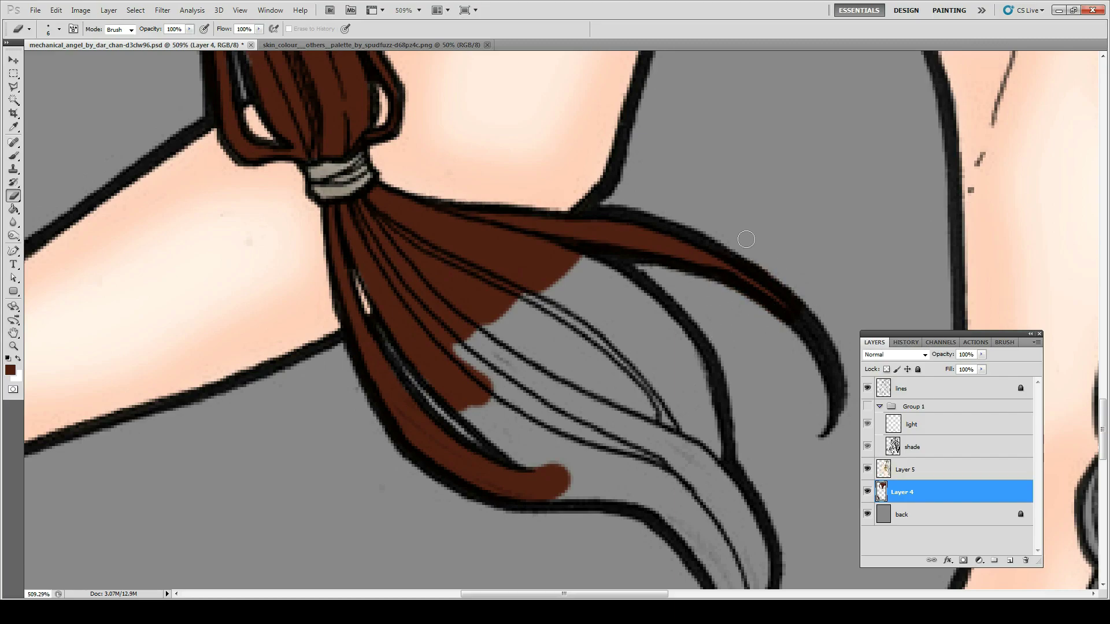
pyautogui.moveTo(541, 453); pyautogui.dragTo(512, 346)
pyautogui.moveTo(462, 242)
pyautogui.mouseDown()
pyautogui.moveTo(653, 347)
pyautogui.moveTo(624, 323)
pyautogui.moveTo(549, 370)
pyautogui.mouseUp()
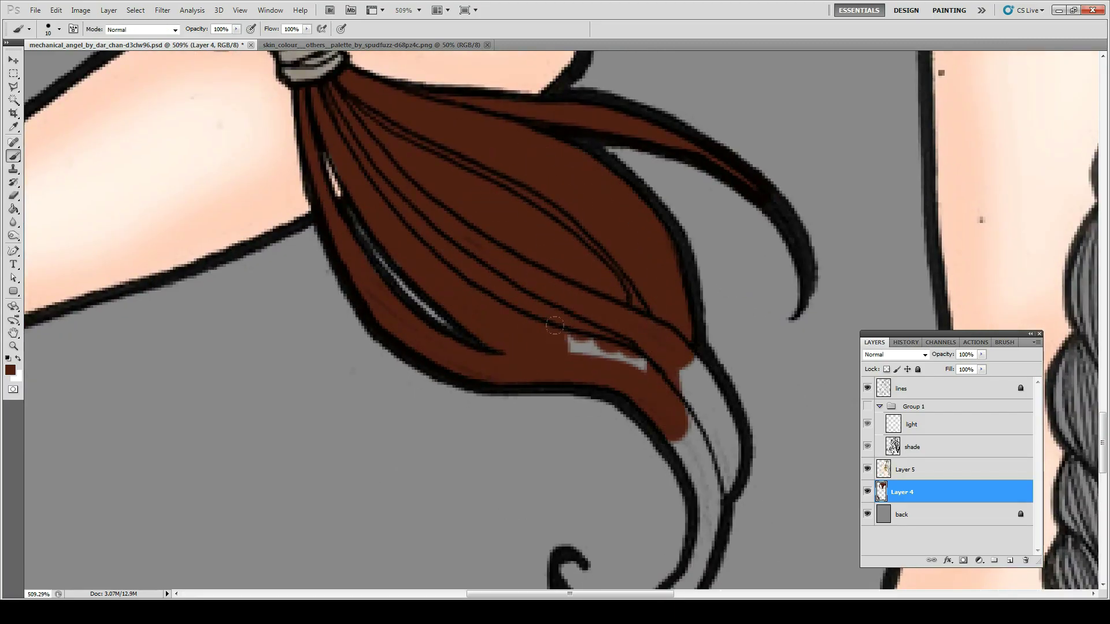
pyautogui.moveTo(710, 502)
pyautogui.mouseDown()
pyautogui.moveTo(698, 393)
pyautogui.moveTo(578, 439)
pyautogui.mouseUp()
pyautogui.hotkey('ctrl', '-')
pyautogui.press('e')
pyautogui.moveTo(722, 393); pyautogui.dragTo(578, 445)
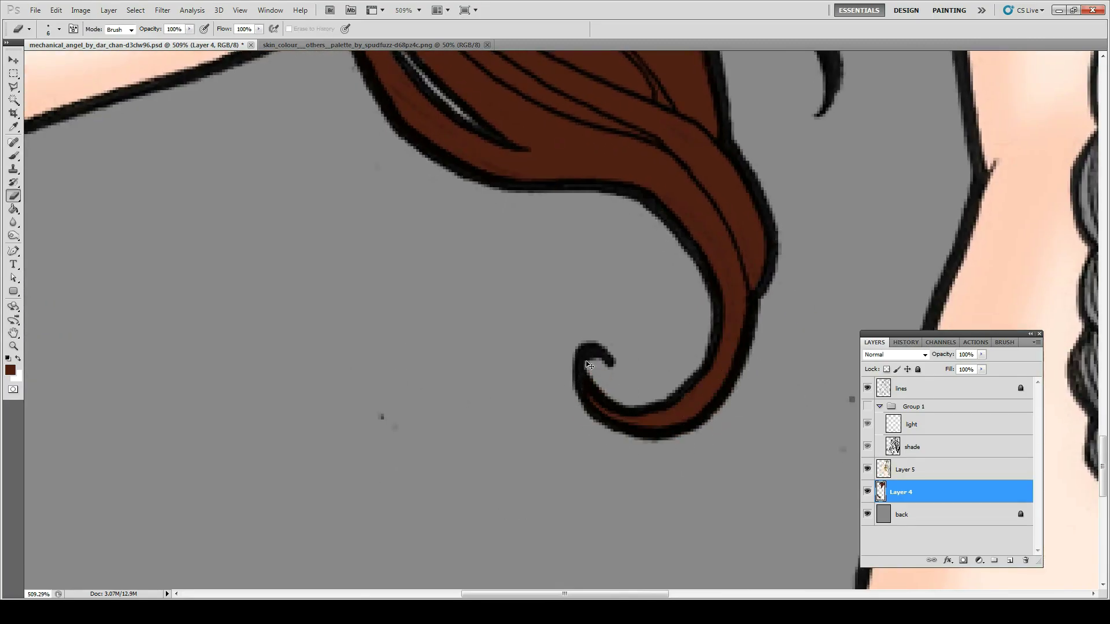
pyautogui.hotkey('ctrl', '0')
# - Step through History back to the latest painting state, then brush the lower braid brown
pyautogui.click(905, 342)
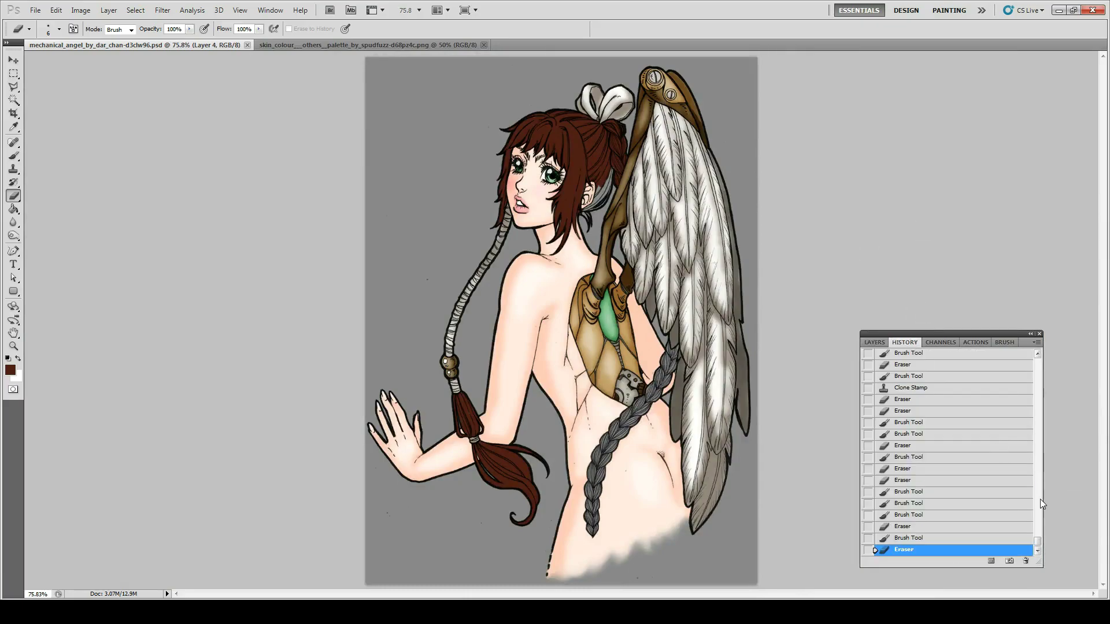
pyautogui.click(945, 512)
pyautogui.click(925, 489)
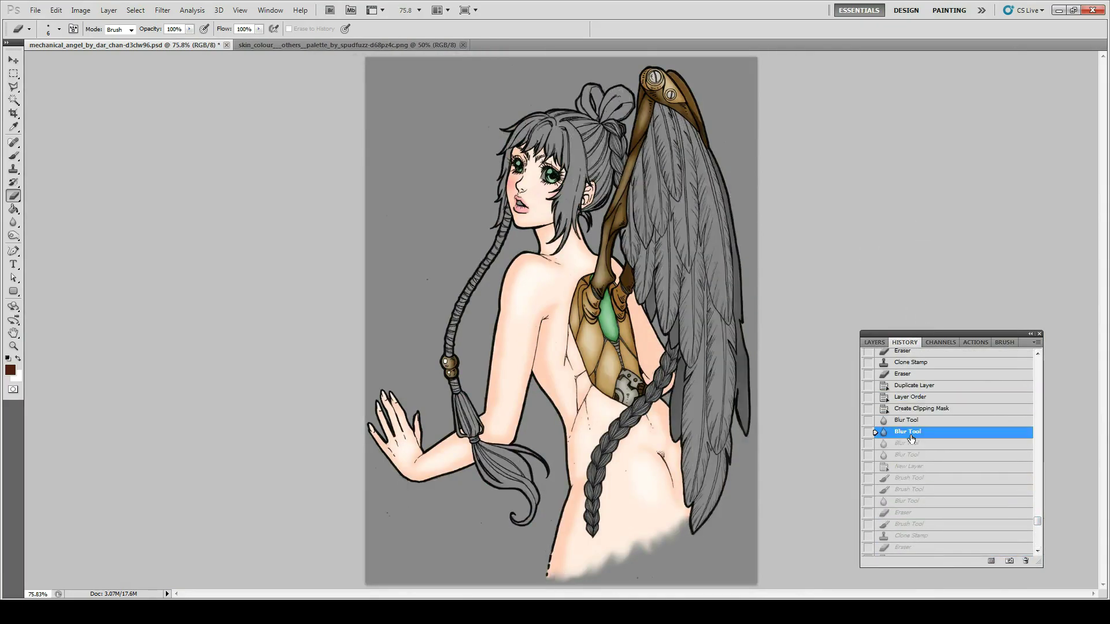
pyautogui.click(925, 437)
pyautogui.scroll(-3, 945, 451)
pyautogui.click(924, 489)
pyautogui.click(873, 342)
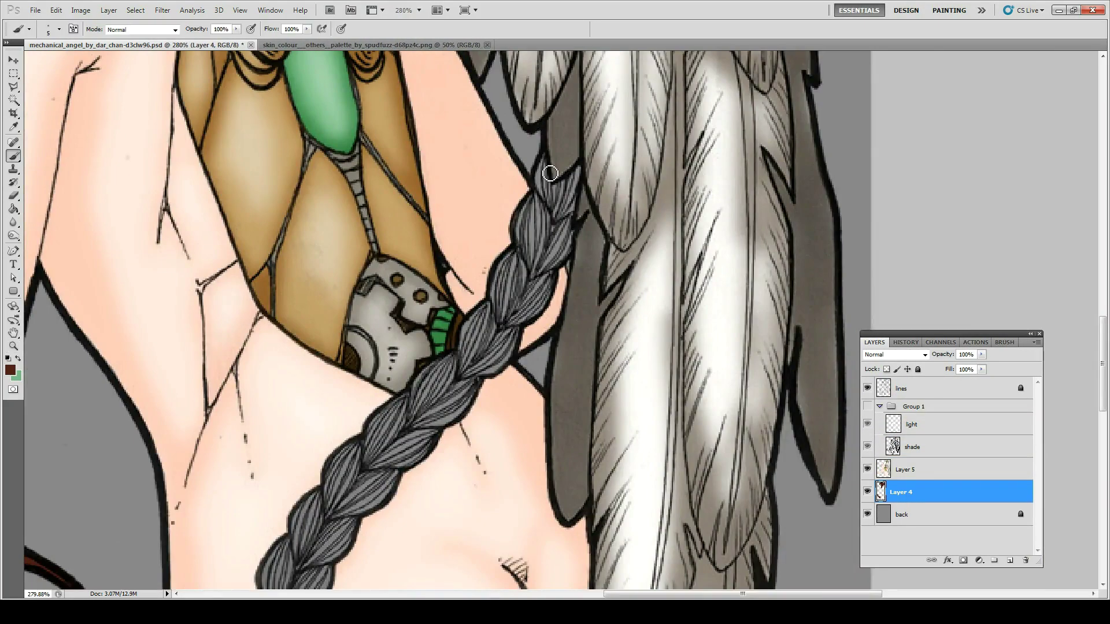
pyautogui.moveTo(550, 173); pyautogui.dragTo(516, 264)
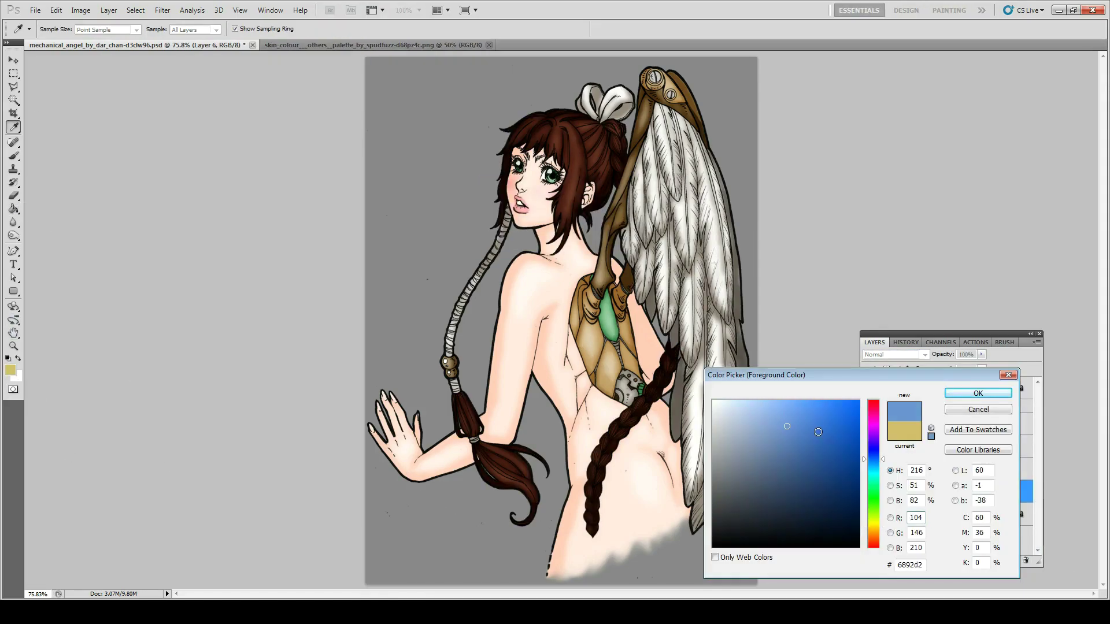
# - Fill the background with blue, then refill it with a lighter blue
pyautogui.press('Return')
pyautogui.press('g')
pyautogui.click(467, 198)
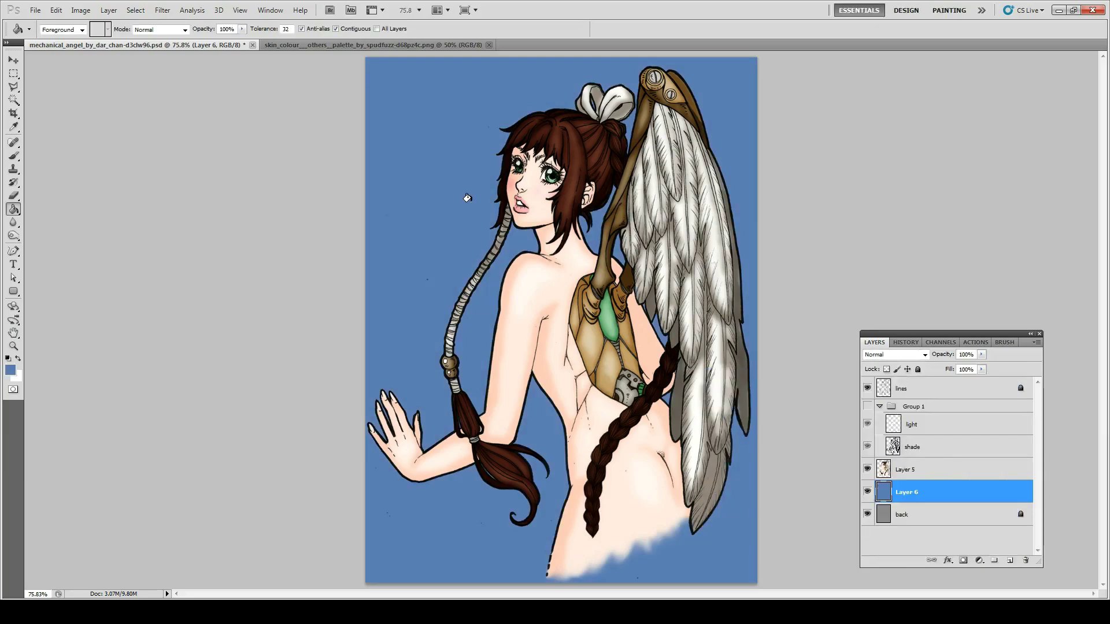
pyautogui.click(10, 369)
pyautogui.click(967, 398)
pyautogui.click(467, 197)
# - On a new layer, draw a white radial gradient glow from the top-right and fade it to about half opacity
pyautogui.click(1010, 560)
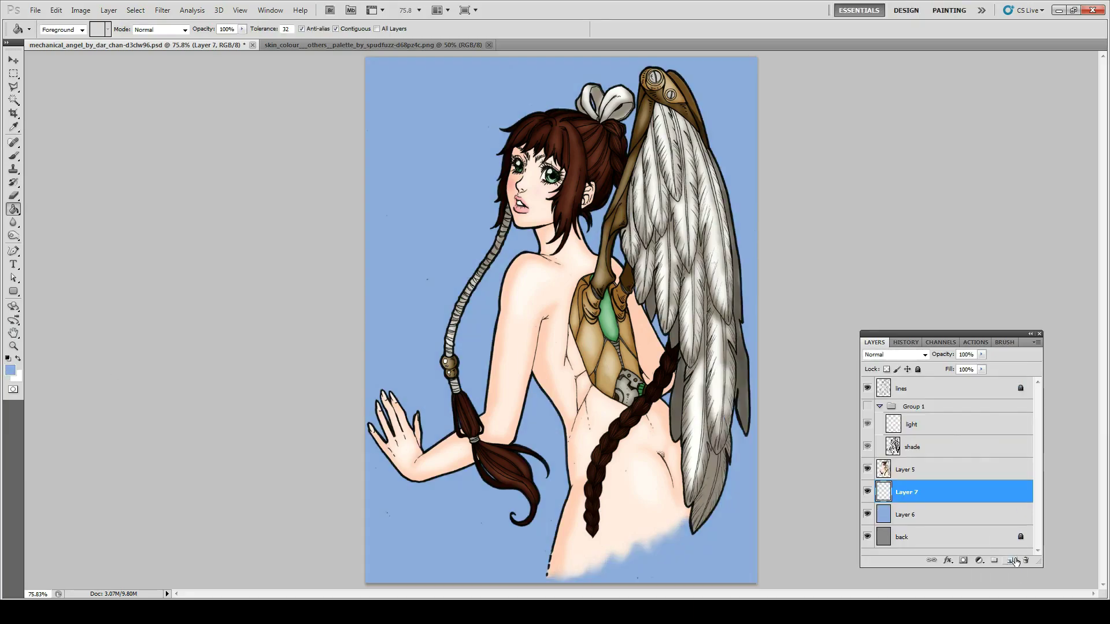
pyautogui.click(18, 360)
pyautogui.rightClick(14, 209)
pyautogui.click(63, 208)
pyautogui.click(118, 29)
pyautogui.moveTo(419, 133); pyautogui.dragTo(567, 335)
pyautogui.moveTo(981, 355)
pyautogui.mouseDown()
pyautogui.moveTo(943, 369)
pyautogui.moveTo(962, 370)
pyautogui.mouseUp()
pyautogui.click(1009, 560)
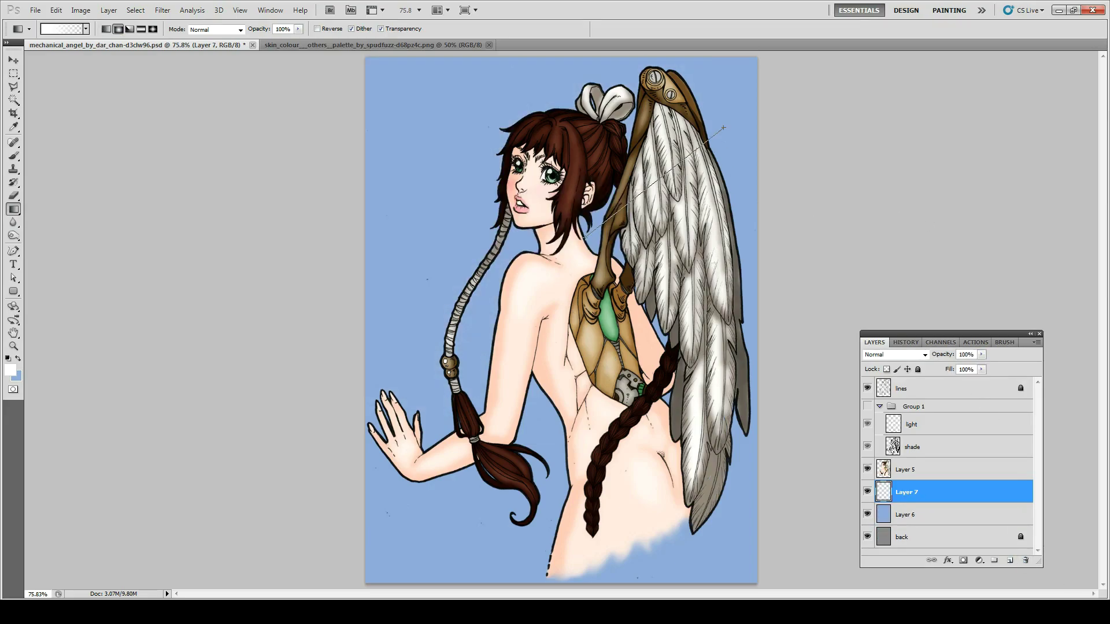
pyautogui.moveTo(745, 70); pyautogui.dragTo(613, 232)
pyautogui.click(981, 354)
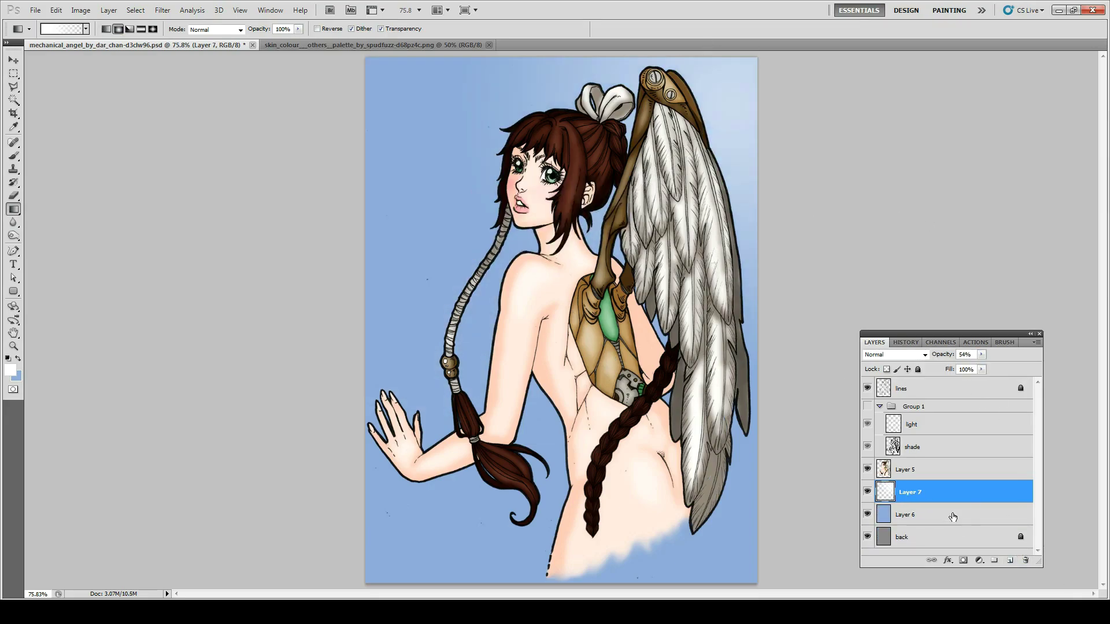
# - On another new layer, draw a dark gradient from the bottom-left corner
pyautogui.keyDown('ctrl'); pyautogui.click(1009, 560); pyautogui.keyUp('ctrl')
pyautogui.press('d')
pyautogui.moveTo(376, 578)
pyautogui.mouseDown()
pyautogui.moveTo(528, 379)
pyautogui.moveTo(529, 436)
pyautogui.mouseUp()
pyautogui.hotkey('ctrl', 'z')
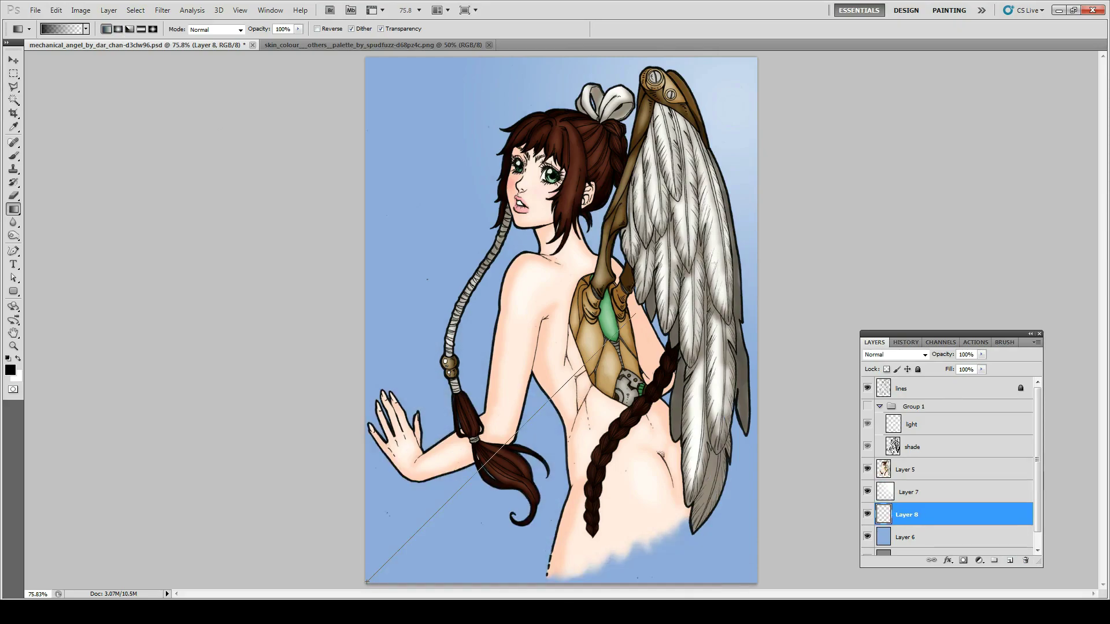
pyautogui.moveTo(980, 355)
pyautogui.mouseDown()
pyautogui.moveTo(945, 368)
pyautogui.moveTo(1018, 370)
pyautogui.mouseUp()
# - Set the dark gradient Layer 8 to Soft Light and strengthen its opacity
pyautogui.press('b')
pyautogui.click(896, 354)
pyautogui.click(896, 197)
# - Add a new cloud layer and load the cloud brush set from the extra brushes folder
pyautogui.keyDown('ctrl'); pyautogui.click(1010, 560); pyautogui.keyUp('ctrl')
pyautogui.rightClick(563, 272)
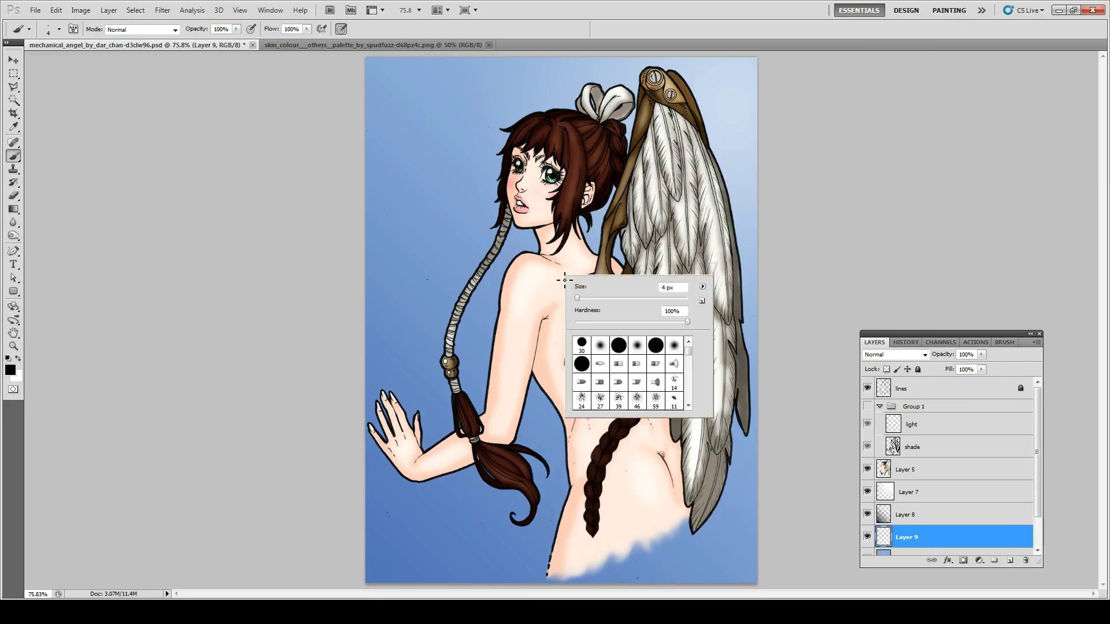
pyautogui.click(702, 290)
pyautogui.click(740, 401)
pyautogui.click(628, 139)
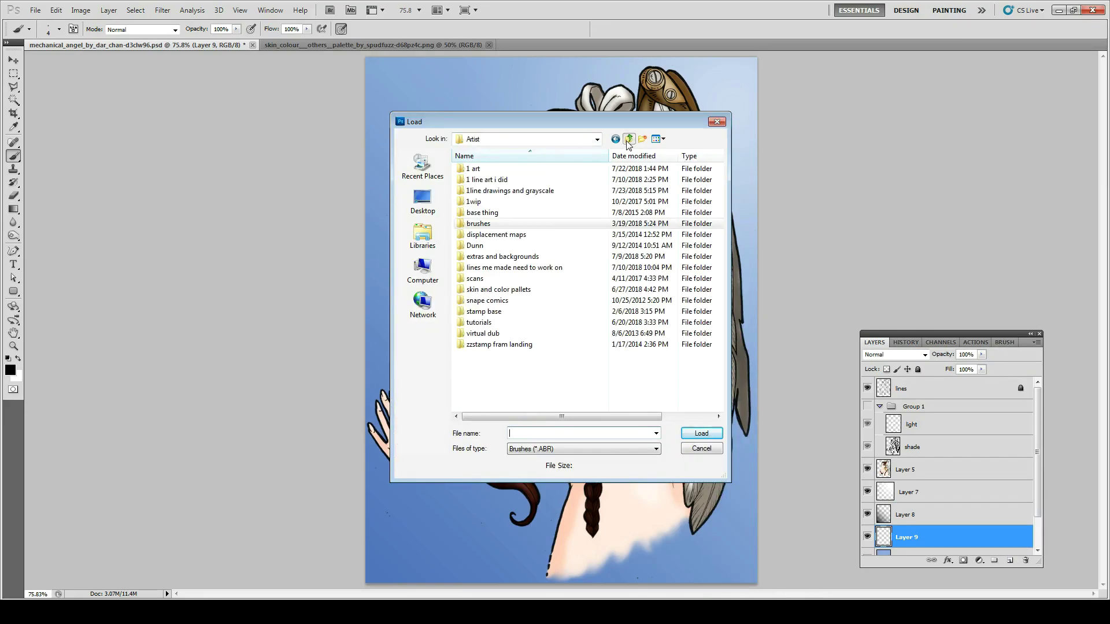
pyautogui.doubleClick(480, 201)
pyautogui.doubleClick(490, 267)
pyautogui.click(558, 322)
pyautogui.doubleClick(480, 212)
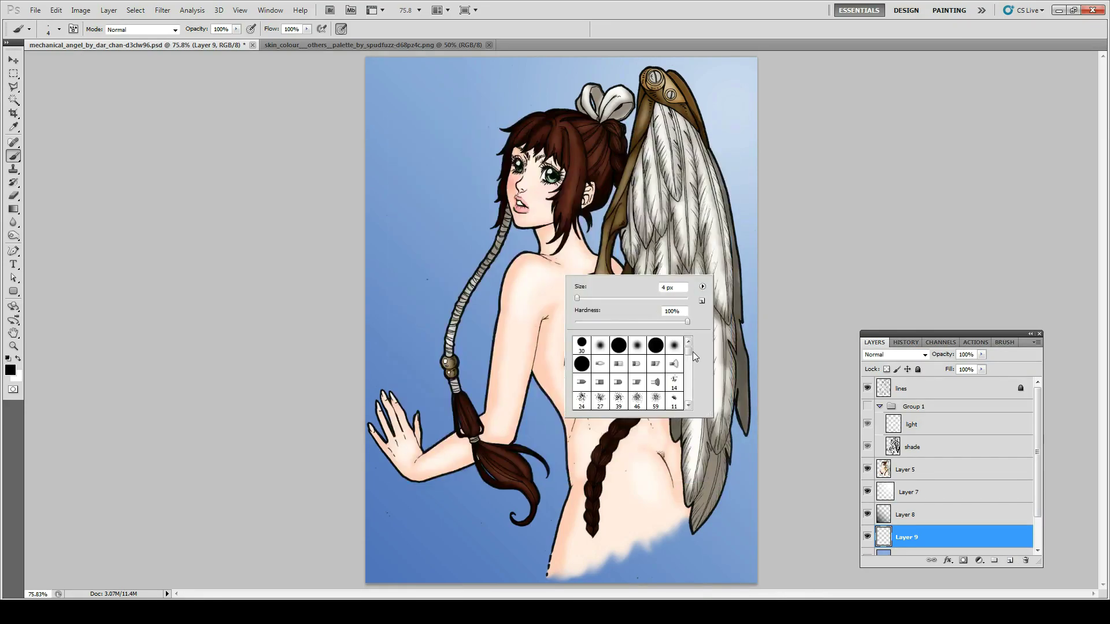
# - Choose a large cloud brush with white as the paint colour, undoing trial stamps
pyautogui.click(433, 174)
pyautogui.hotkey('ctrl', 'z')
pyautogui.press('x')
pyautogui.click(451, 148)
pyautogui.hotkey('ctrl', 'z')
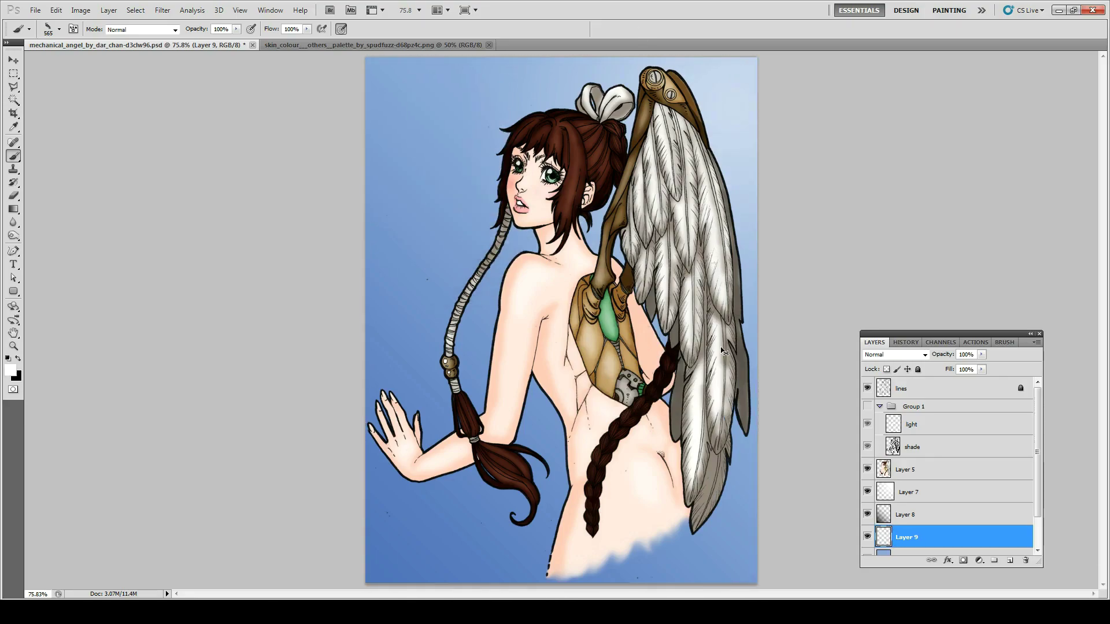
pyautogui.rightClick(564, 272)
pyautogui.doubleClick(651, 338)
pyautogui.click(650, 338)
pyautogui.hotkey('ctrl', 'z')
# - Stamp five large white clouds around the sky's edges and fade them to low opacity
pyautogui.click(439, 130)
pyautogui.click(804, 242)
pyautogui.click(433, 350)
pyautogui.click(804, 439)
pyautogui.click(399, 540)
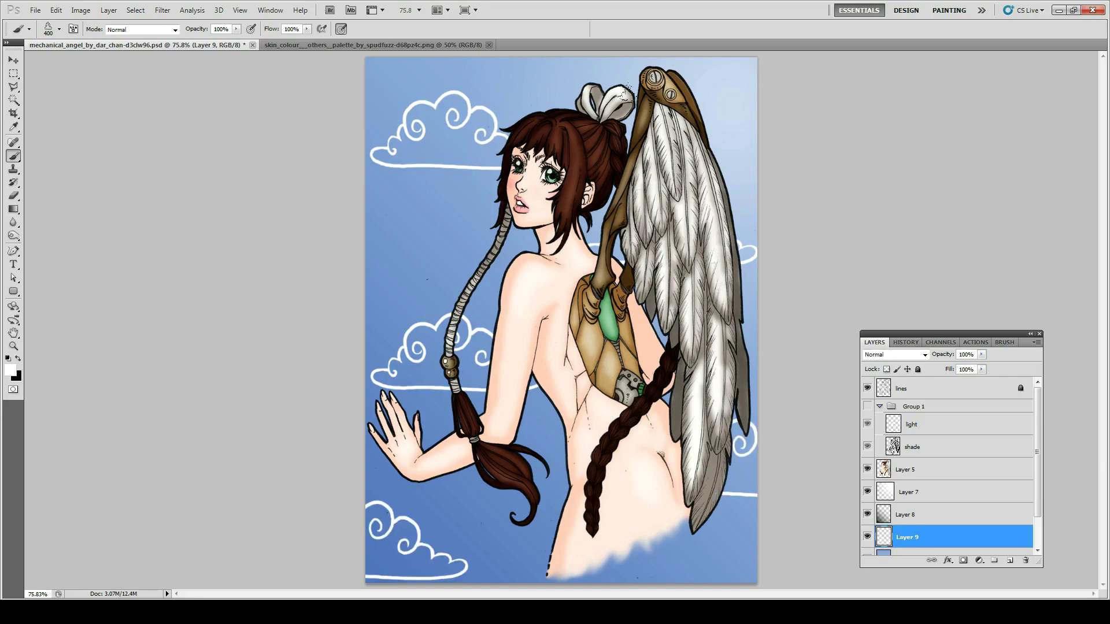
pyautogui.moveTo(981, 354); pyautogui.dragTo(955, 369)
# - Add Layer 10 and switch to a different, smaller cloud brush
pyautogui.click(1010, 560)
pyautogui.rightClick(566, 292)
pyautogui.doubleClick(636, 376)
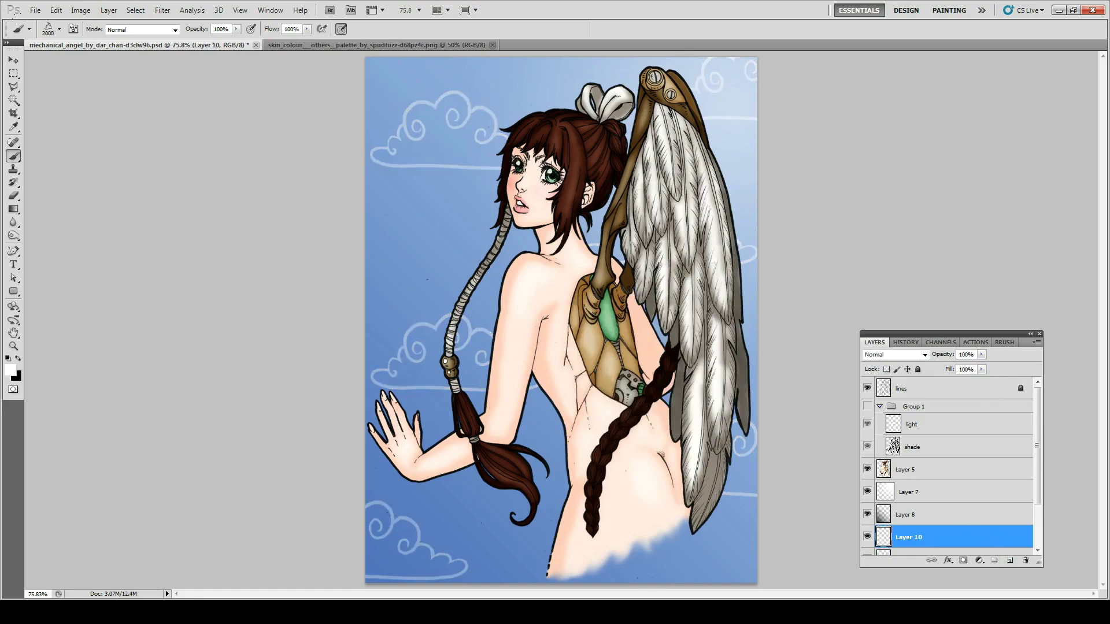
pyautogui.click(394, 249)
# - Scatter nine small white clouds across the sky, then hide the coloured painting
pyautogui.click(558, 73)
pyautogui.click(742, 180)
pyautogui.click(735, 541)
pyautogui.click(382, 72)
pyautogui.click(474, 488)
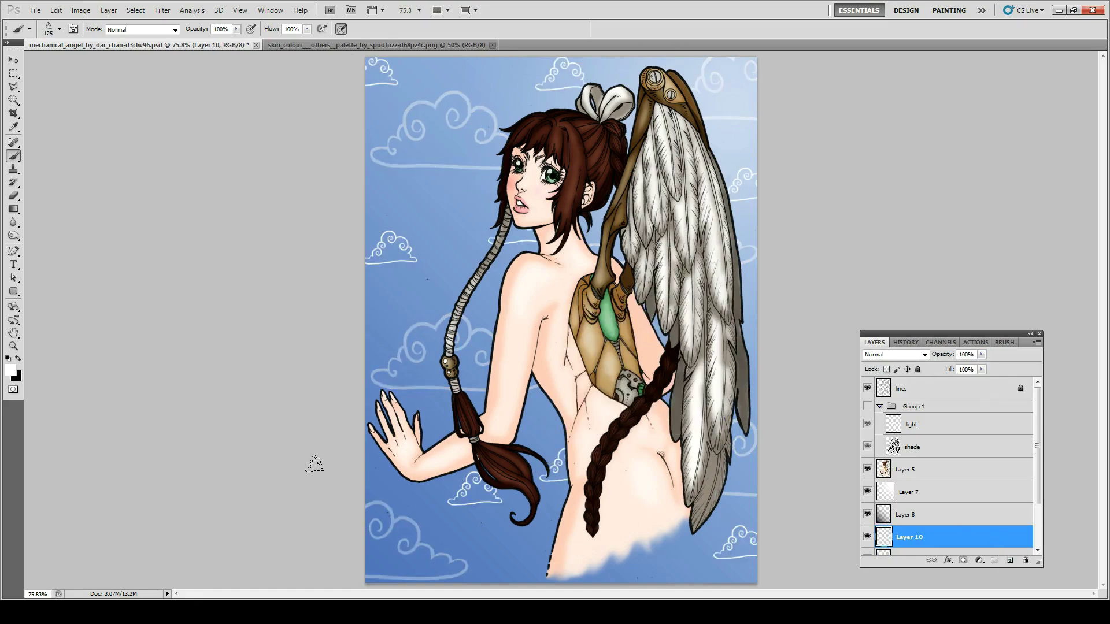
pyautogui.click(867, 468)
pyautogui.click(601, 328)
pyautogui.click(545, 288)
pyautogui.click(645, 548)
pyautogui.click(550, 562)
# - Add Layer 11 and pick another cloud brush
pyautogui.click(1009, 560)
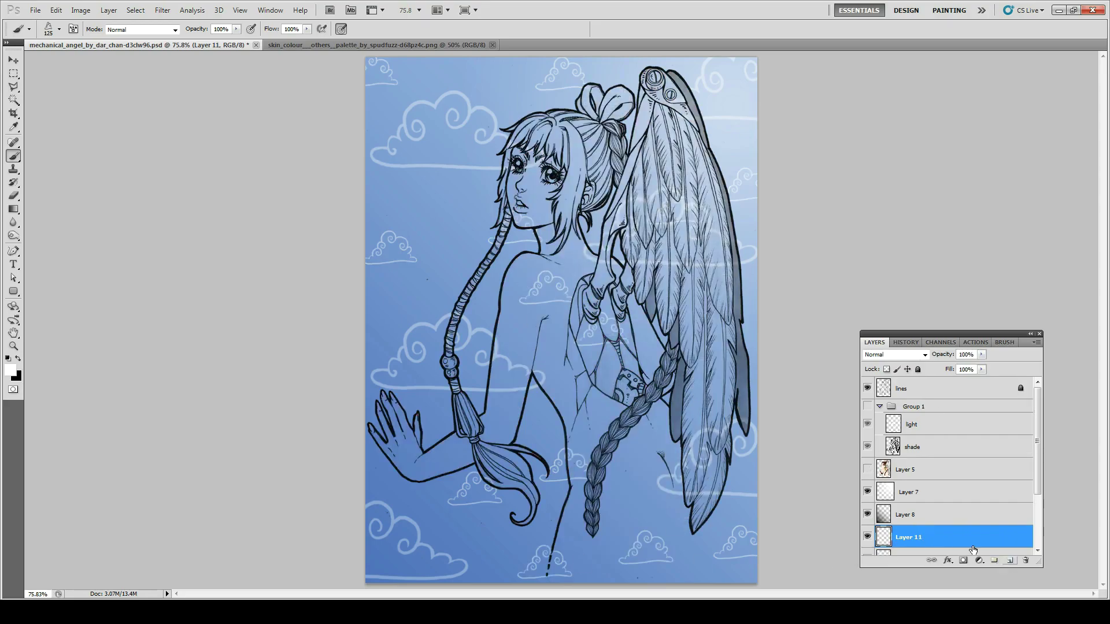
pyautogui.rightClick(621, 412)
pyautogui.doubleClick(637, 516)
pyautogui.scroll(-2, 928, 525)
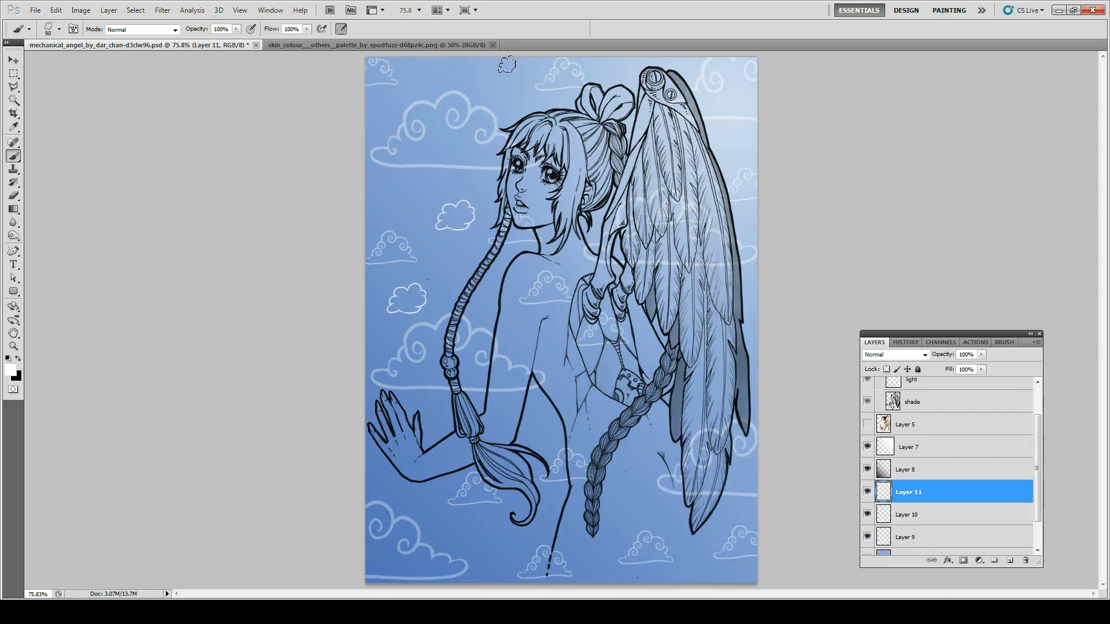
# - Stamp seven more small clouds, fade Layer 11 to 53%, and show the painting again
pyautogui.click(407, 297)
pyautogui.click(455, 214)
pyautogui.hotkey('ctrl', '-')
pyautogui.click(406, 442)
pyautogui.click(497, 510)
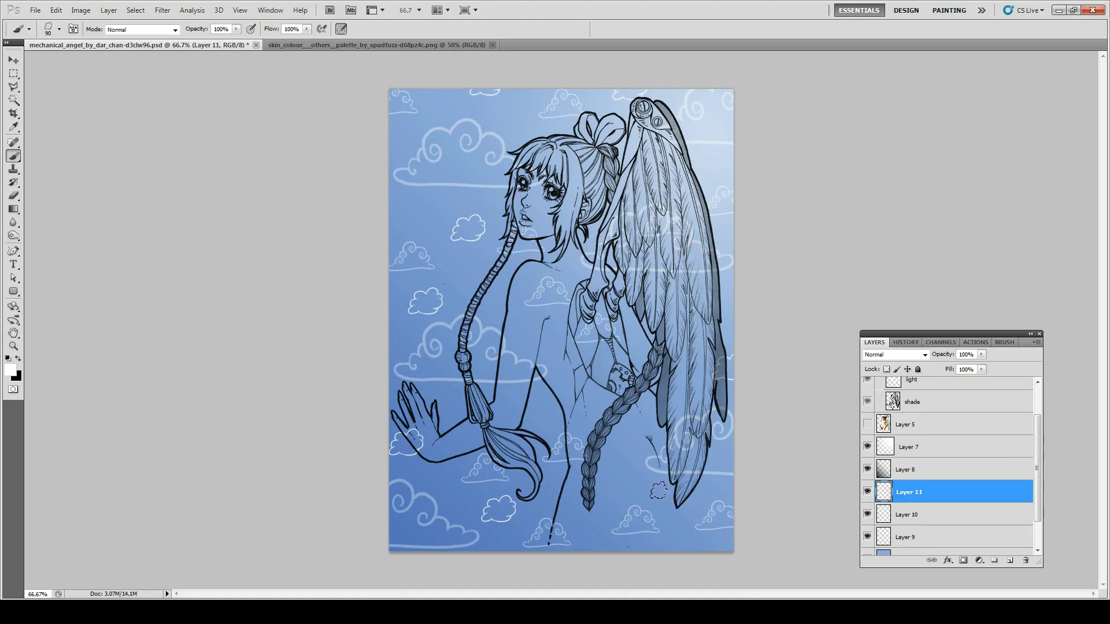
pyautogui.click(683, 543)
pyautogui.click(605, 505)
pyautogui.click(403, 201)
pyautogui.moveTo(980, 355); pyautogui.dragTo(954, 364)
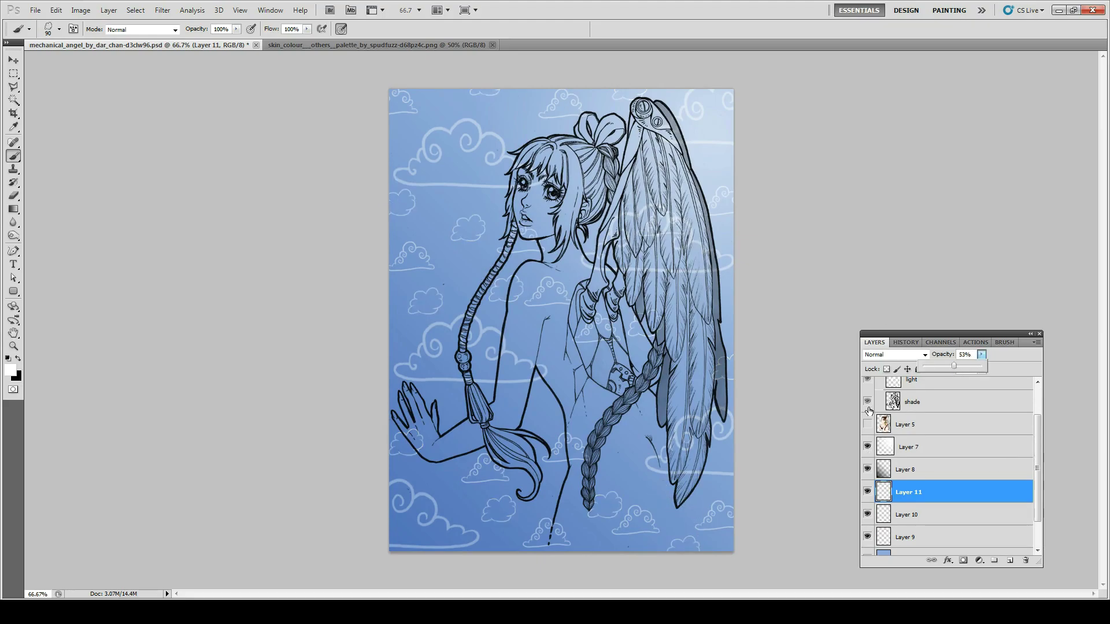
pyautogui.click(867, 424)
# - Undo the pale haze over the canvas and switch to a small round brush
pyautogui.hotkey('ctrl', 'z')
pyautogui.rightClick(731, 336)
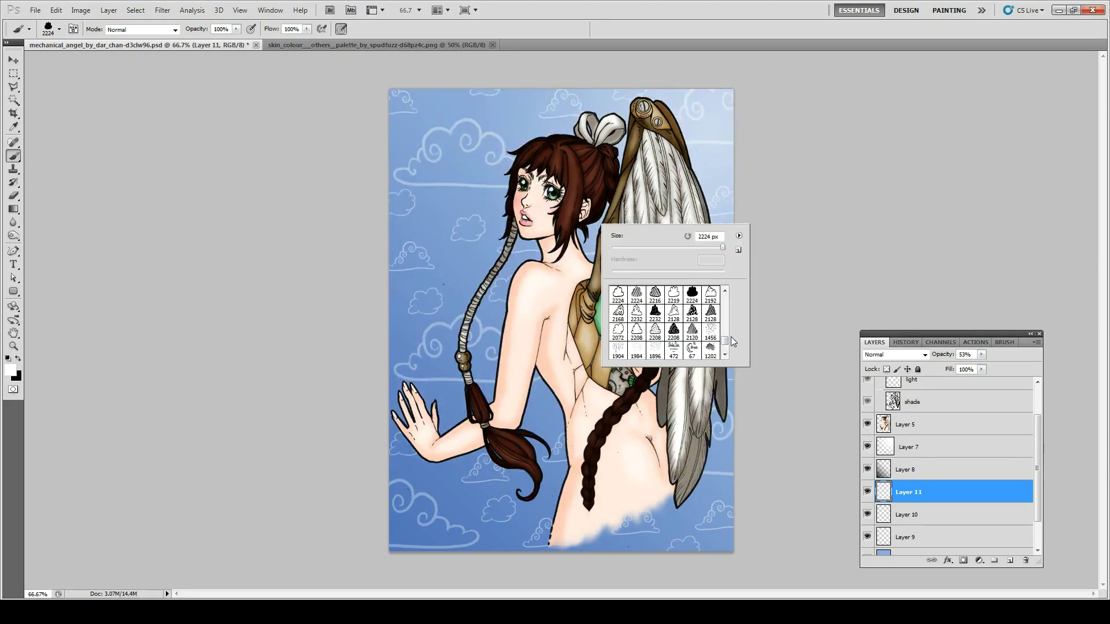
pyautogui.doubleClick(635, 295)
# - Play the 'colored by' watermark action, then shrink and tilt it beside her face
pyautogui.click(974, 342)
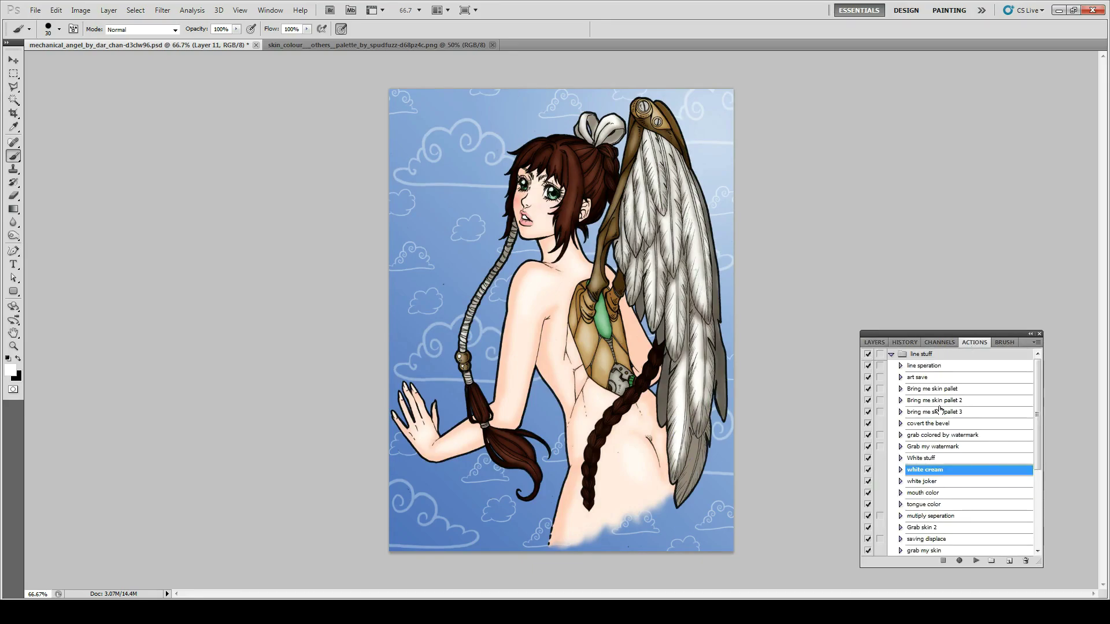
pyautogui.click(947, 435)
pyautogui.click(975, 560)
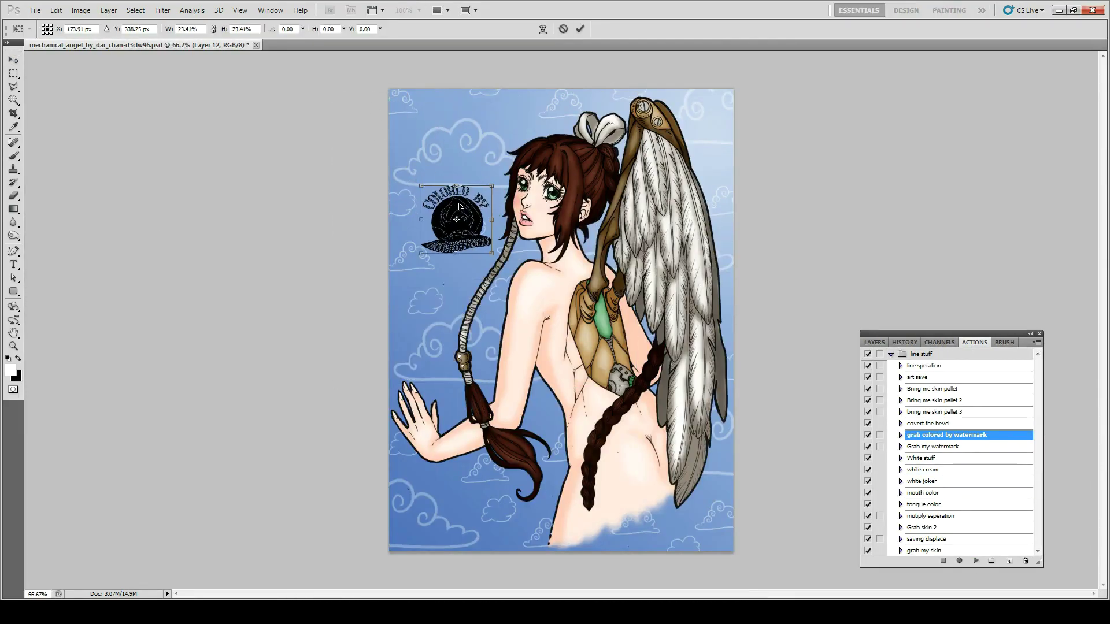
pyautogui.moveTo(563, 308); pyautogui.dragTo(487, 237)
pyautogui.press('Return')
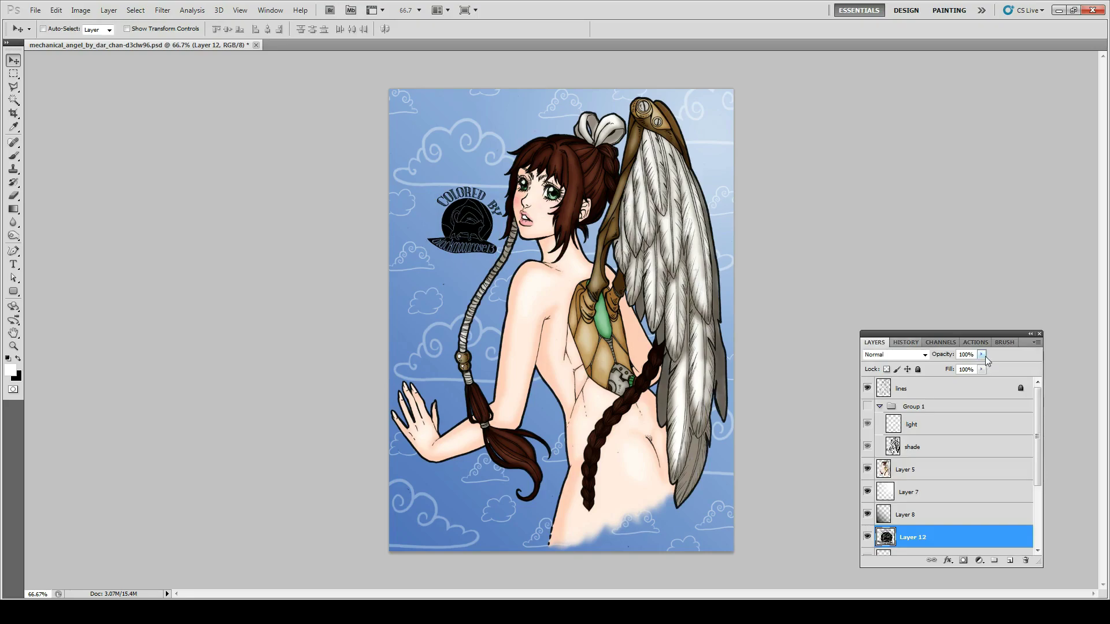